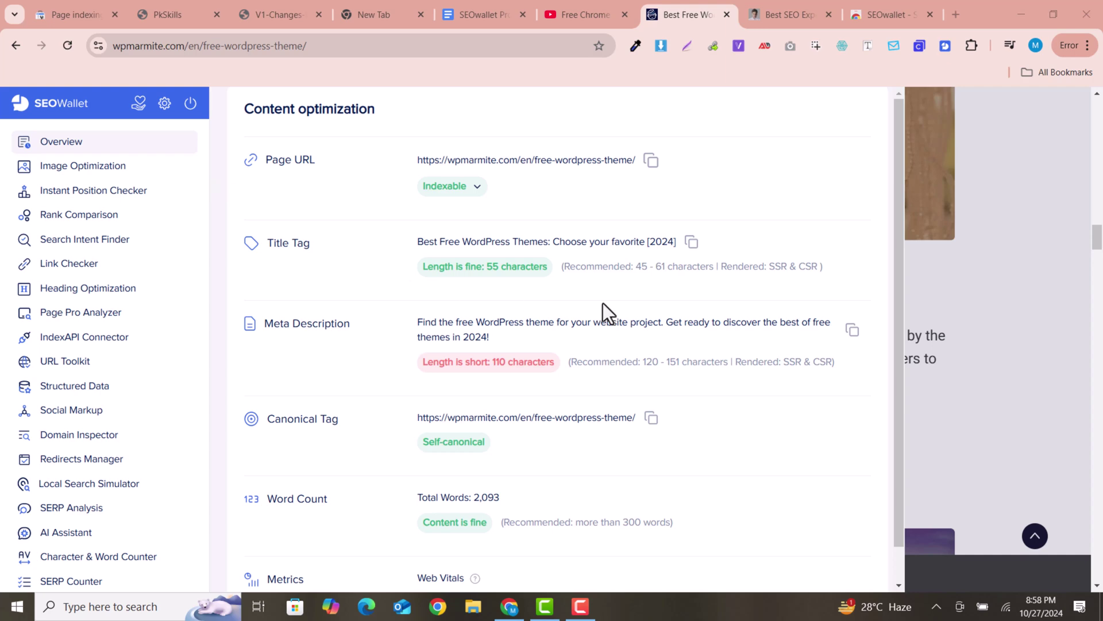
# Look through the SEOWallet tools from Image Optimization and Instant Position Checker to Link Checker, Heading Optimization and Page Pro Analyzer
pyautogui.click(53, 166)
pyautogui.click(54, 198)
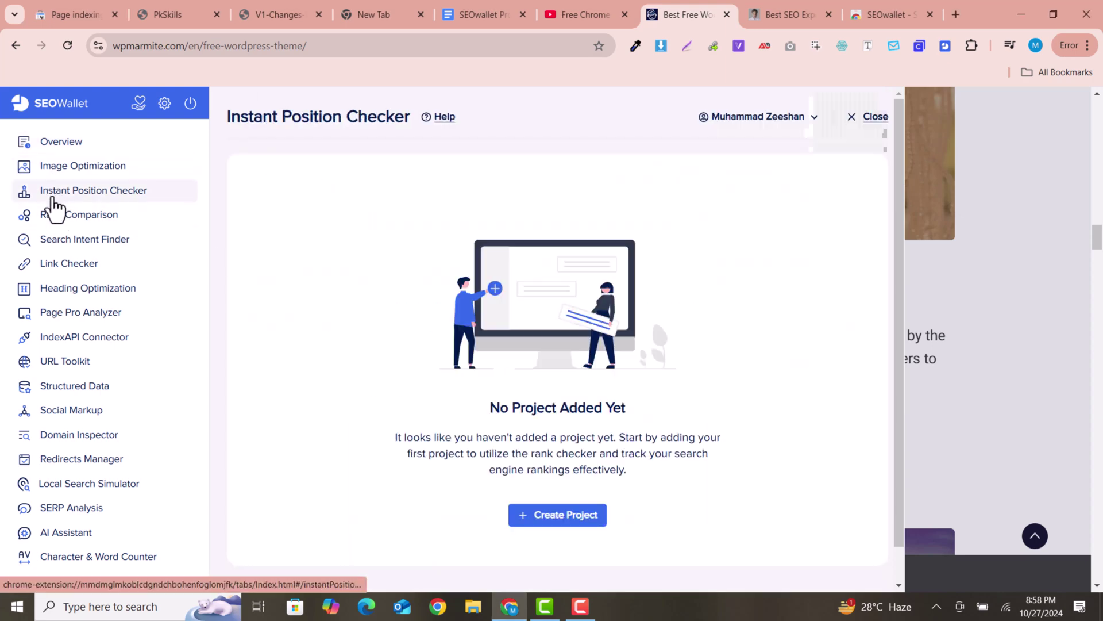
pyautogui.click(55, 217)
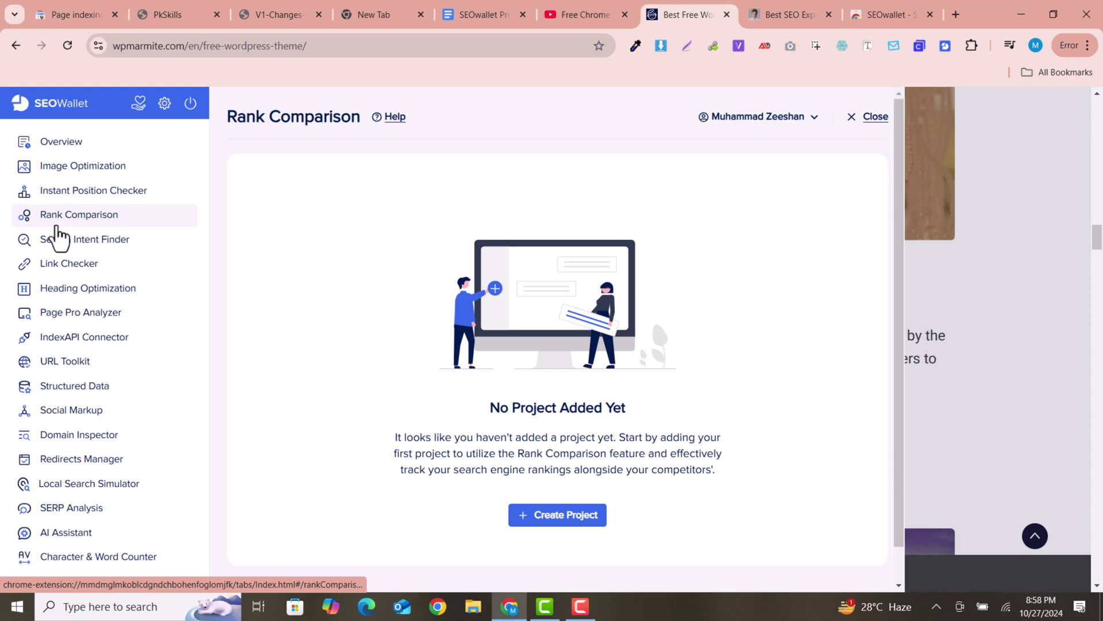
pyautogui.click(58, 239)
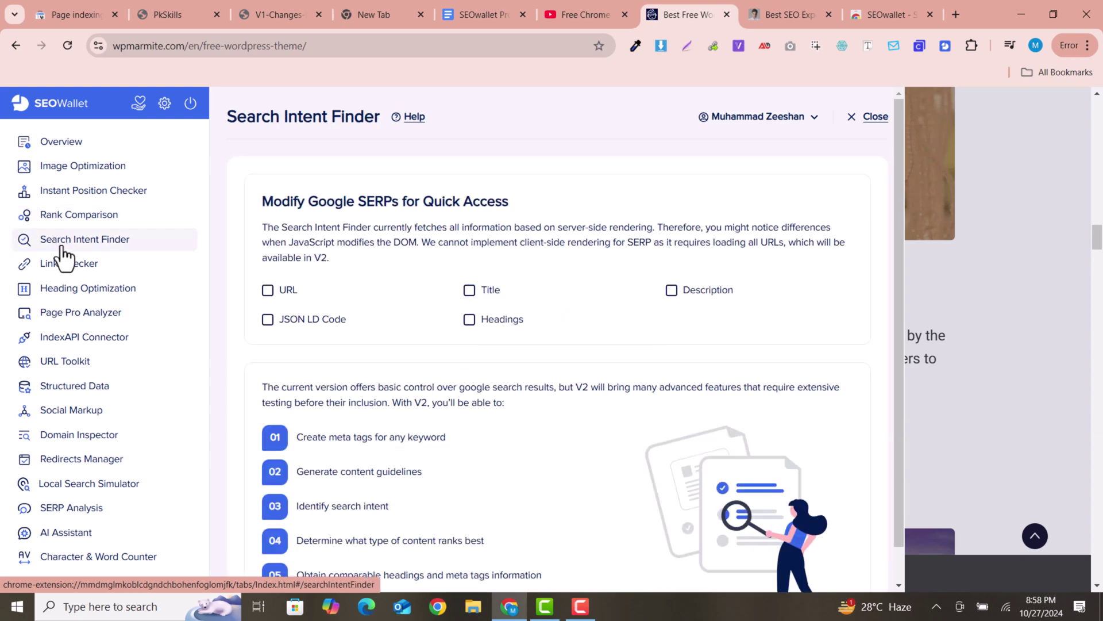
pyautogui.click(56, 264)
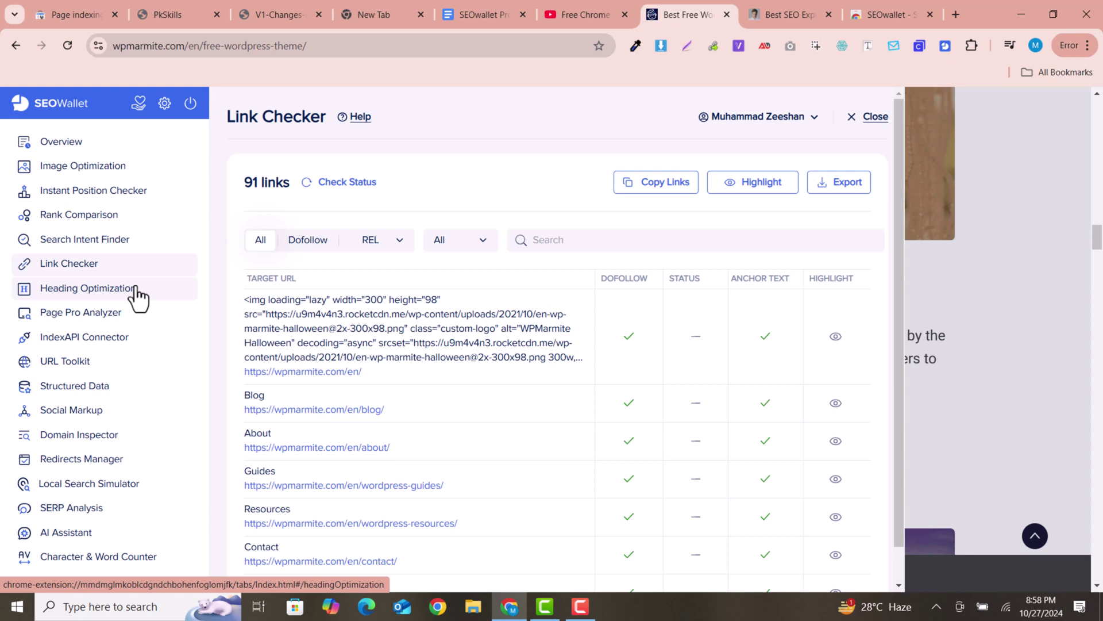
pyautogui.scroll(-1, 129, 302)
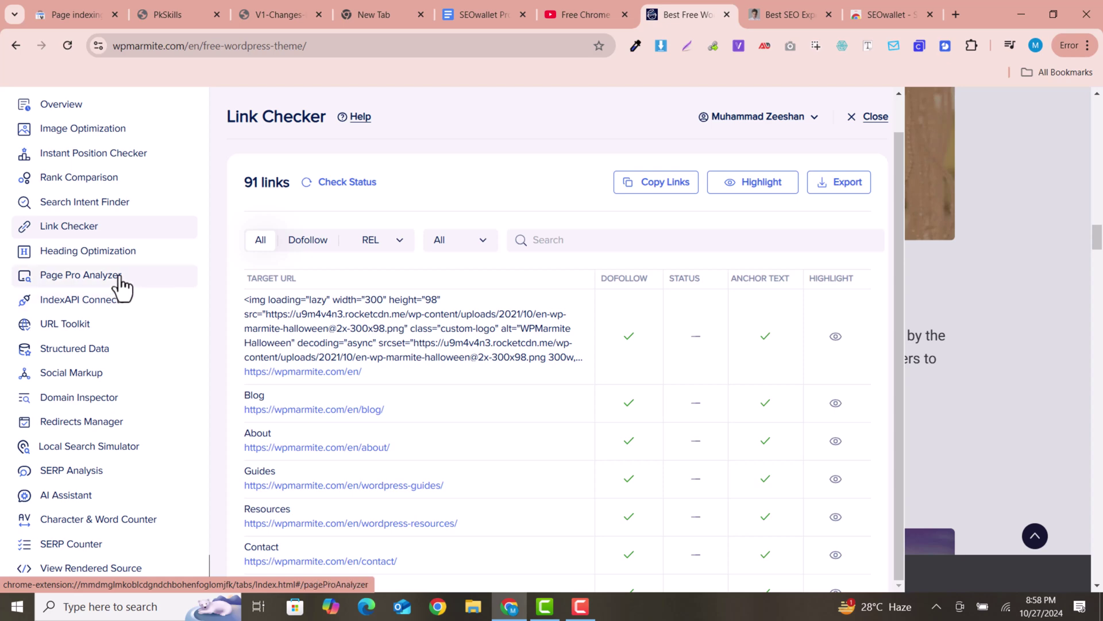
pyautogui.click(125, 252)
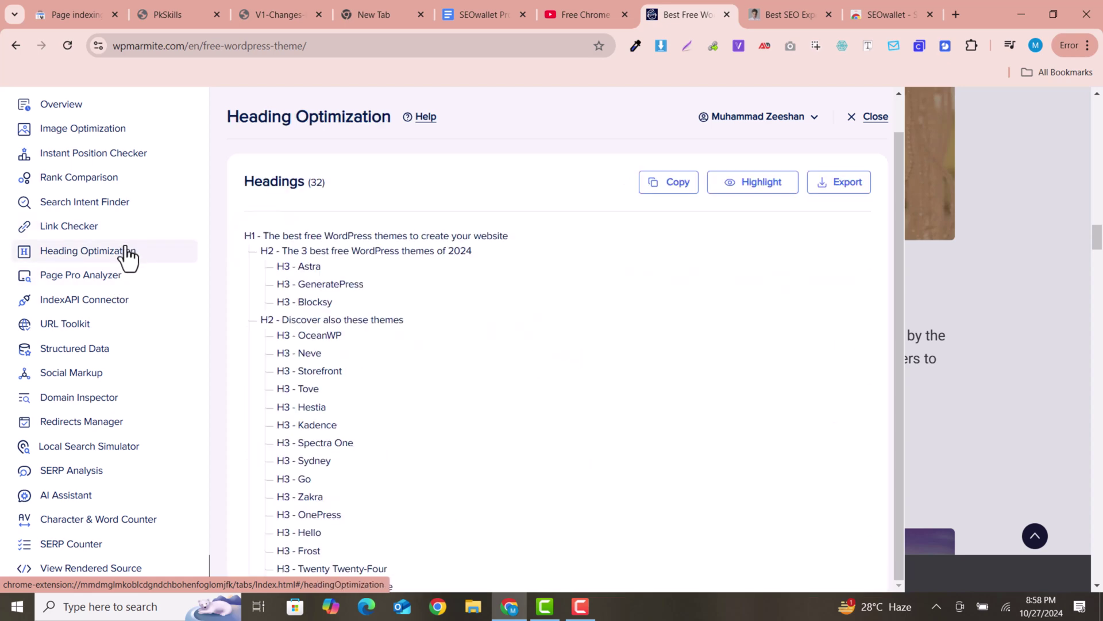
pyautogui.click(115, 278)
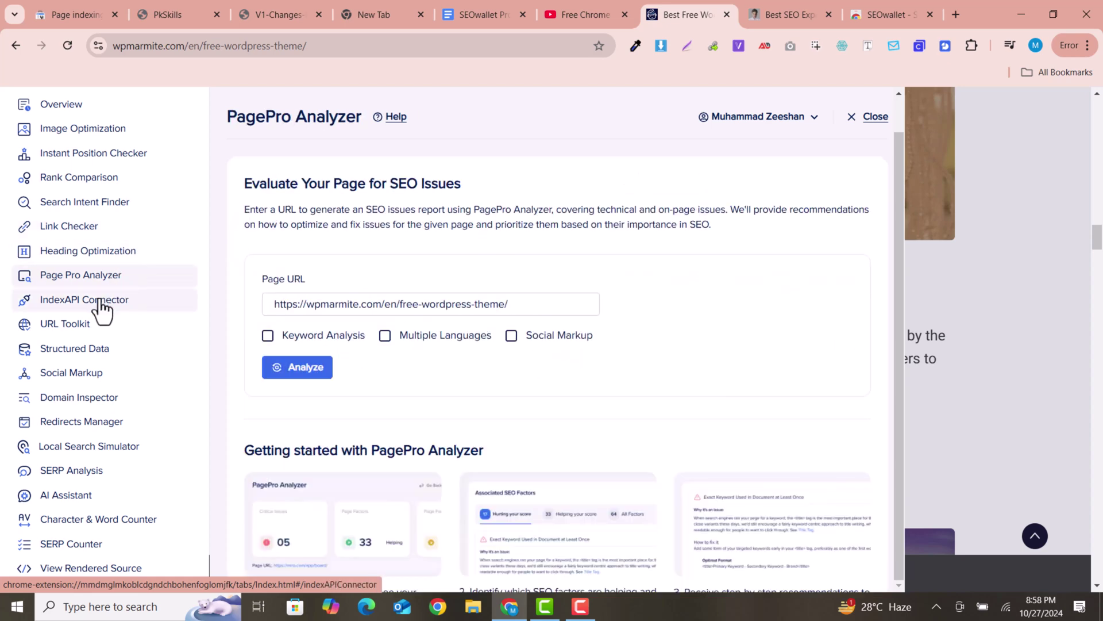
pyautogui.scroll(2, 92, 258)
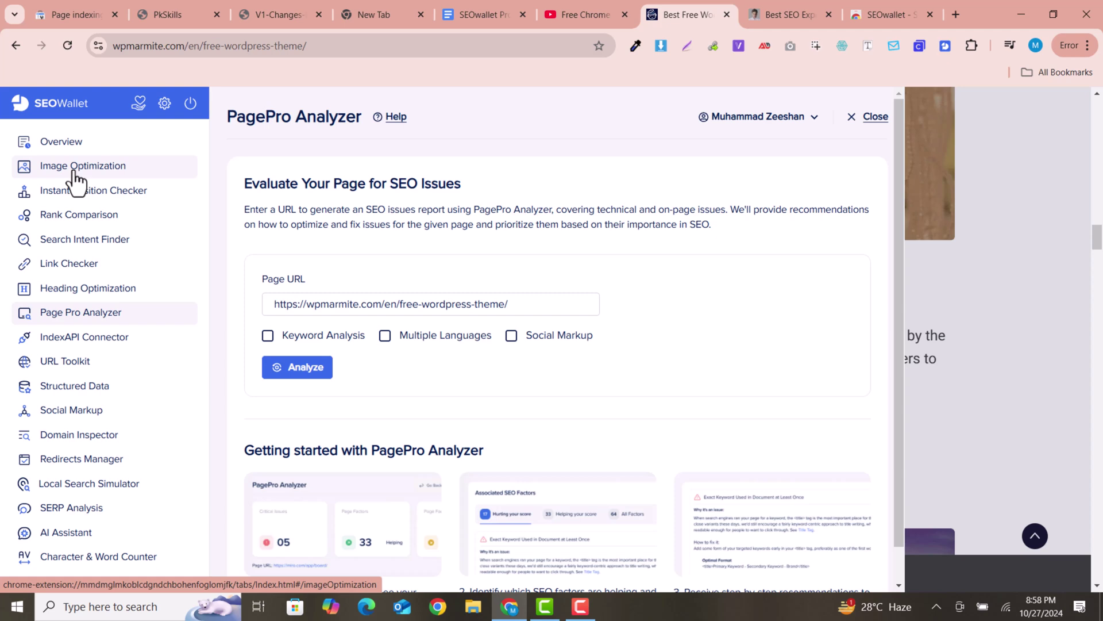
# Add the "SEOwallet - SEO Extension" to Chrome from its Chrome Web Store page and approve its permissions
pyautogui.moveTo(261, 212); pyautogui.dragTo(535, 224)
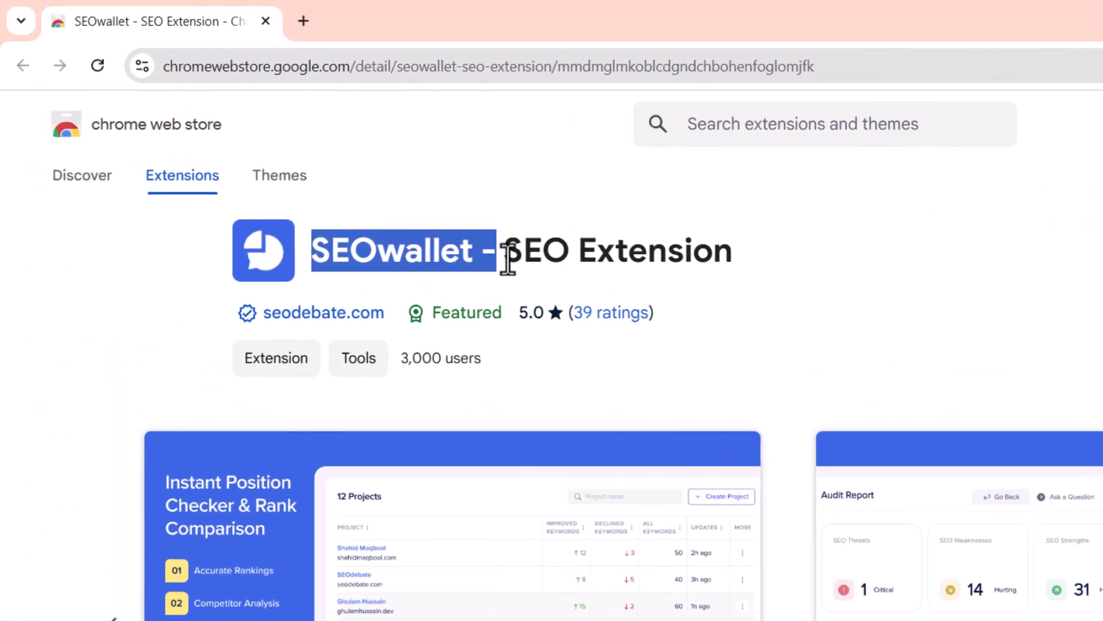
pyautogui.moveTo(636, 264); pyautogui.dragTo(525, 266)
pyautogui.click(684, 264)
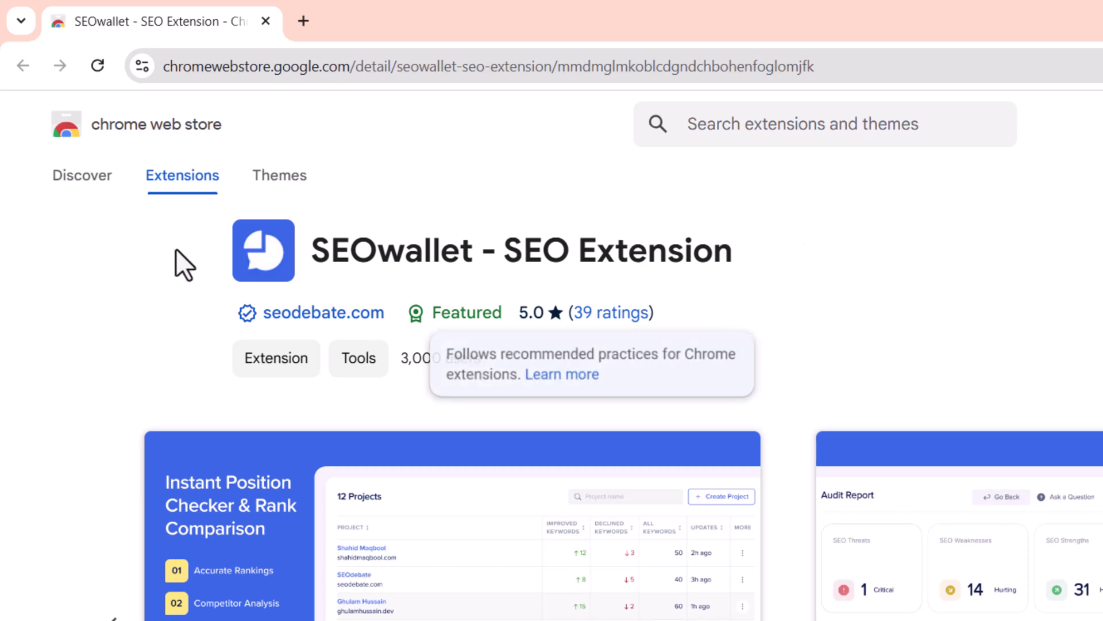
pyautogui.moveTo(309, 251); pyautogui.dragTo(469, 250)
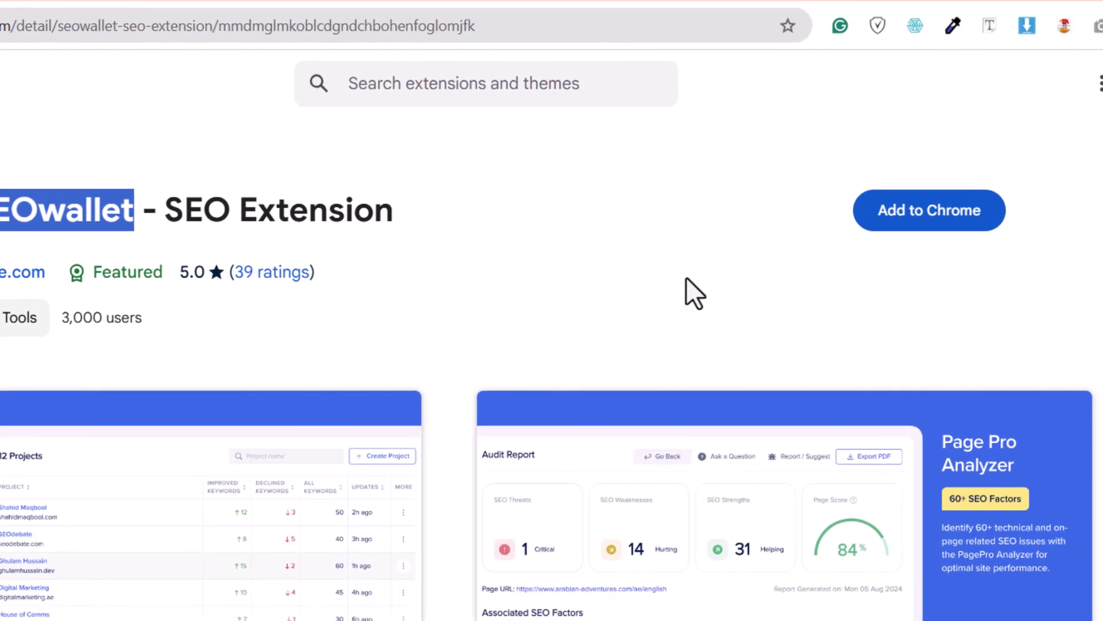
pyautogui.click(911, 222)
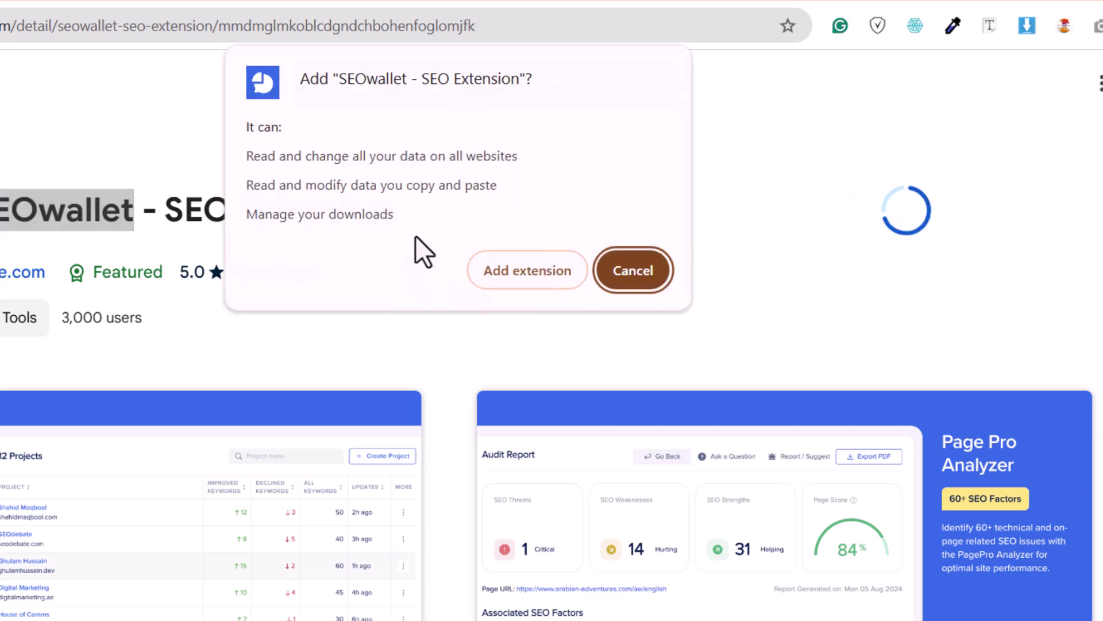
pyautogui.click(523, 278)
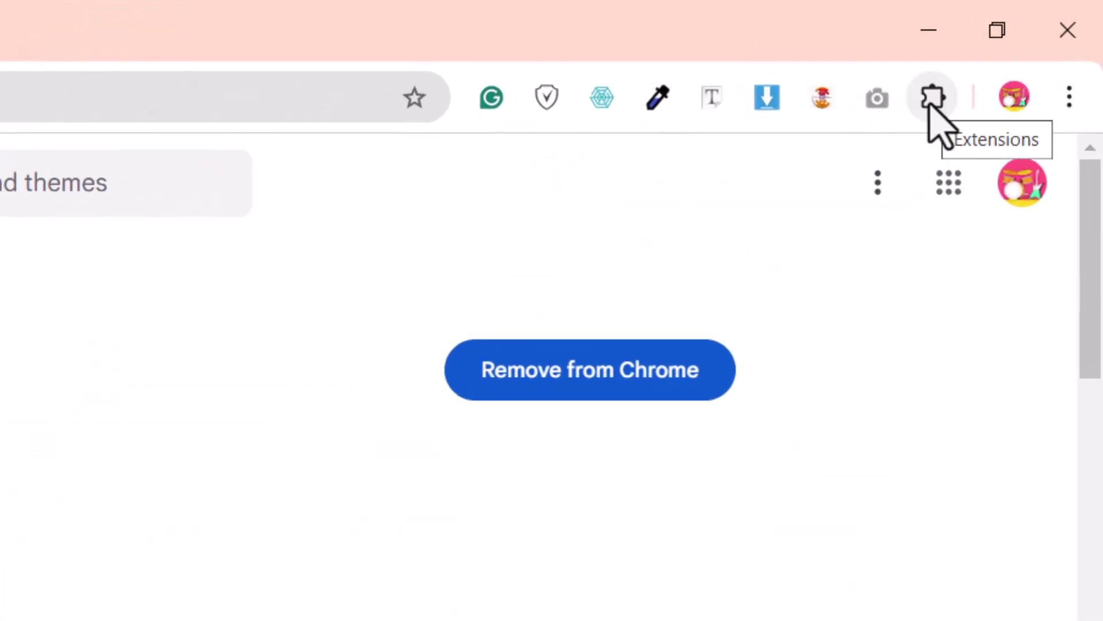
# Pin the SEOwallet extension in Chrome and close the list of installed extensions
pyautogui.click(931, 99)
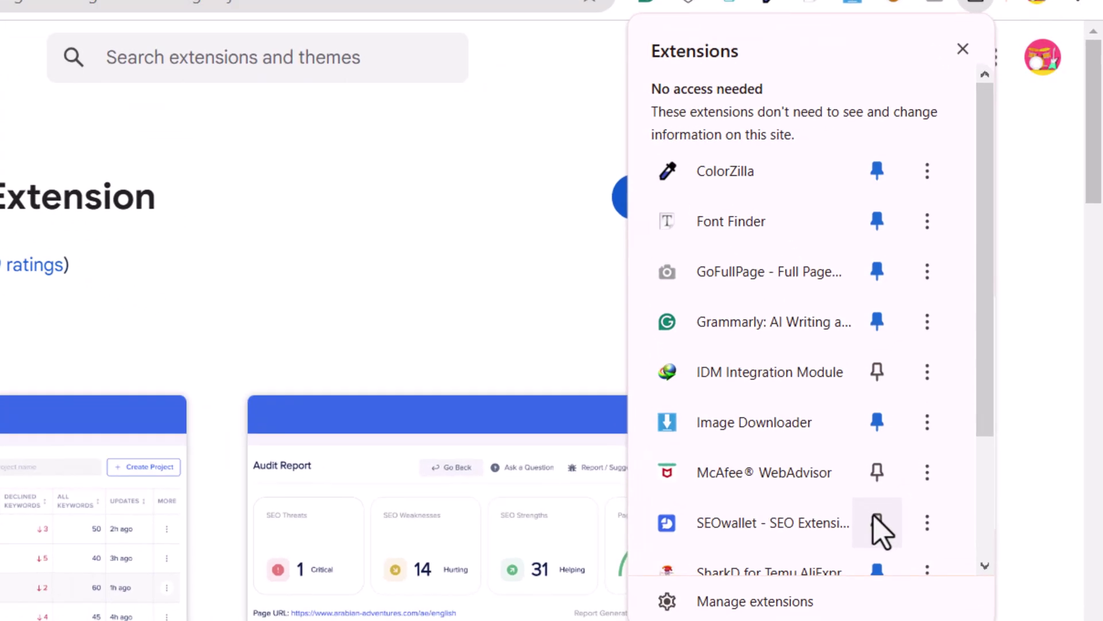
pyautogui.click(900, 539)
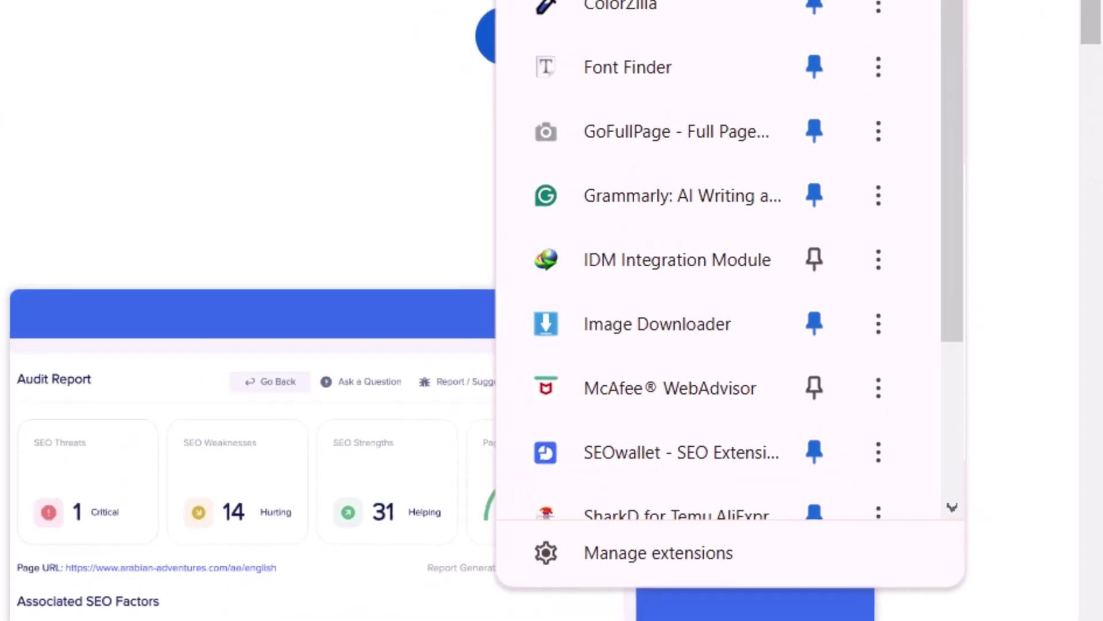
pyautogui.click(1024, 46)
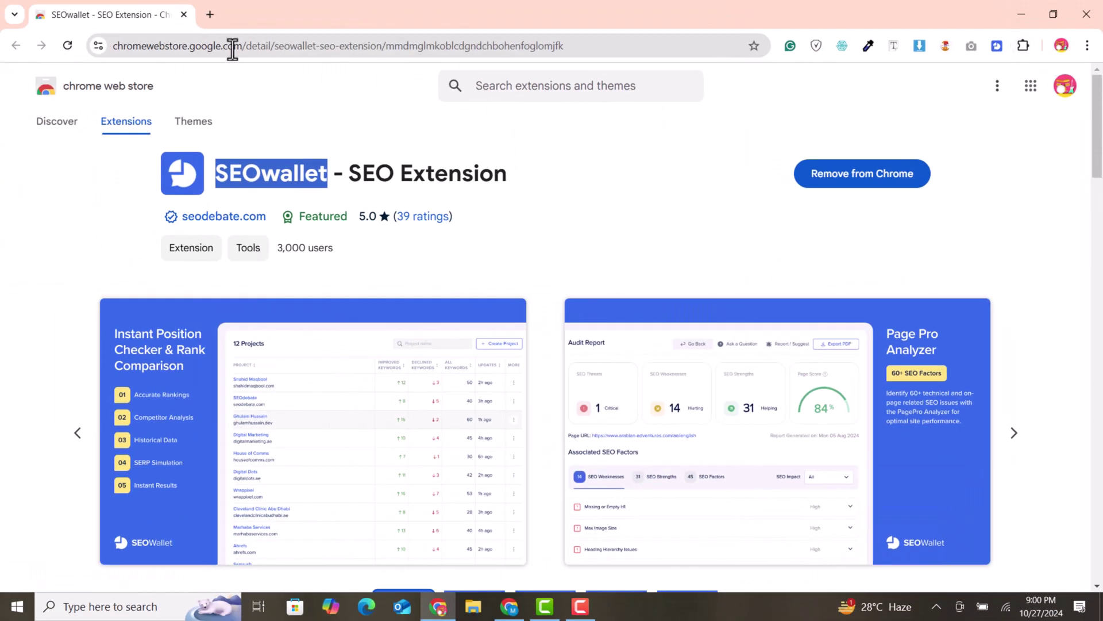
# Search Google in a new tab for "top Wordpress themes for seo" and dismiss the search suggestions
pyautogui.click(209, 10)
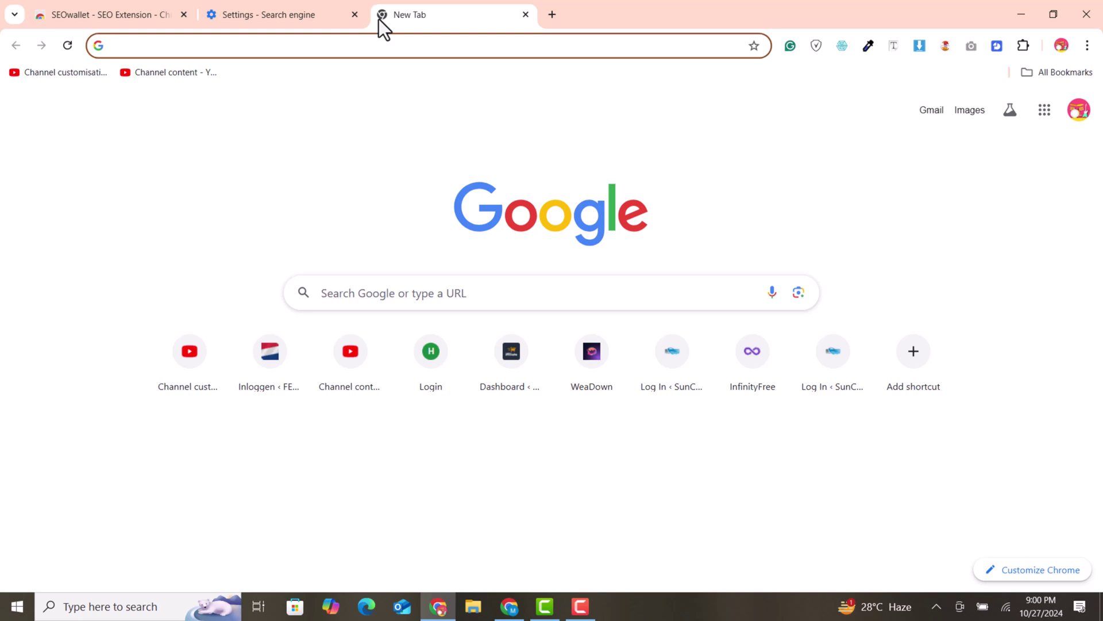
pyautogui.write('top Wordpress themes for seo')
pyautogui.press('Return')
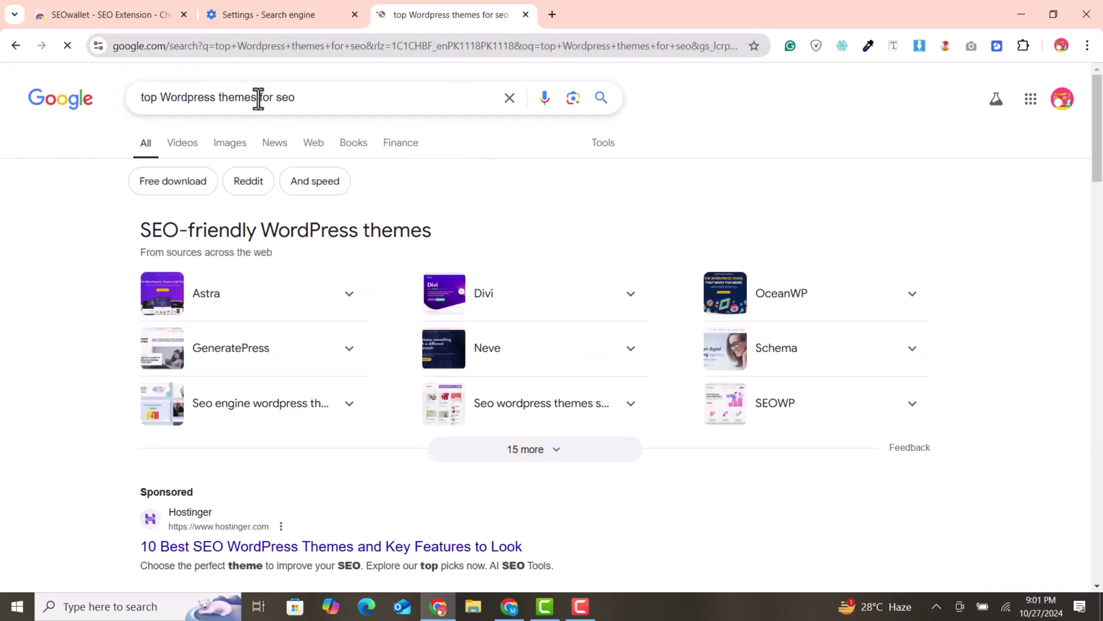
pyautogui.moveTo(160, 101); pyautogui.dragTo(262, 101)
pyautogui.scroll(-3, 578, 273)
pyautogui.scroll(3, 352, 267)
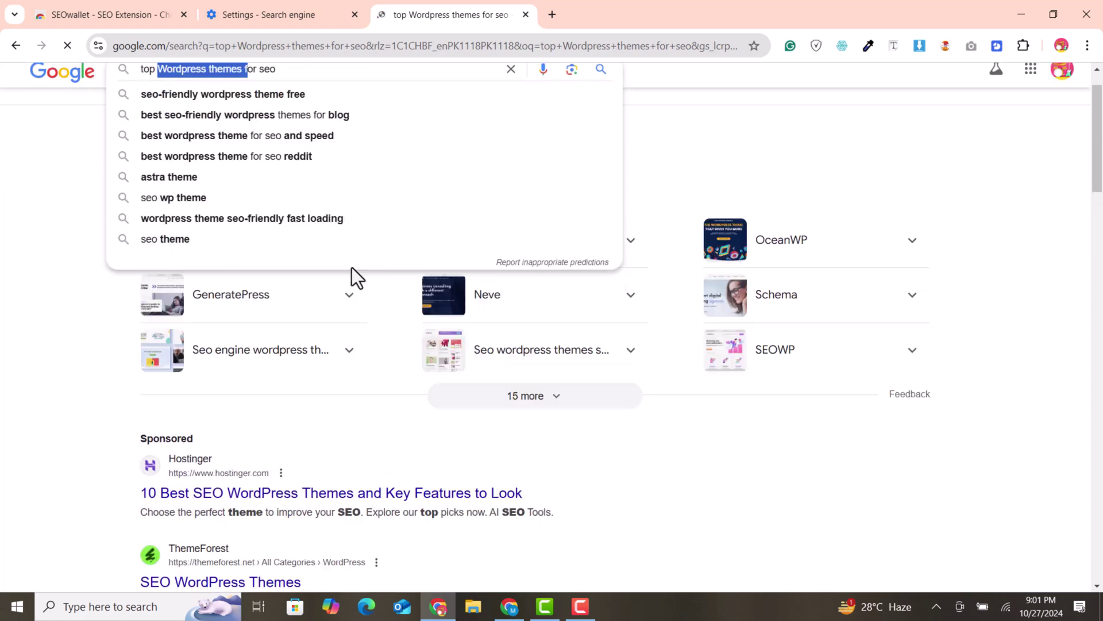
pyautogui.click(315, 98)
pyautogui.click(46, 151)
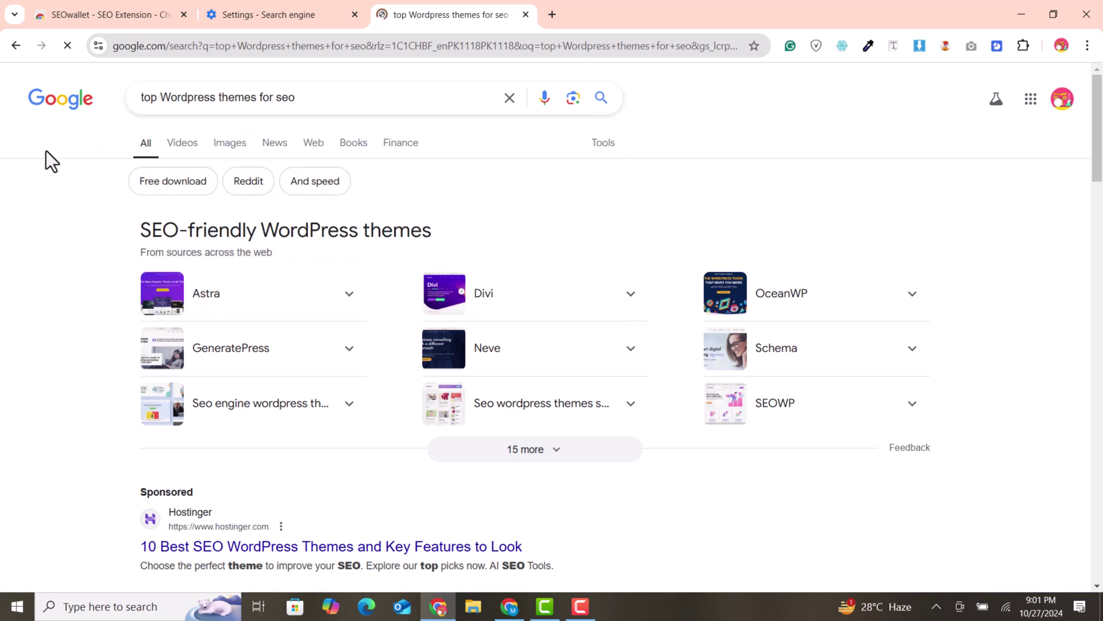
# Open the SEOQuantum result "The 7 Best SEO Themes on WordPress" in a new tab and switch to it
pyautogui.scroll(-3, 227, 210)
pyautogui.scroll(3, 246, 261)
pyautogui.scroll(-3, 431, 370)
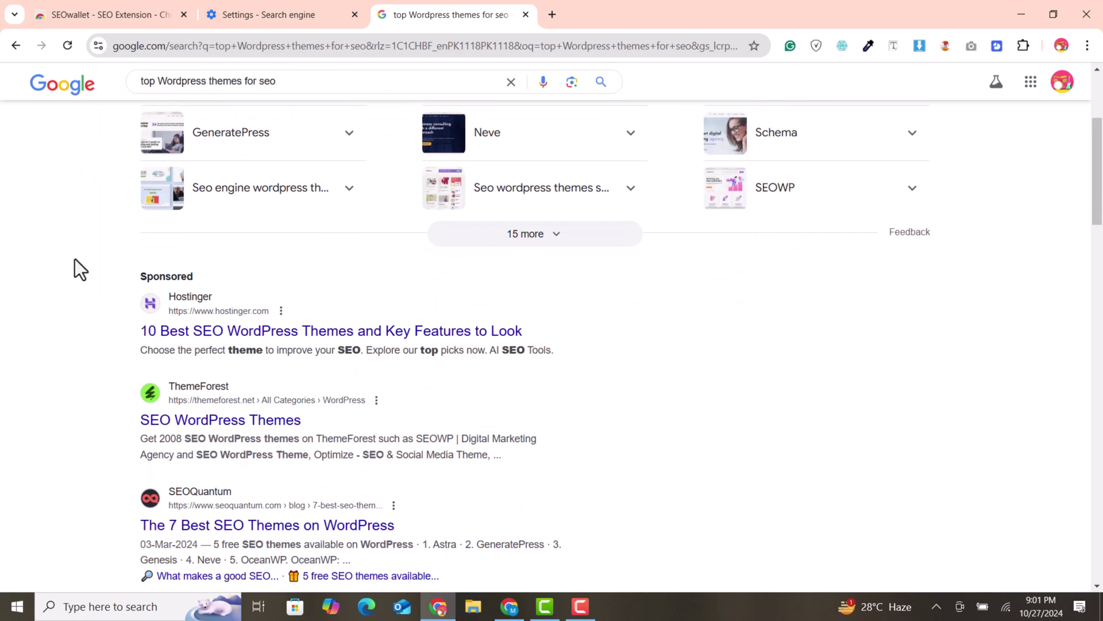
pyautogui.scroll(-2, 347, 319)
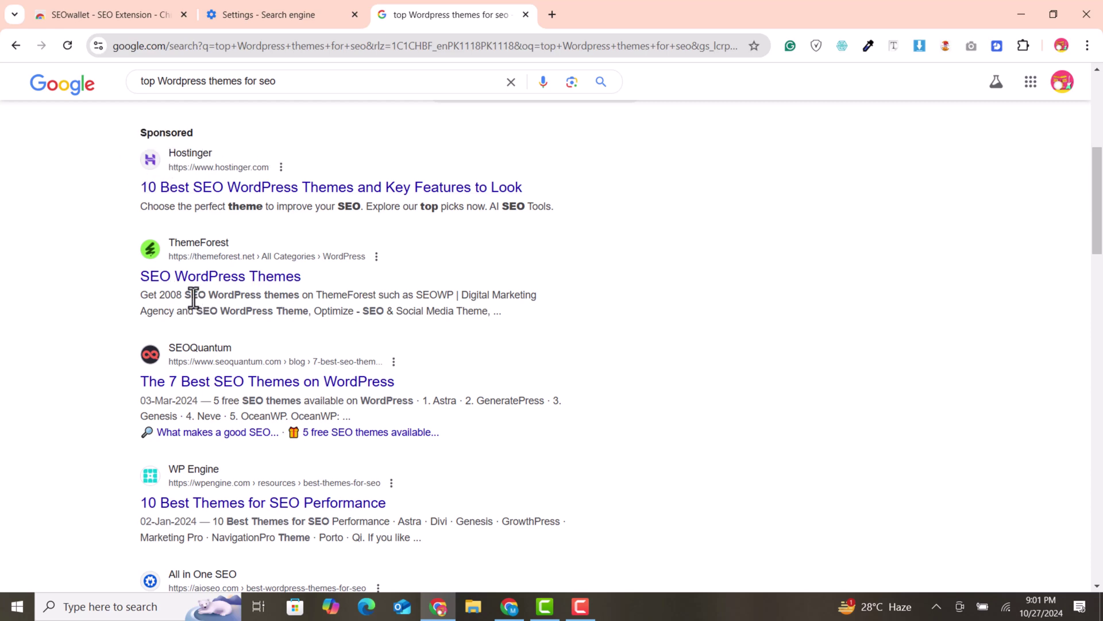
pyautogui.scroll(-1, 173, 259)
pyautogui.scroll(-1, 114, 270)
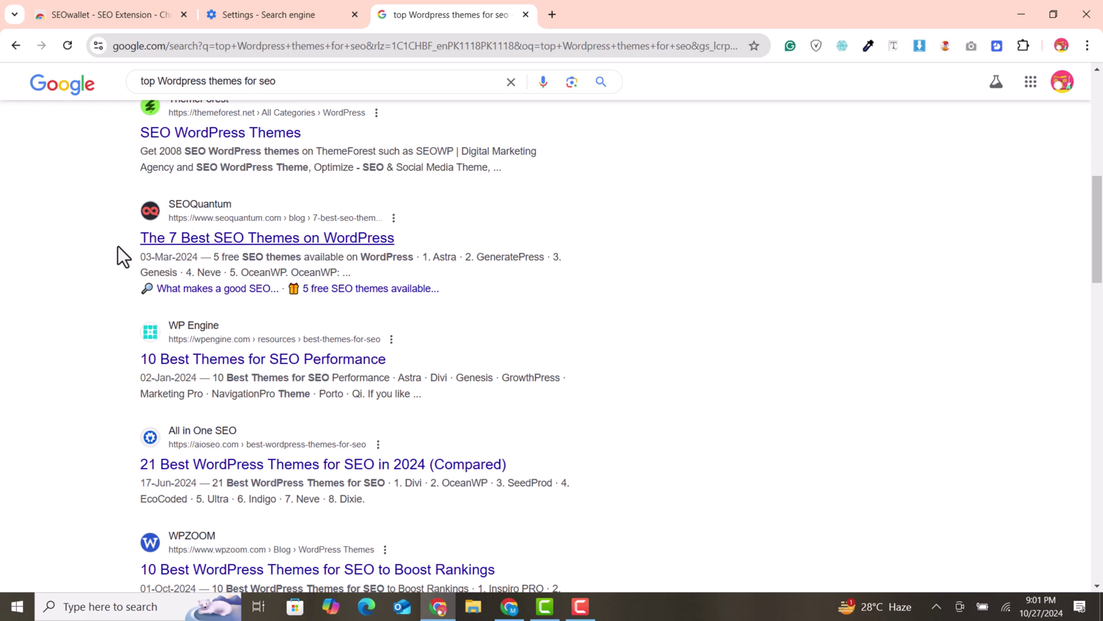
pyautogui.rightClick(341, 248)
pyautogui.click(379, 257)
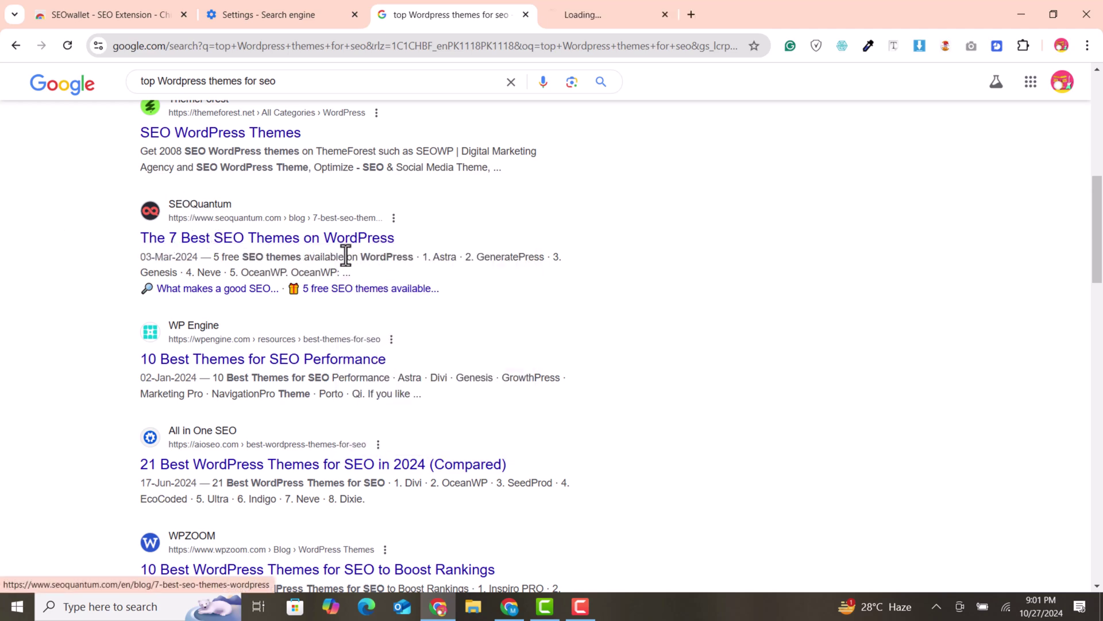
pyautogui.click(645, 2)
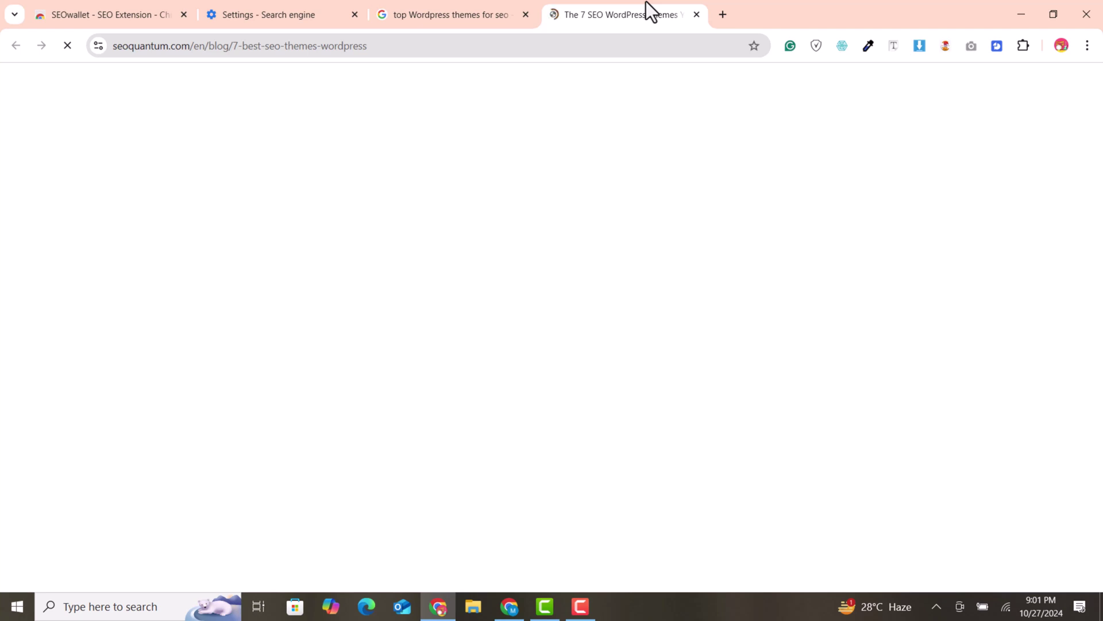
# Skim the SEOQuantum article, then launch the SEOwallet extension on it and sign in with a Google account
pyautogui.scroll(-5, 598, 325)
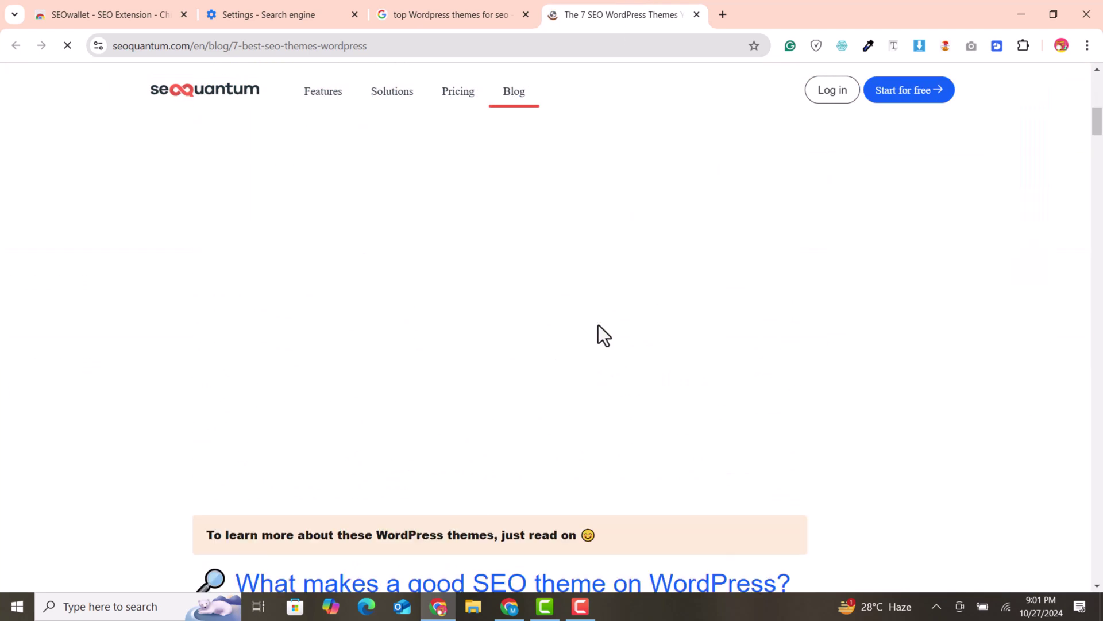
pyautogui.scroll(-10, 598, 325)
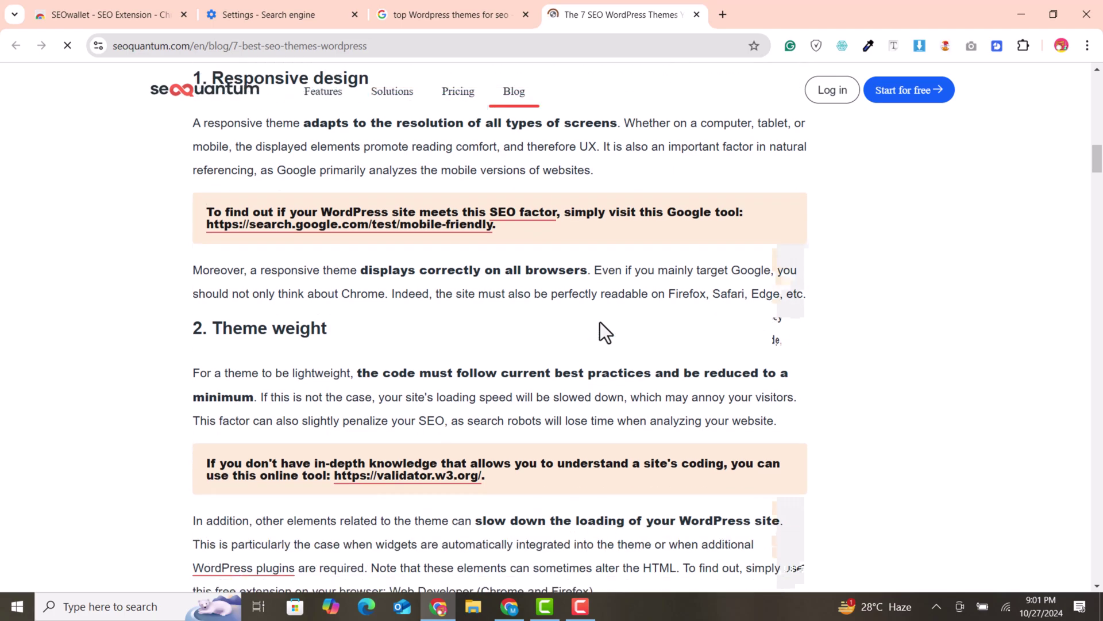
pyautogui.scroll(-12, 600, 323)
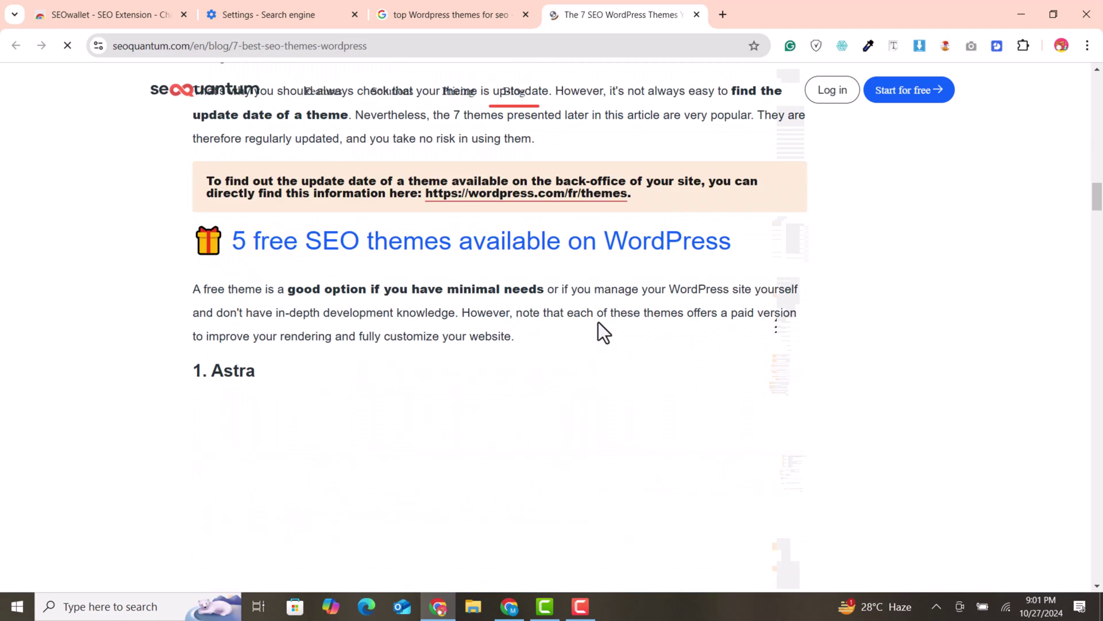
pyautogui.scroll(-8, 598, 322)
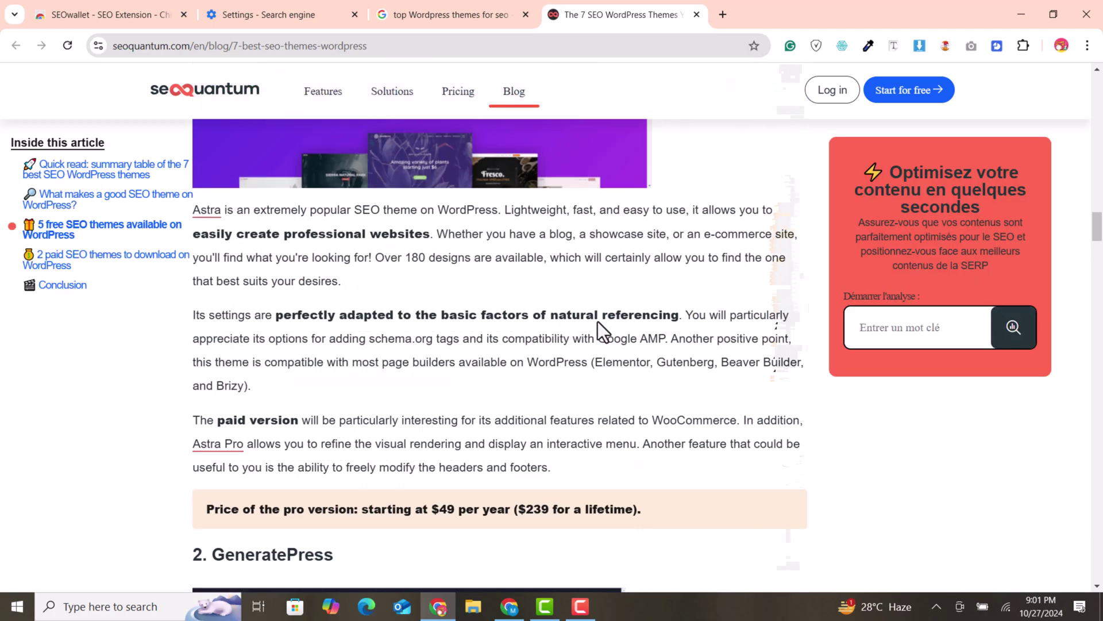
pyautogui.scroll(20, 597, 320)
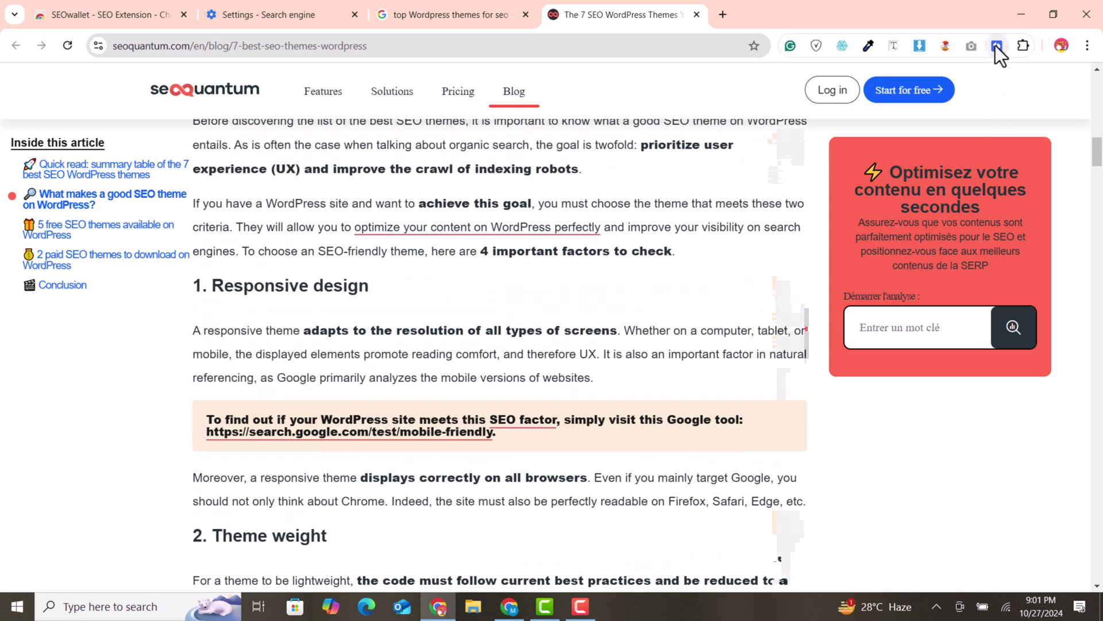
pyautogui.click(997, 46)
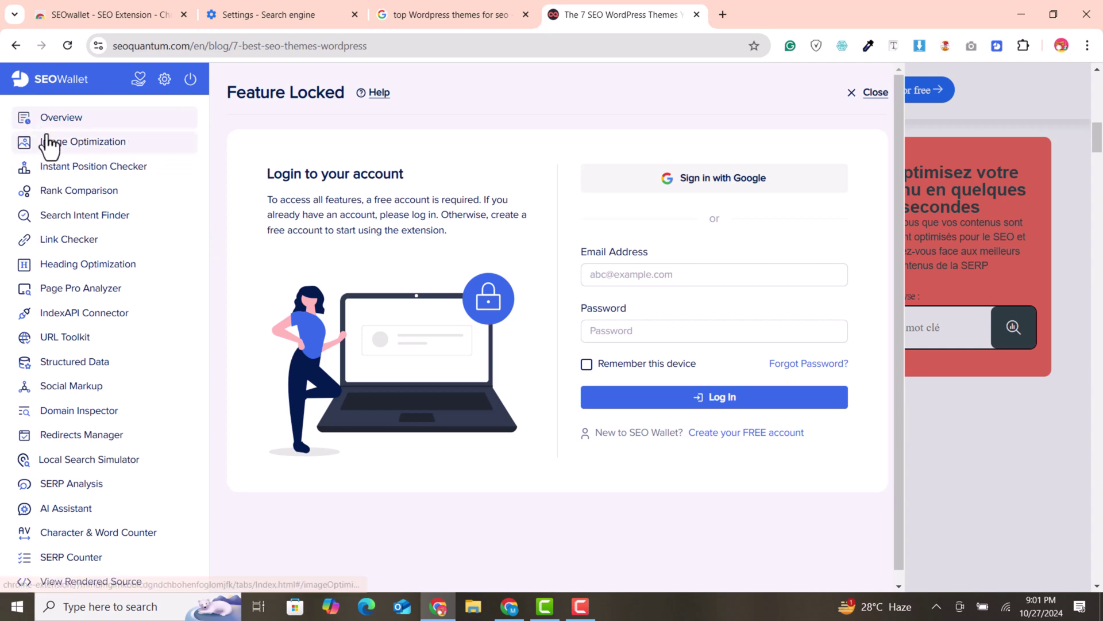
pyautogui.click(763, 185)
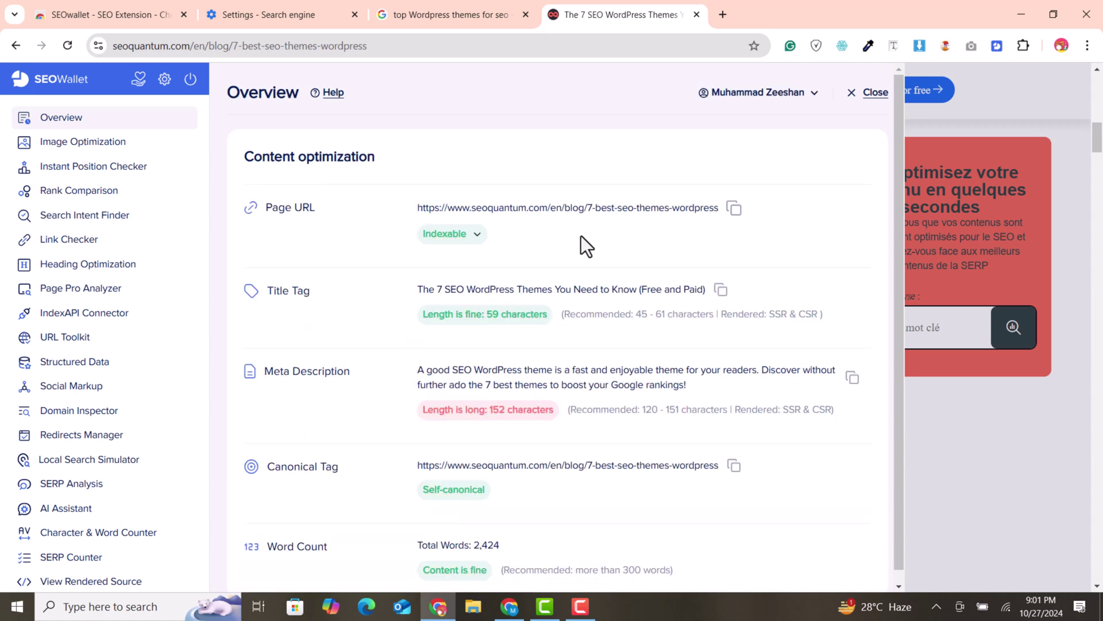
# Close and reopen SEOwallet on the article, and highlight the Content optimization heading in its Overview
pyautogui.click(878, 93)
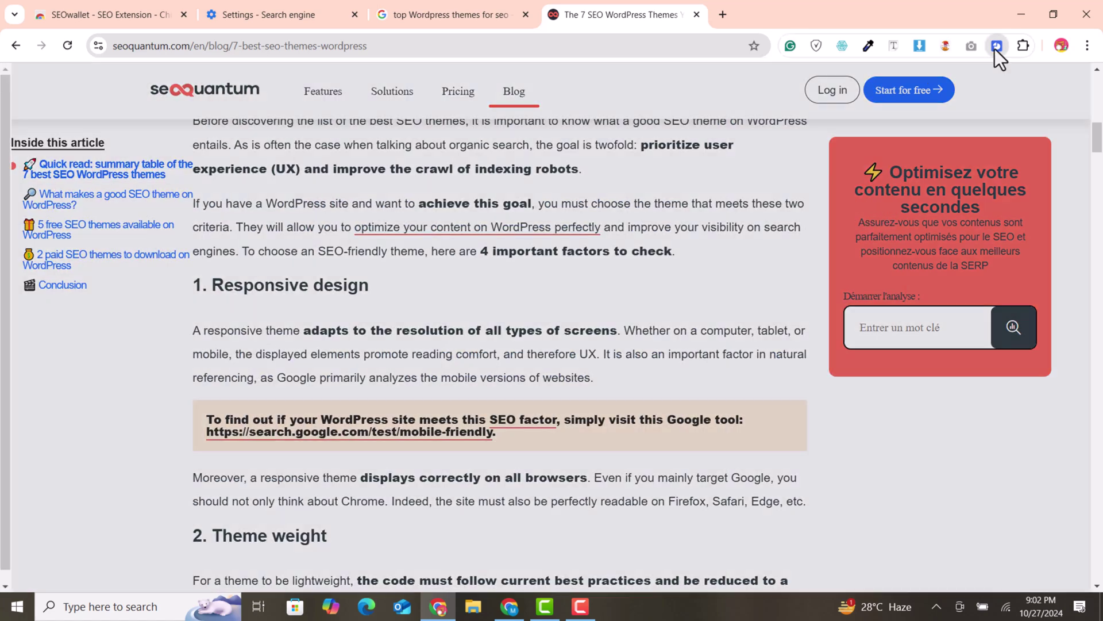
pyautogui.click(996, 46)
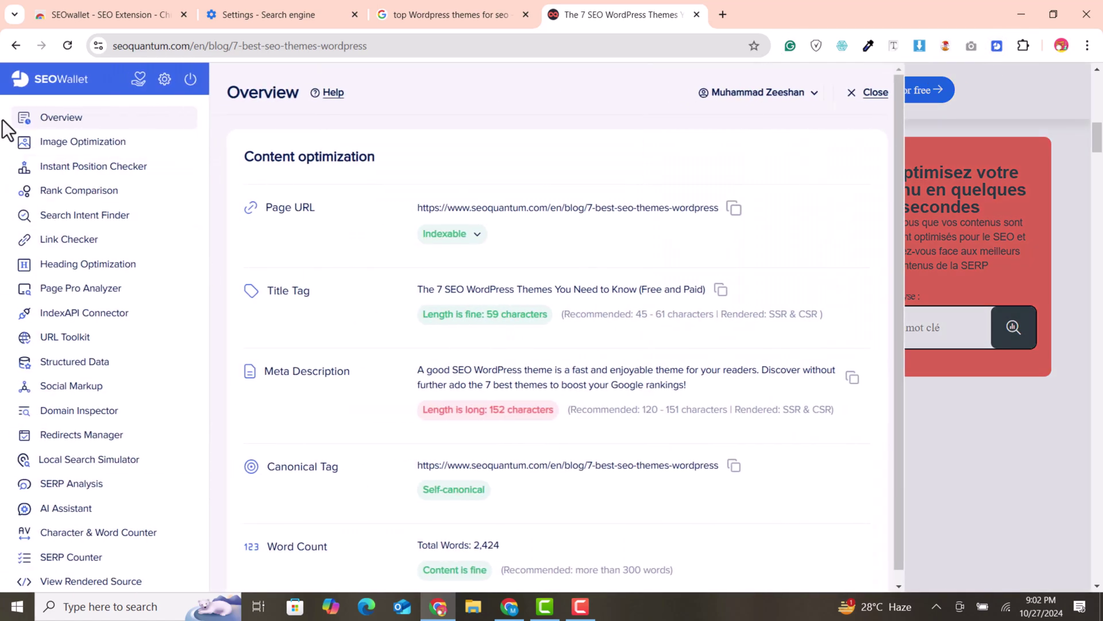
pyautogui.moveTo(243, 156); pyautogui.dragTo(377, 156)
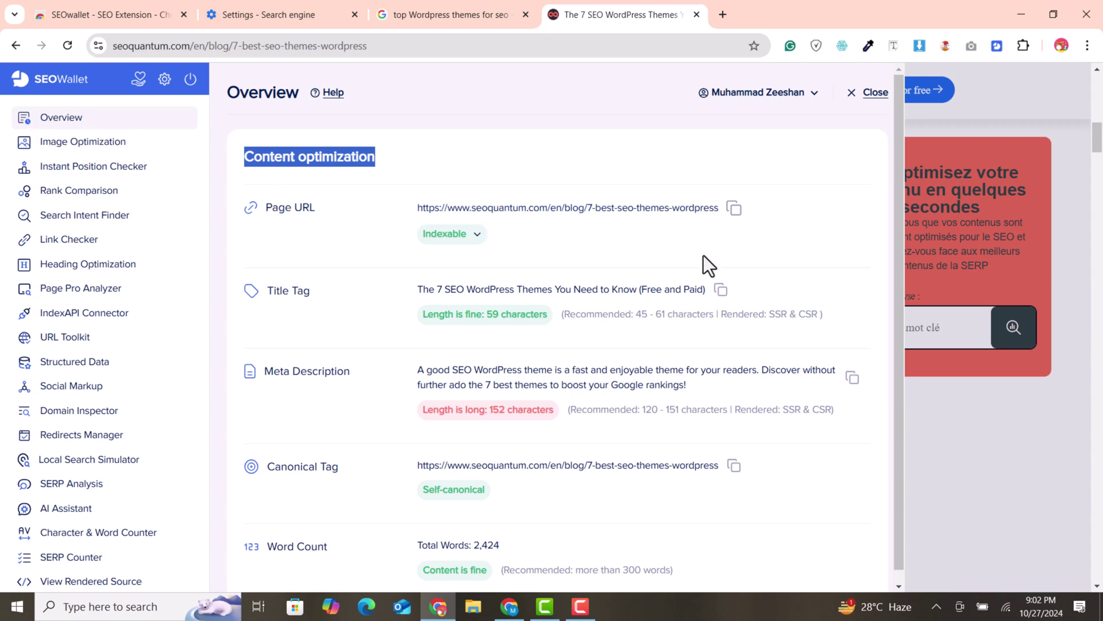
# Review the title tag and meta description in the Overview, highlighting the text of each
pyautogui.scroll(-1, 703, 256)
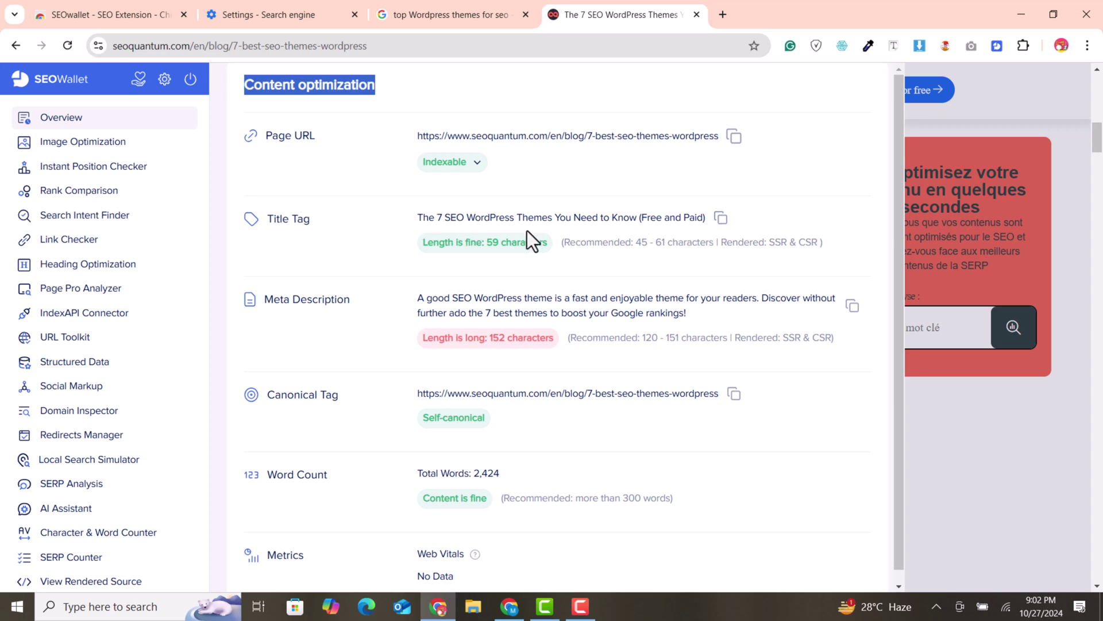
pyautogui.moveTo(403, 215); pyautogui.dragTo(698, 212)
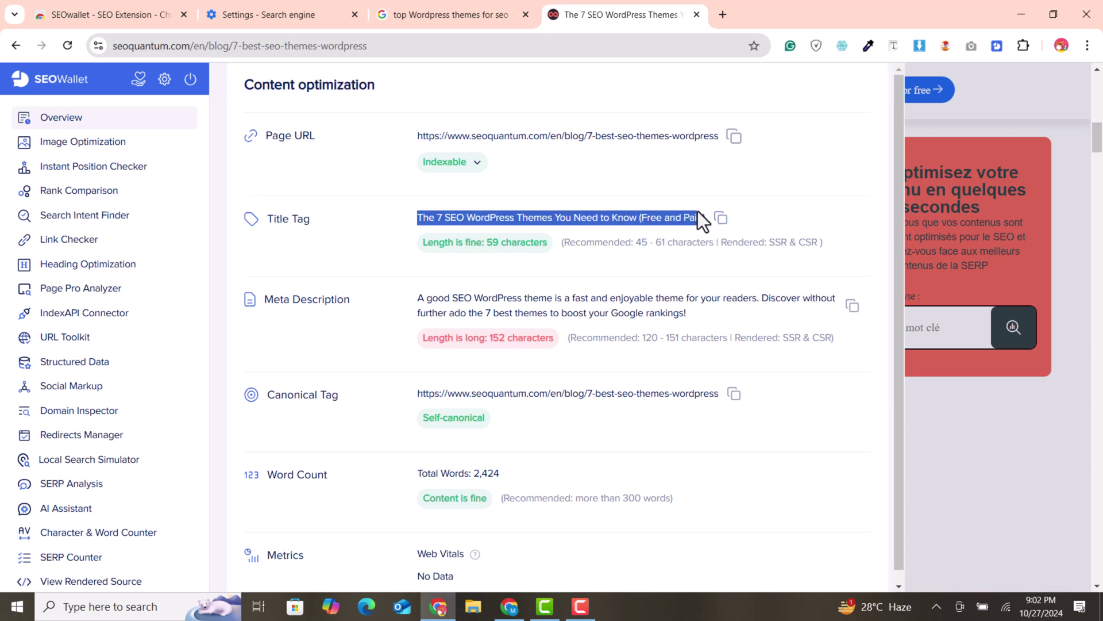
pyautogui.scroll(-2, 664, 243)
pyautogui.moveTo(416, 154); pyautogui.dragTo(701, 172)
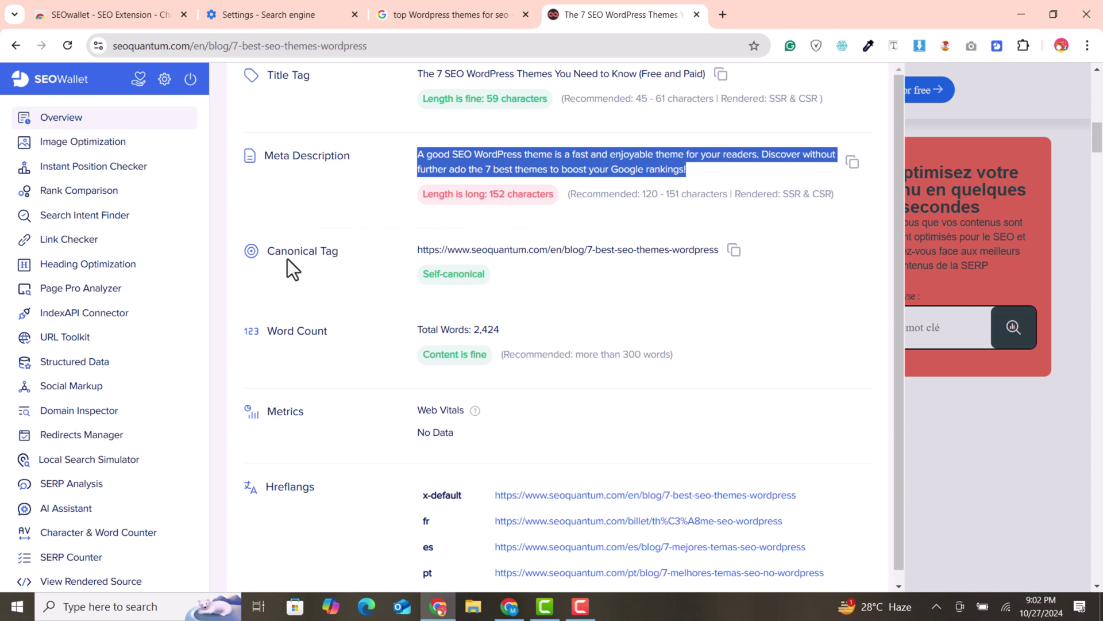
# Review the page URL, canonical tag, word count and hreflangs in the Overview, highlighting the total word number
pyautogui.scroll(4, 626, 267)
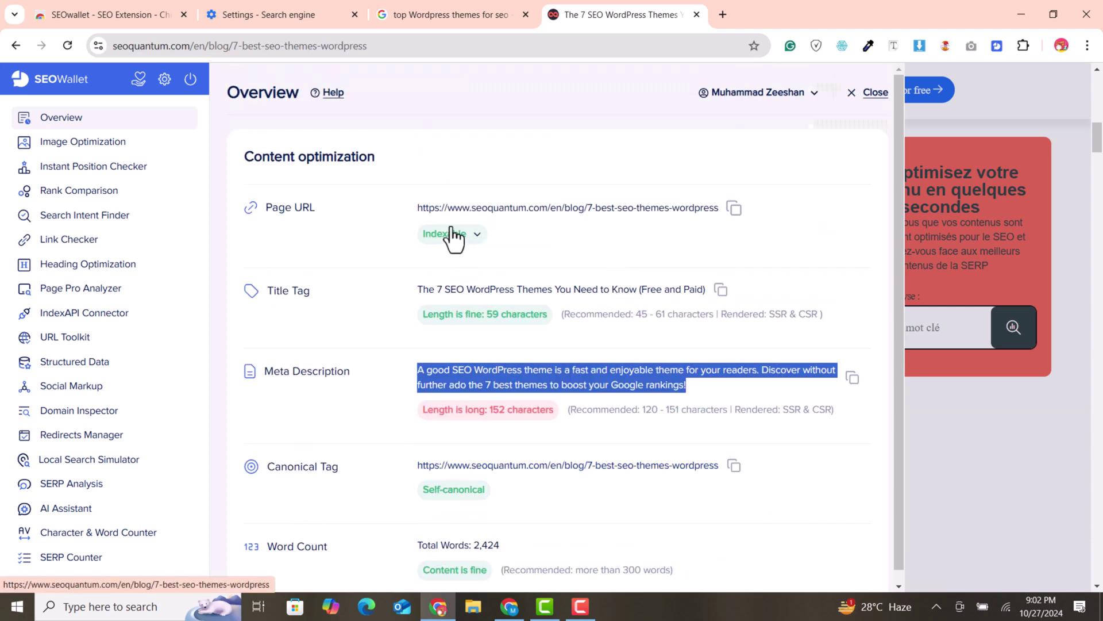
pyautogui.scroll(-3, 588, 241)
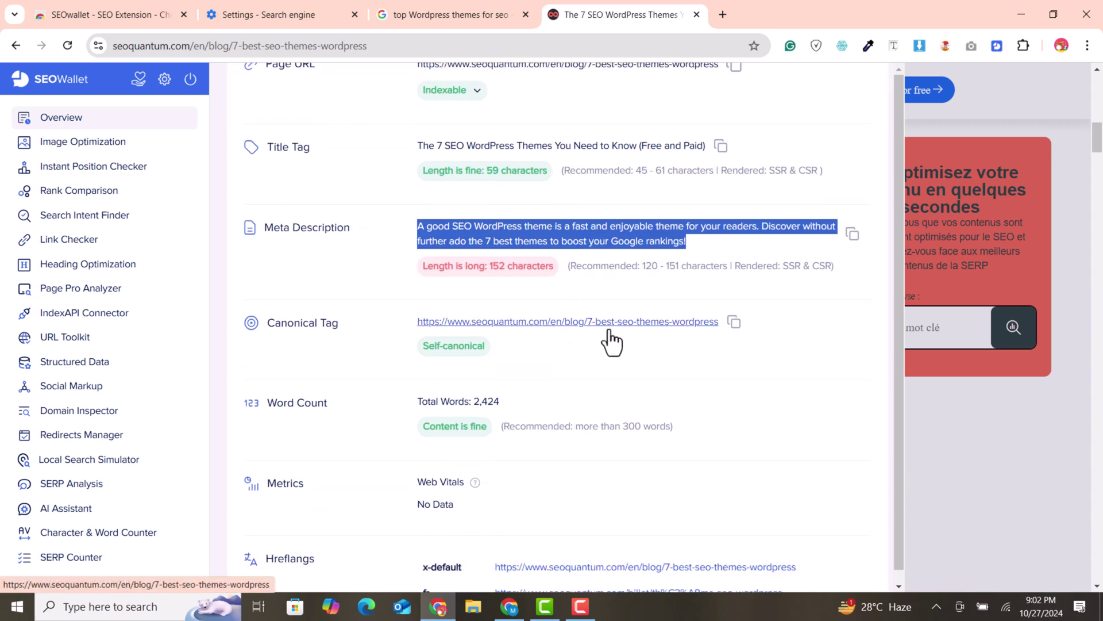
pyautogui.scroll(3, 702, 333)
pyautogui.scroll(-3, 535, 310)
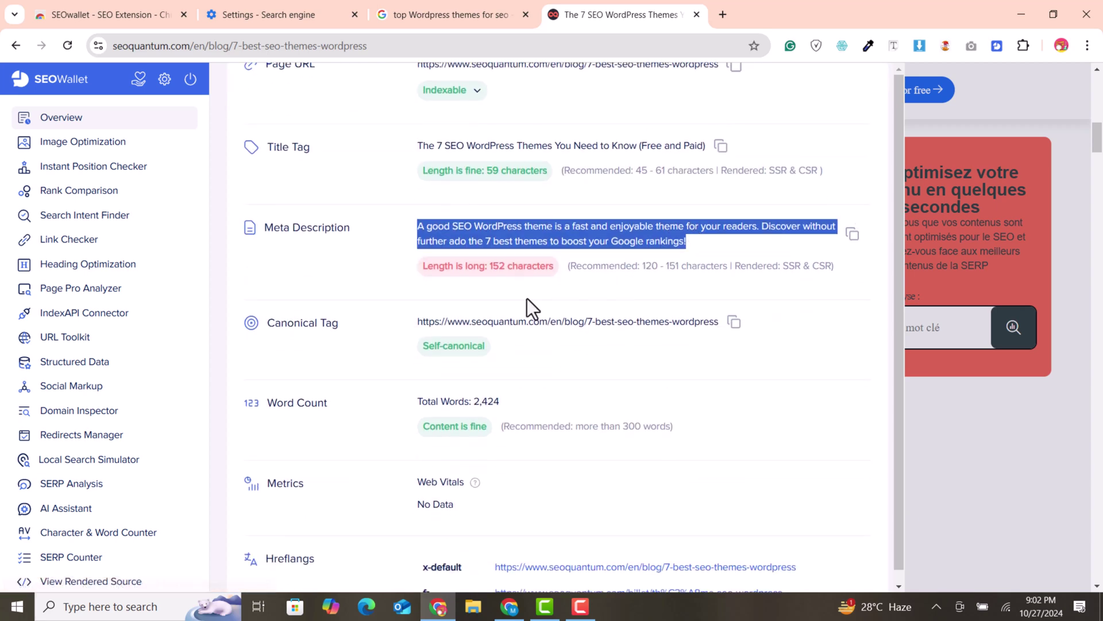
pyautogui.scroll(-2, 549, 336)
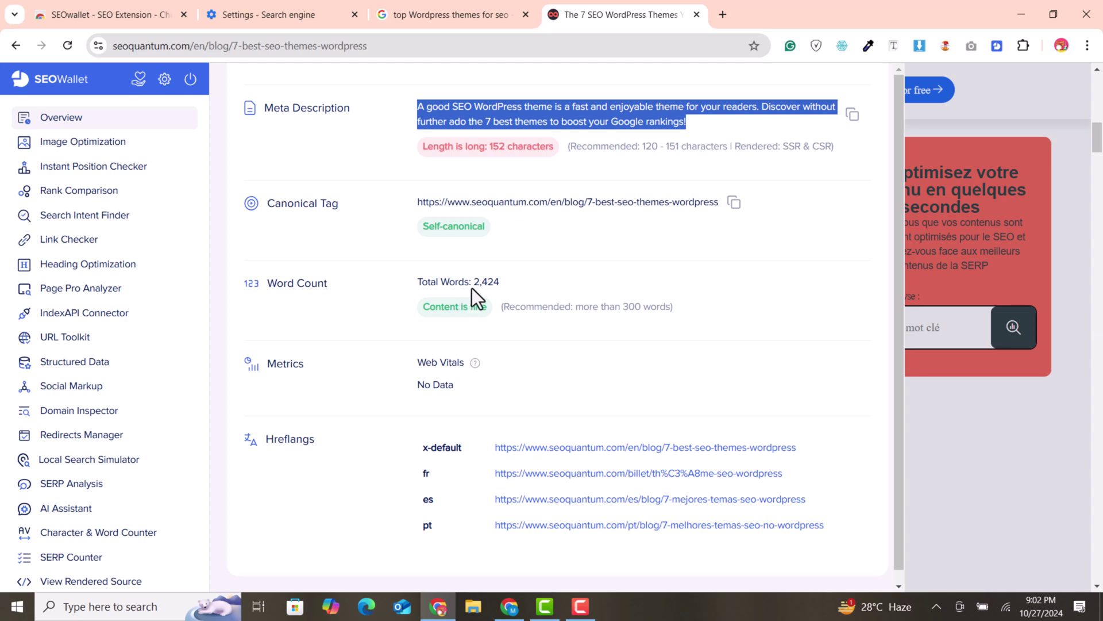
pyautogui.moveTo(472, 282); pyautogui.dragTo(497, 284)
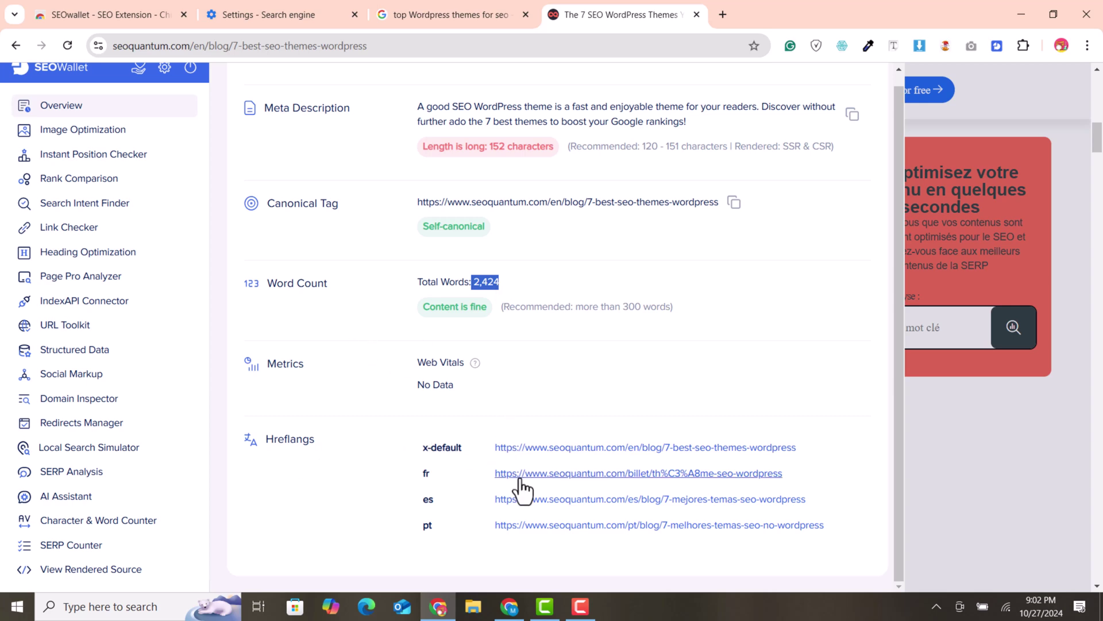
pyautogui.scroll(3, 667, 497)
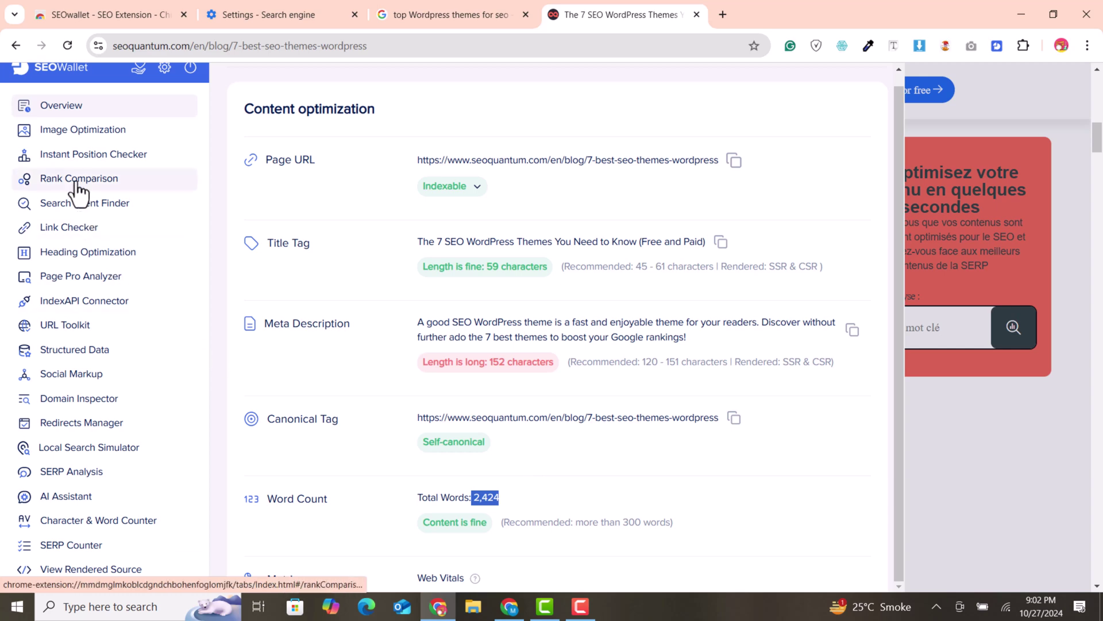
# Open the Image Optimization report and highlight the alt text of the themes table image
pyautogui.click(68, 138)
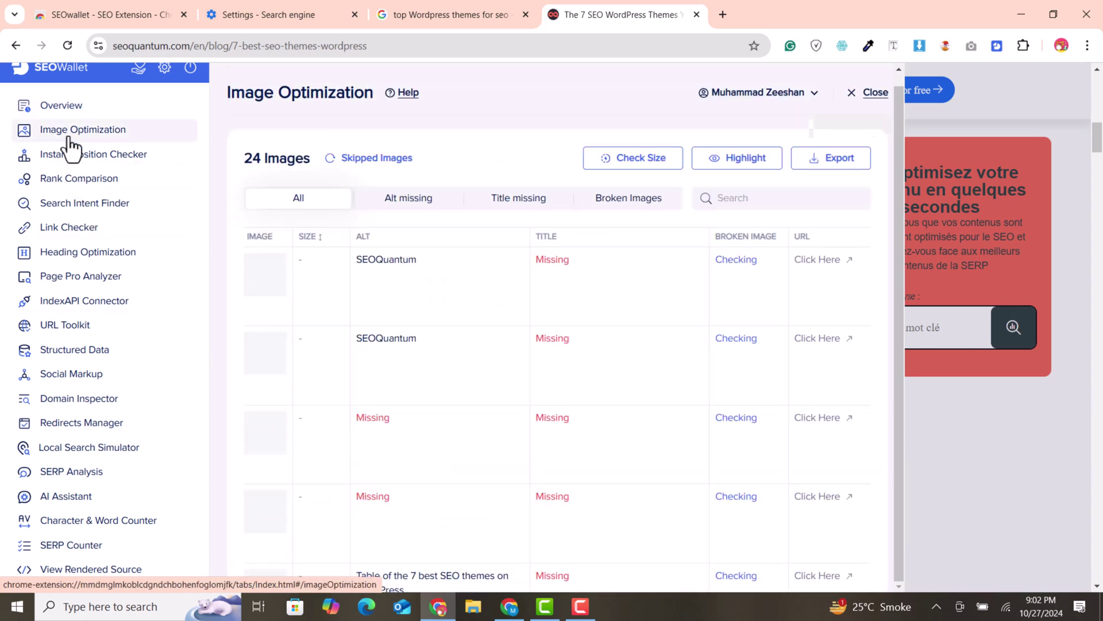
pyautogui.scroll(-5, 656, 358)
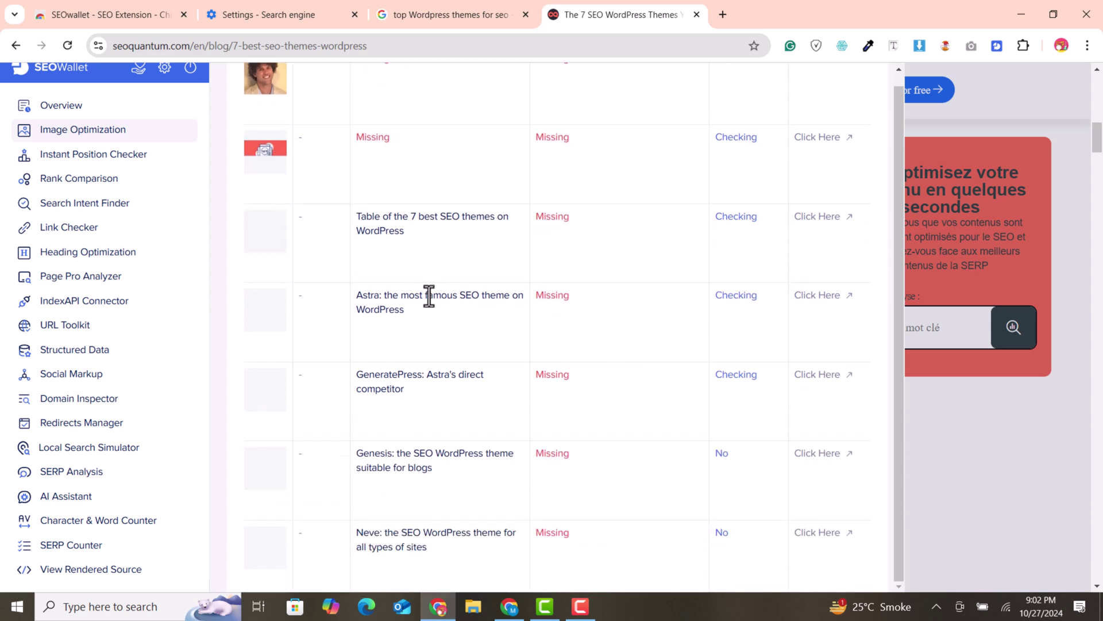
pyautogui.moveTo(355, 217); pyautogui.dragTo(387, 229)
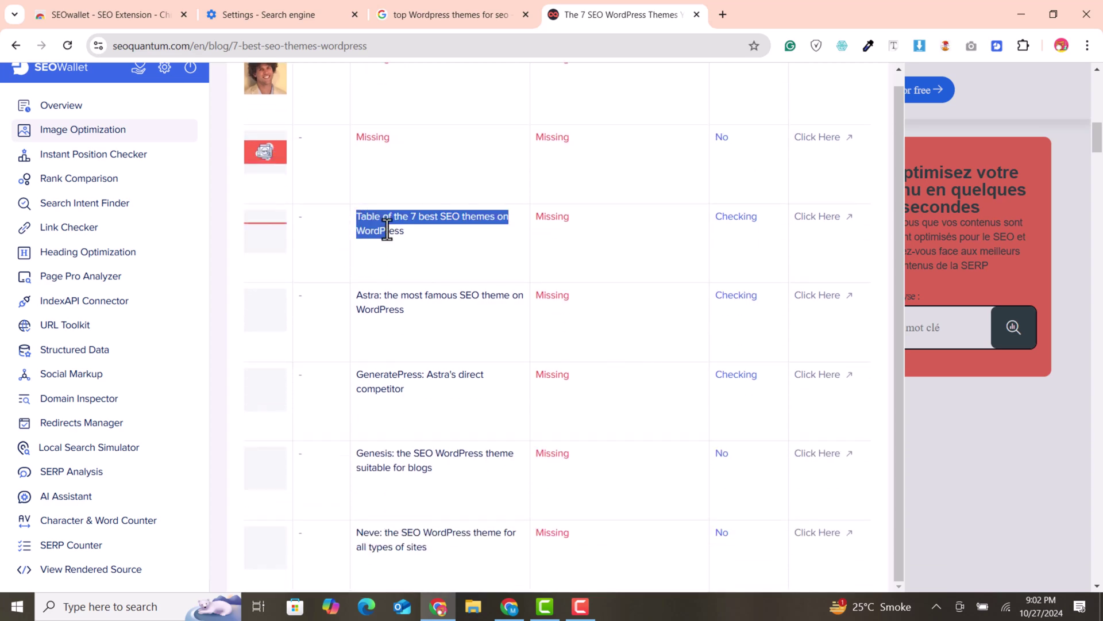
pyautogui.scroll(5, 502, 313)
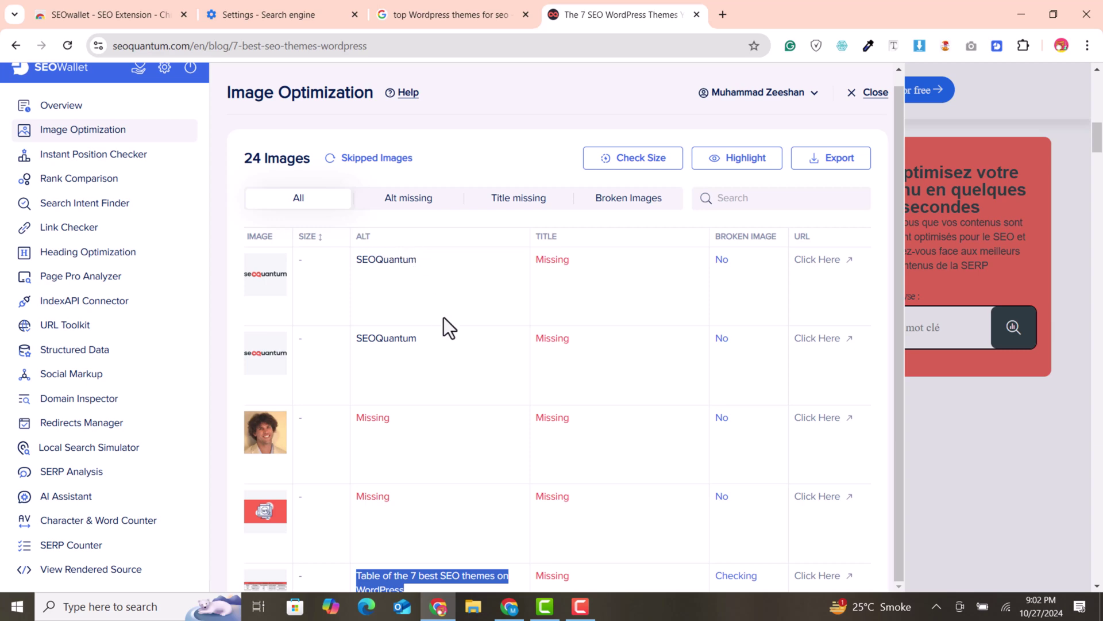
pyautogui.scroll(-3, 448, 328)
pyautogui.moveTo(359, 363); pyautogui.dragTo(417, 391)
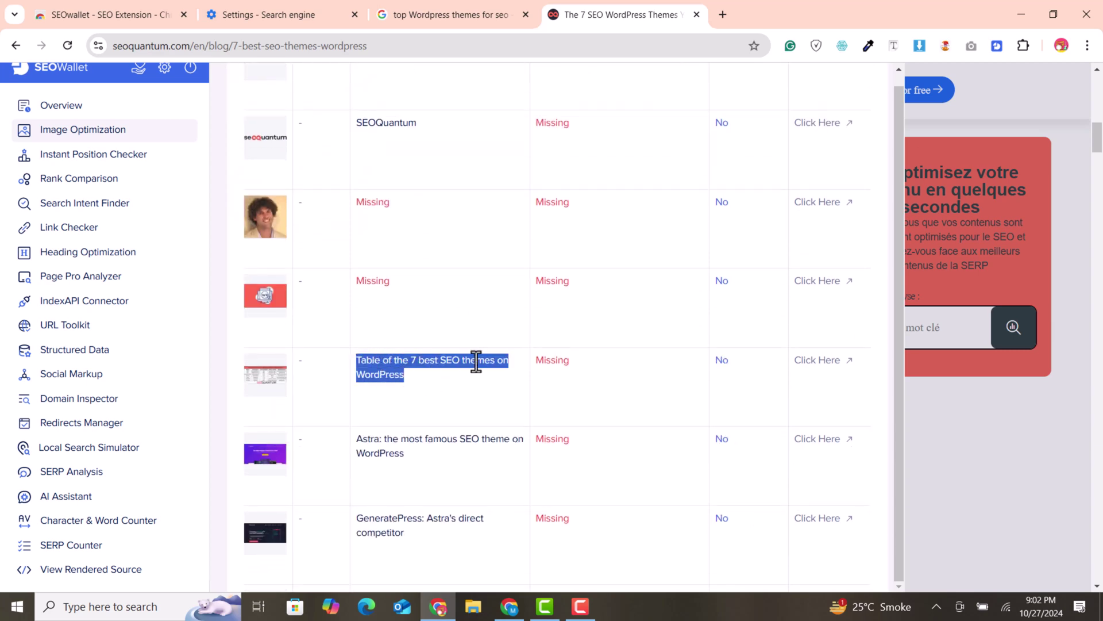
# Check the alt texts of the Astra, GeneratePress and Genesis images by highlighting each one
pyautogui.scroll(-1, 475, 362)
pyautogui.click(365, 382)
pyautogui.moveTo(355, 370); pyautogui.dragTo(406, 390)
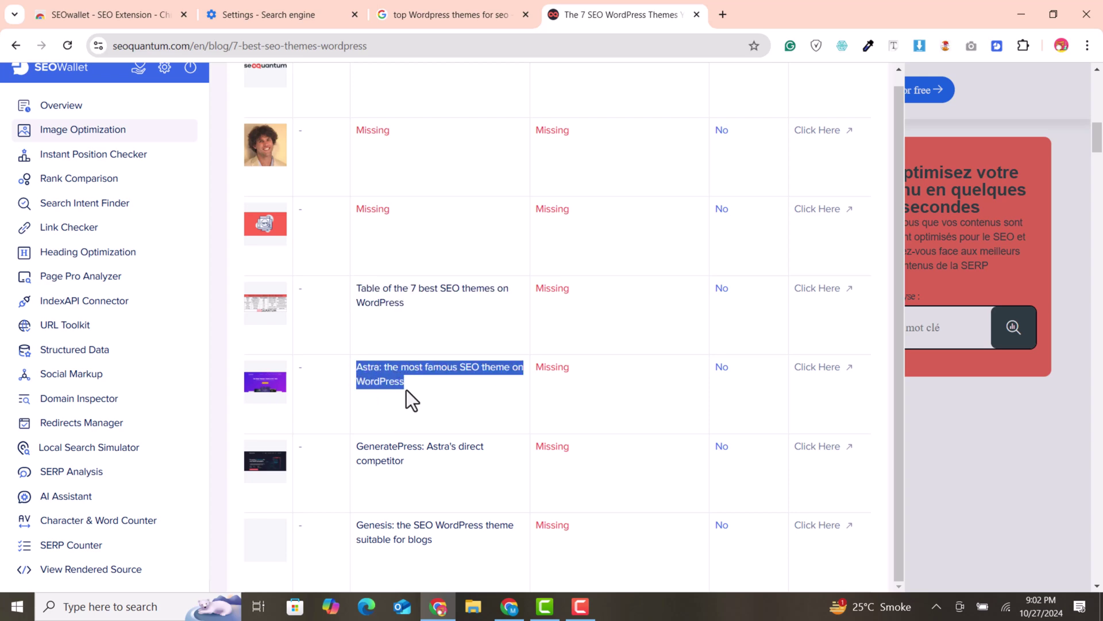
pyautogui.scroll(-2, 433, 336)
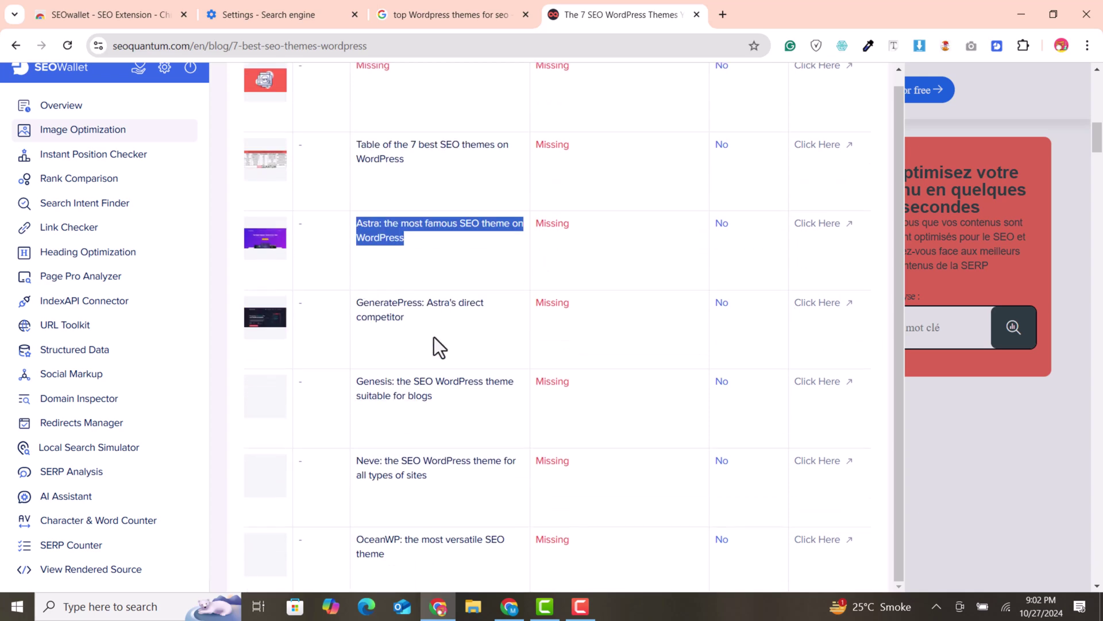
pyautogui.moveTo(352, 301); pyautogui.dragTo(429, 319)
pyautogui.scroll(-3, 449, 318)
pyautogui.moveTo(354, 174); pyautogui.dragTo(443, 185)
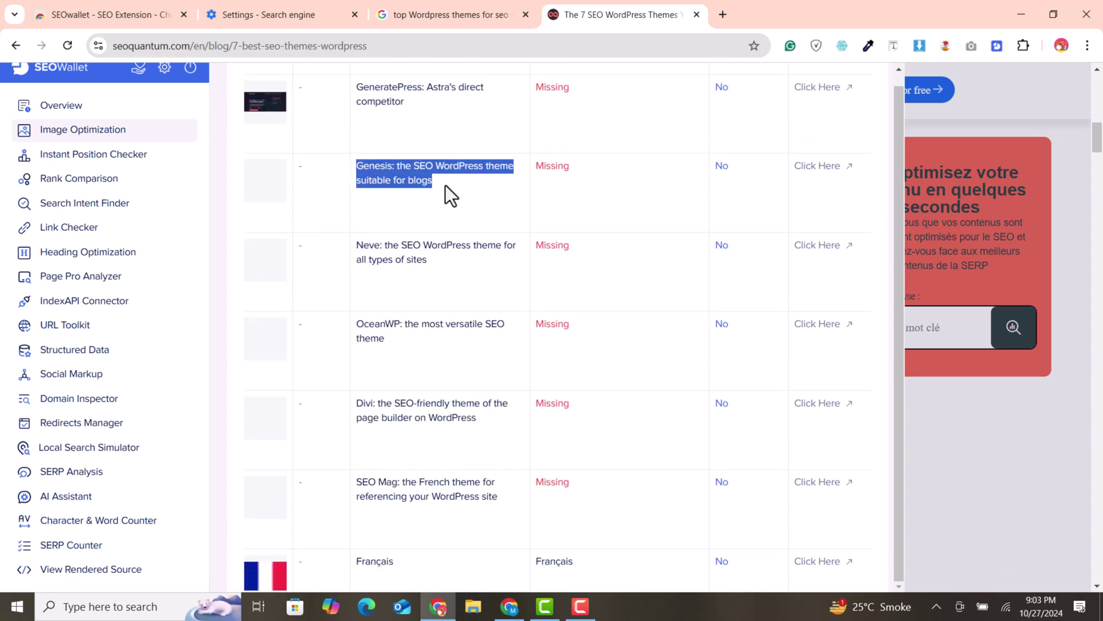
# Highlight the alt texts of the Neve and SEO Mag images, and look through the rest of the image list
pyautogui.scroll(3, 464, 280)
pyautogui.scroll(-1, 465, 280)
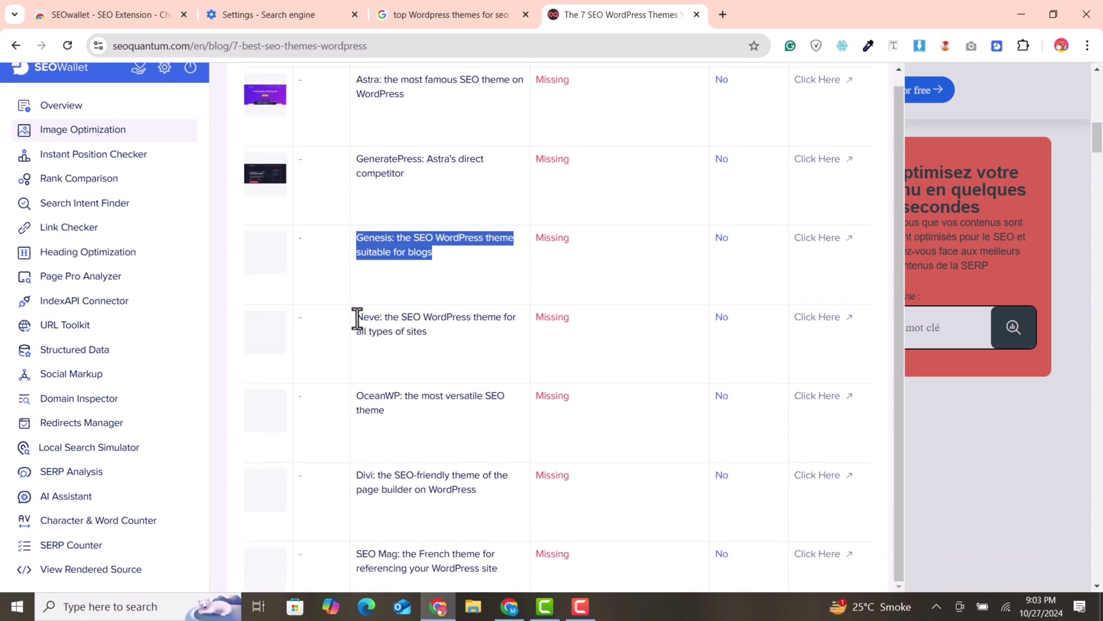
pyautogui.moveTo(357, 318); pyautogui.dragTo(408, 321)
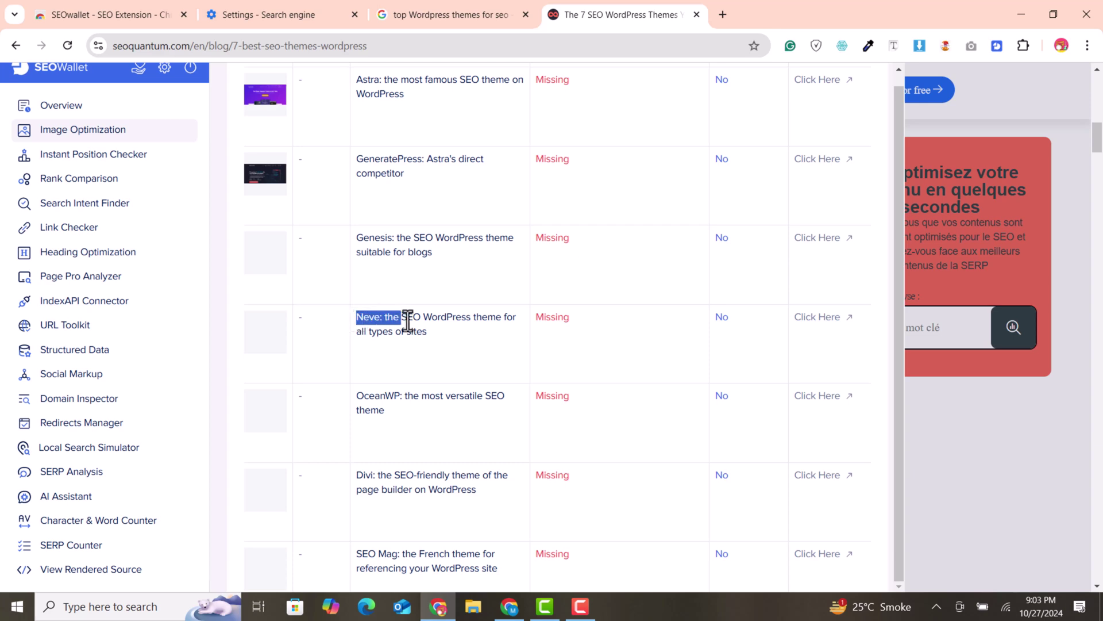
pyautogui.click(521, 336)
pyautogui.scroll(-3, 521, 336)
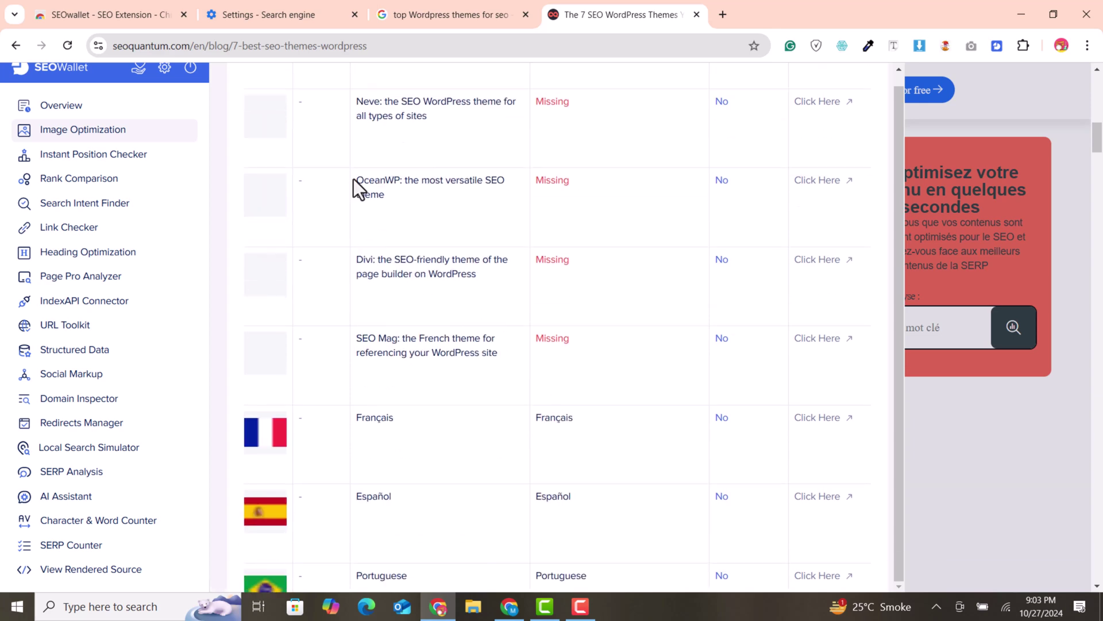
pyautogui.moveTo(353, 178); pyautogui.dragTo(451, 222)
pyautogui.scroll(-2, 395, 330)
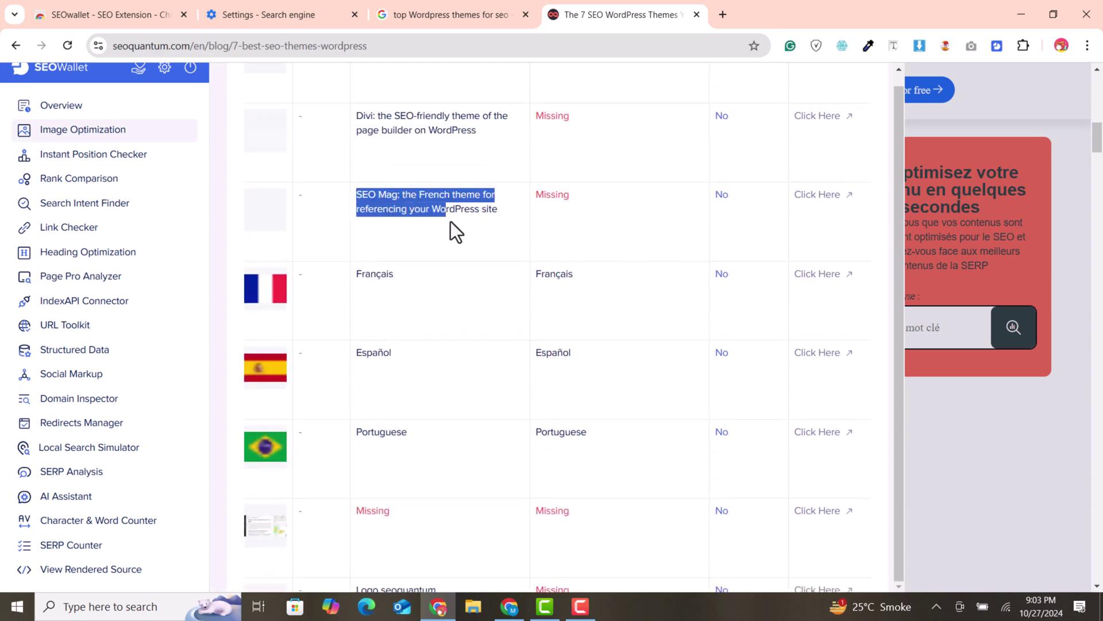
pyautogui.scroll(-9, 463, 329)
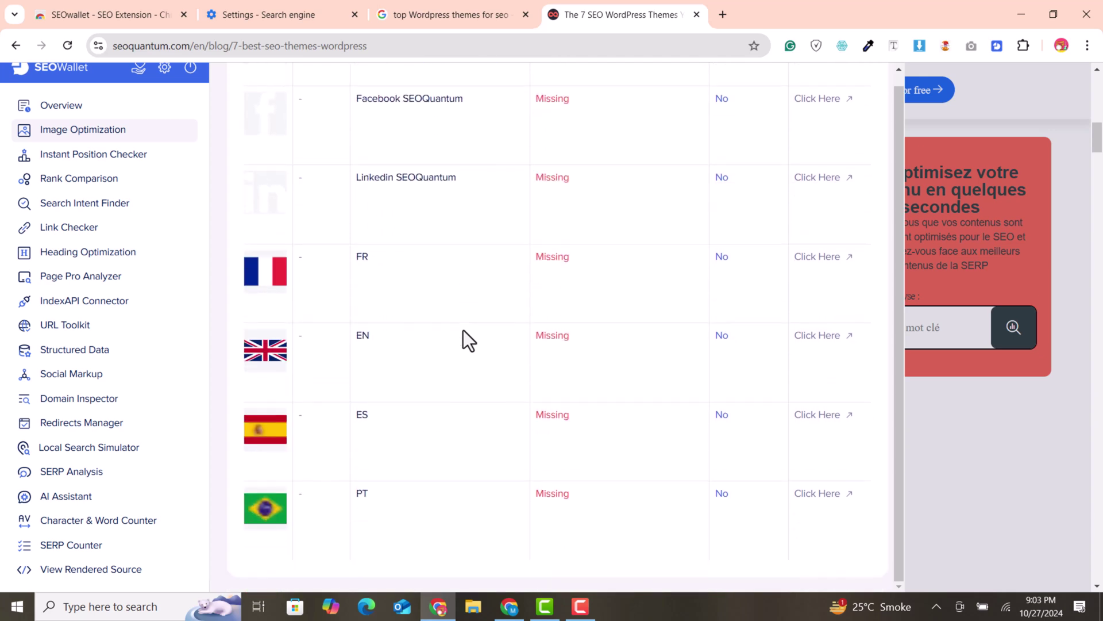
# Review the image titles across the whole list and highlight the title of the Français flag image
pyautogui.scroll(8, 463, 330)
pyautogui.scroll(15, 463, 330)
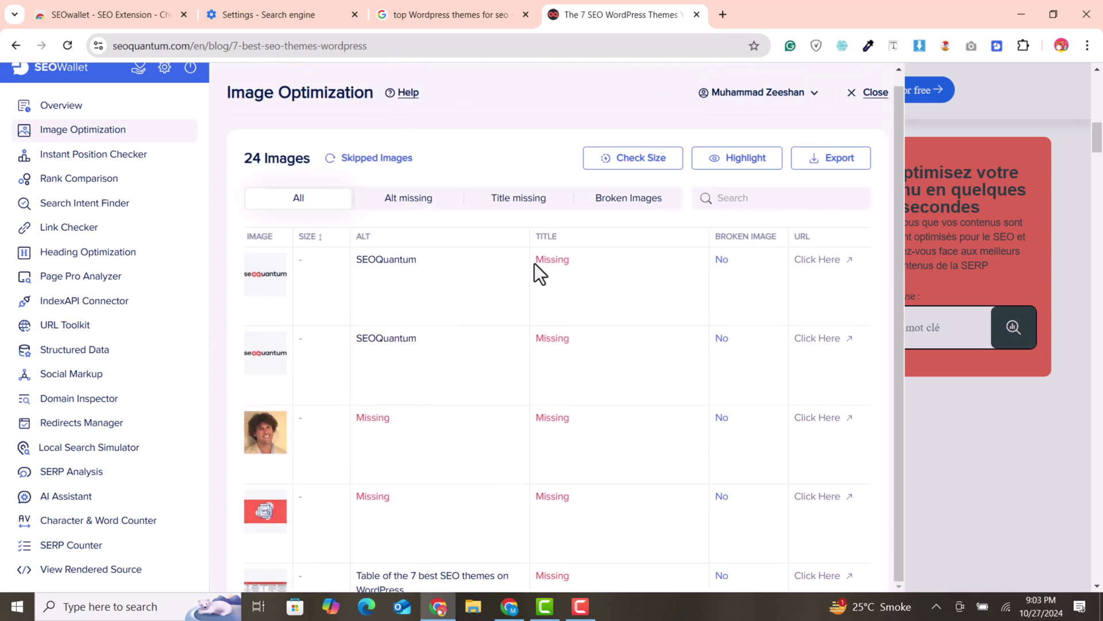
pyautogui.scroll(-12, 619, 287)
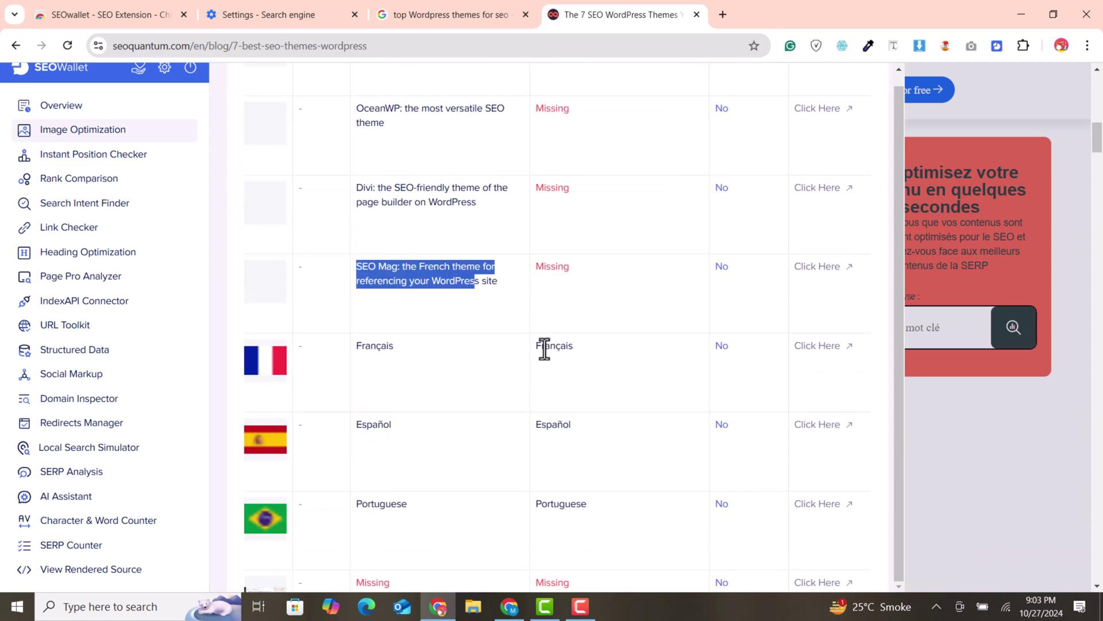
pyautogui.doubleClick(544, 347)
pyautogui.scroll(-9, 526, 384)
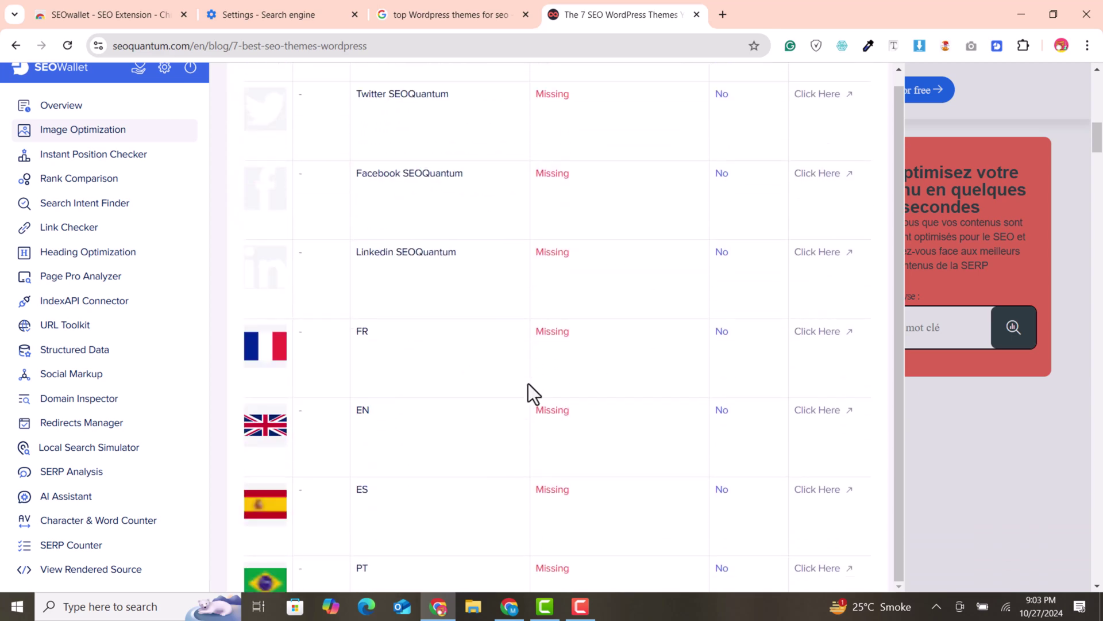
pyautogui.scroll(9, 529, 384)
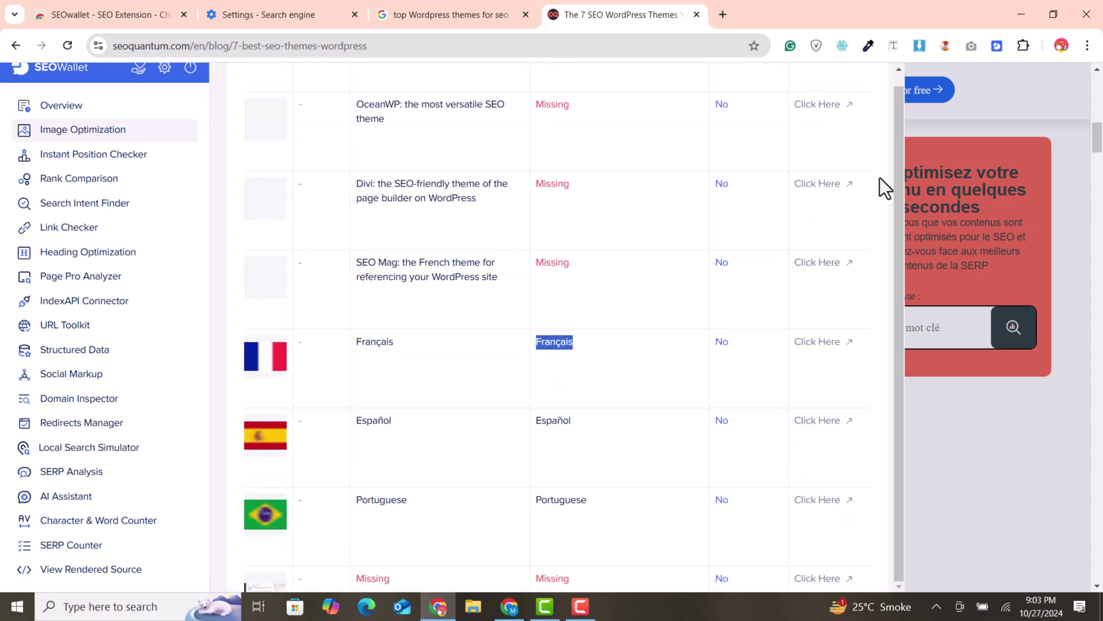
# Dismiss the SEOwallet overlay and skim the article's images from its themes to the footer and back
pyautogui.click(919, 438)
pyautogui.scroll(-15, 1005, 438)
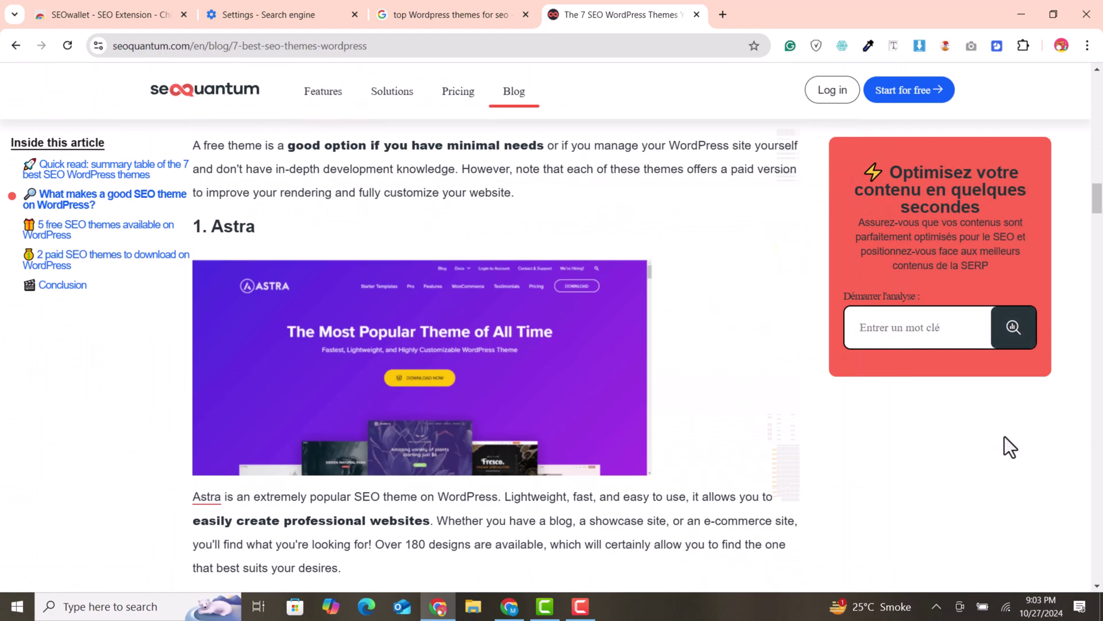
pyautogui.scroll(-20, 1012, 501)
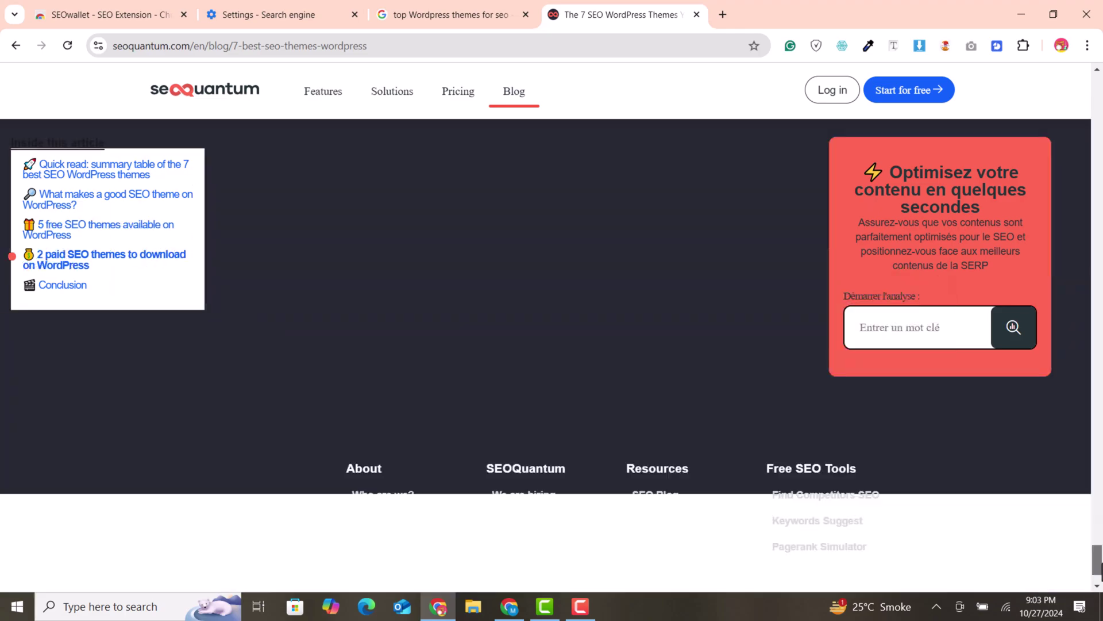
pyautogui.moveTo(1098, 566); pyautogui.dragTo(1093, 115)
pyautogui.scroll(5, 98, 123)
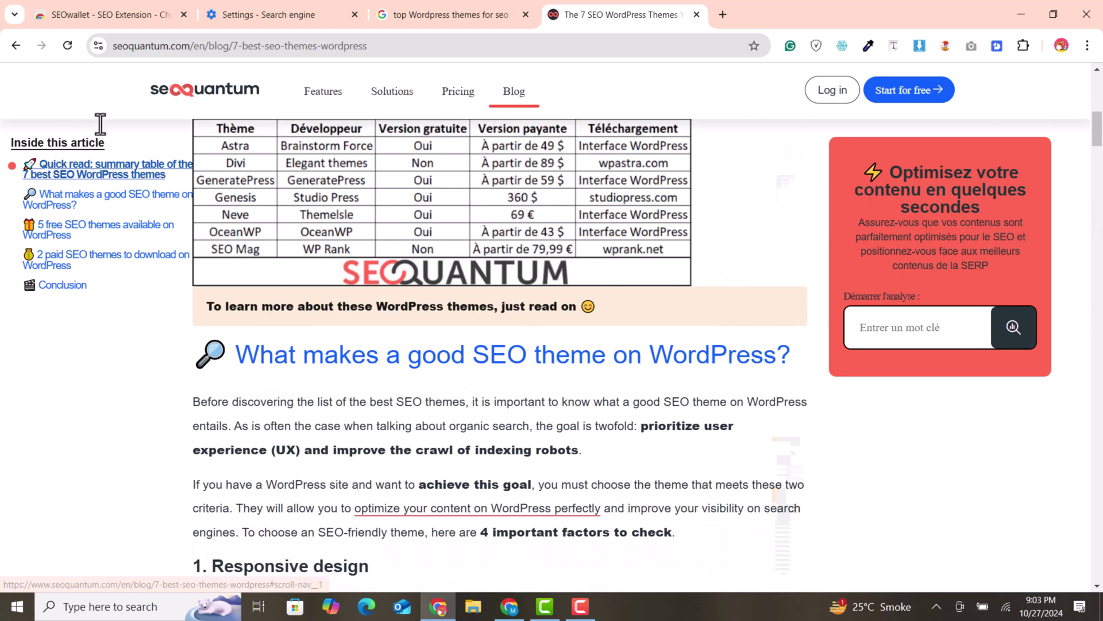
# Reopen SEOwallet on the article and look through the Image Optimization list from end to beginning
pyautogui.click(995, 46)
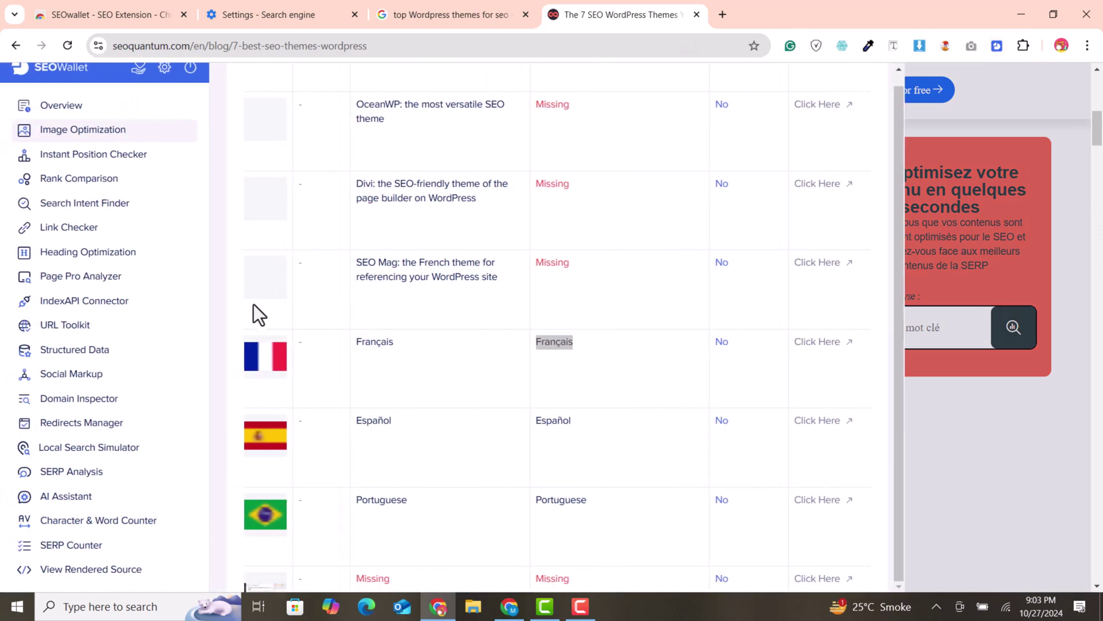
pyautogui.scroll(-10, 678, 396)
pyautogui.scroll(15, 676, 390)
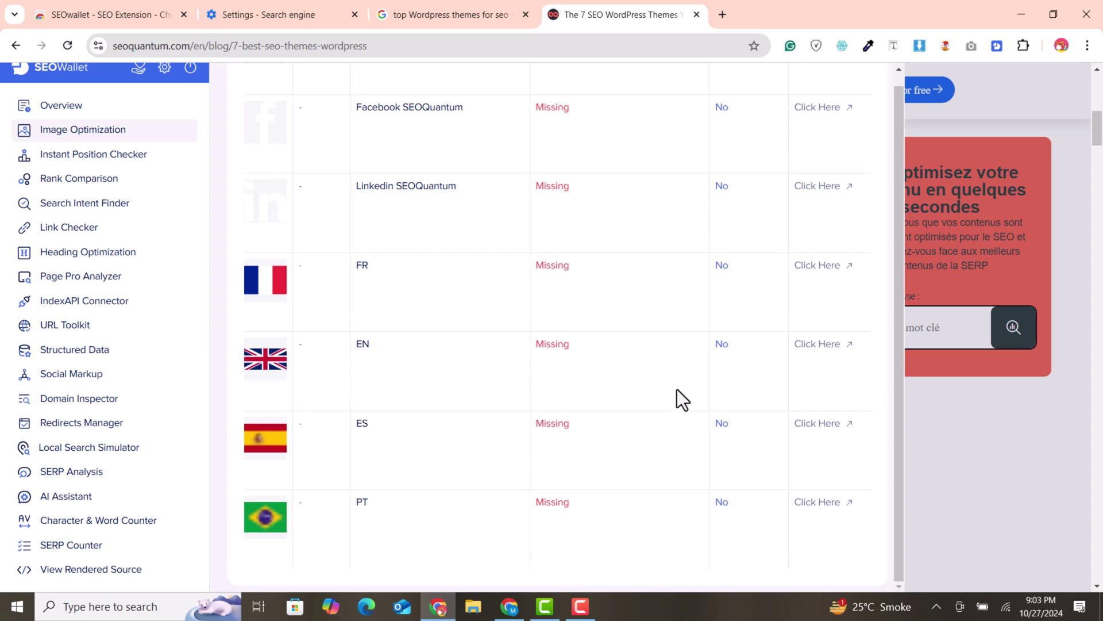
pyautogui.scroll(4, 676, 387)
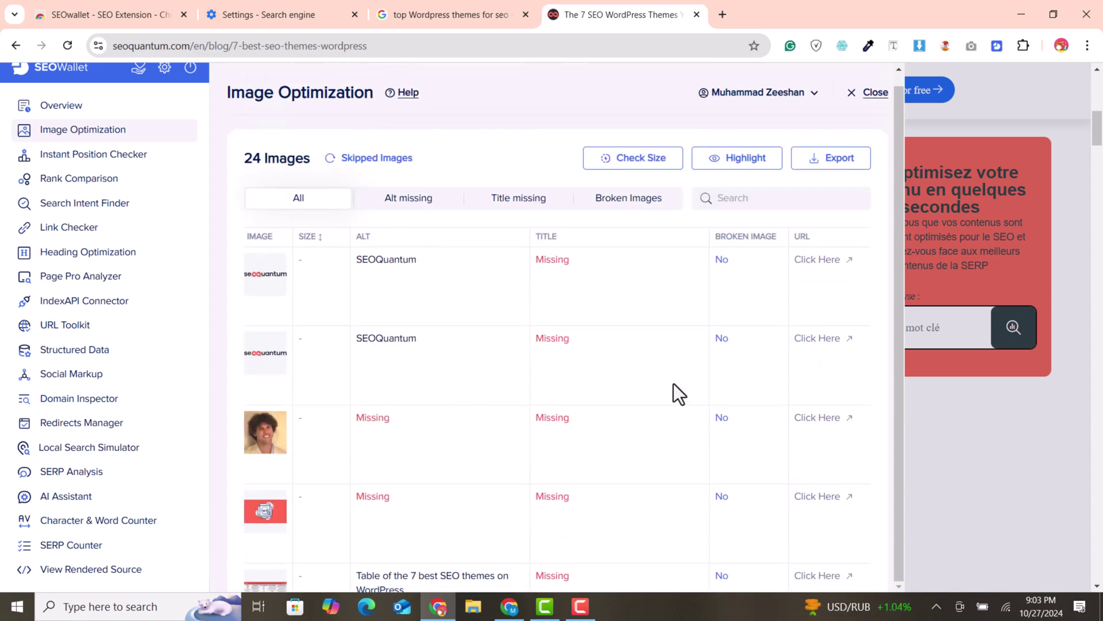
# Run the image size check with batches of 15 images and a 5-second delay, and review the sizes
pyautogui.click(618, 164)
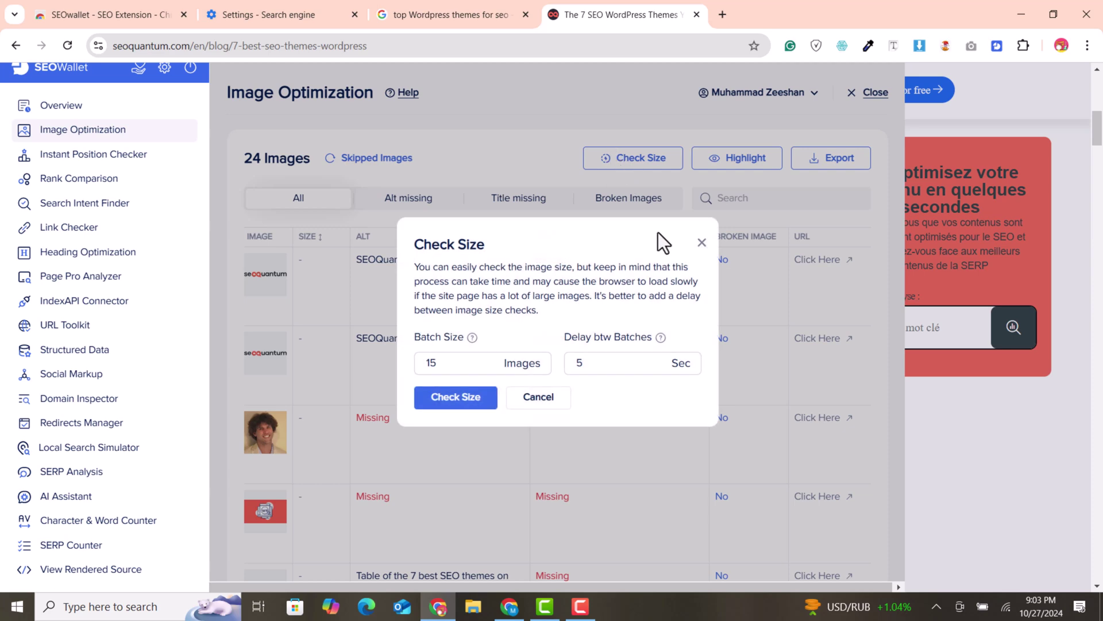
pyautogui.click(456, 402)
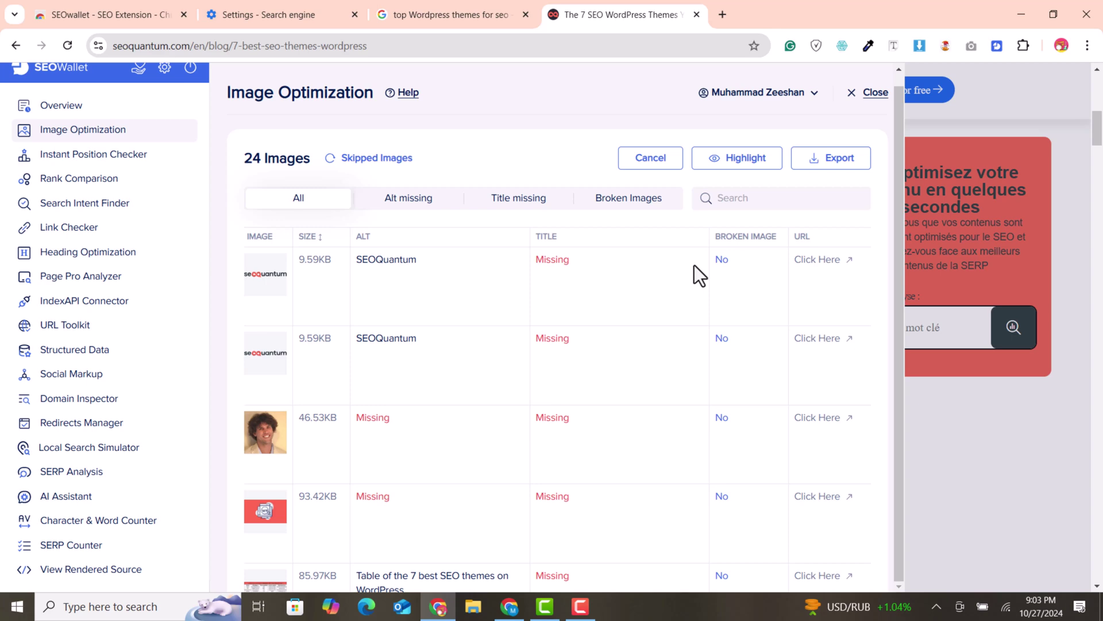
pyautogui.scroll(-20, 316, 347)
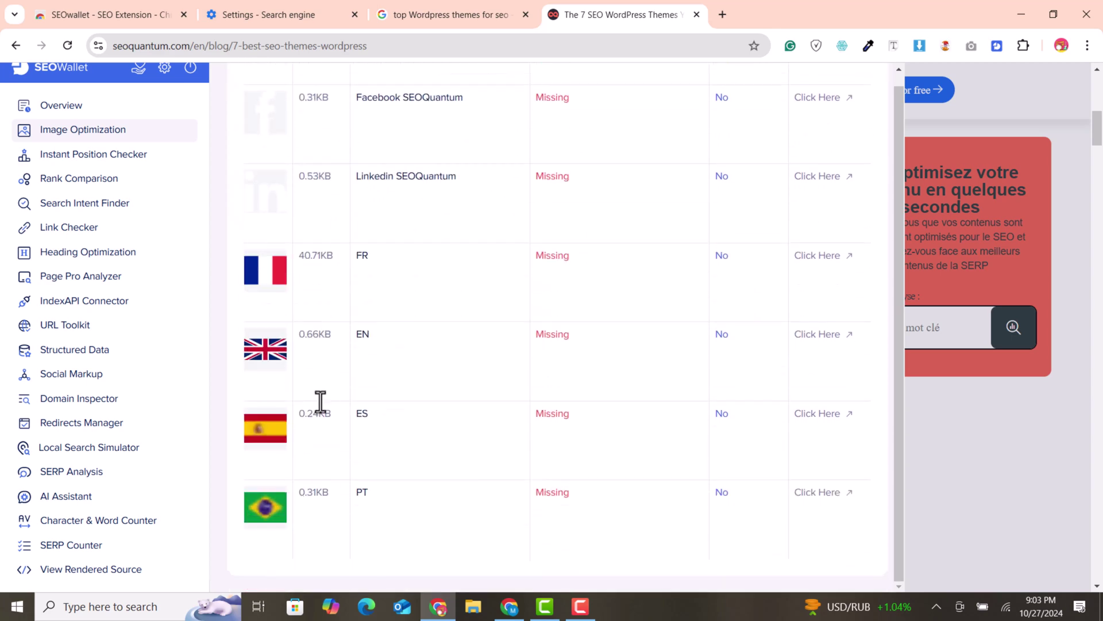
# Highlight the images on the article page from the Image Optimization list
pyautogui.scroll(20, 320, 388)
pyautogui.scroll(4, 320, 388)
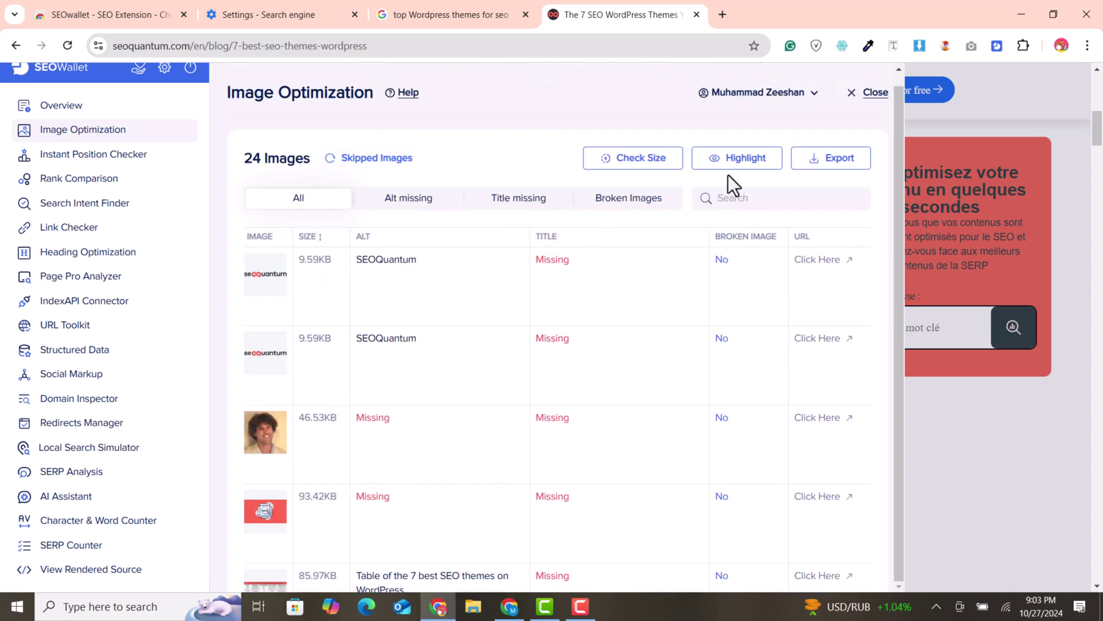
pyautogui.click(717, 160)
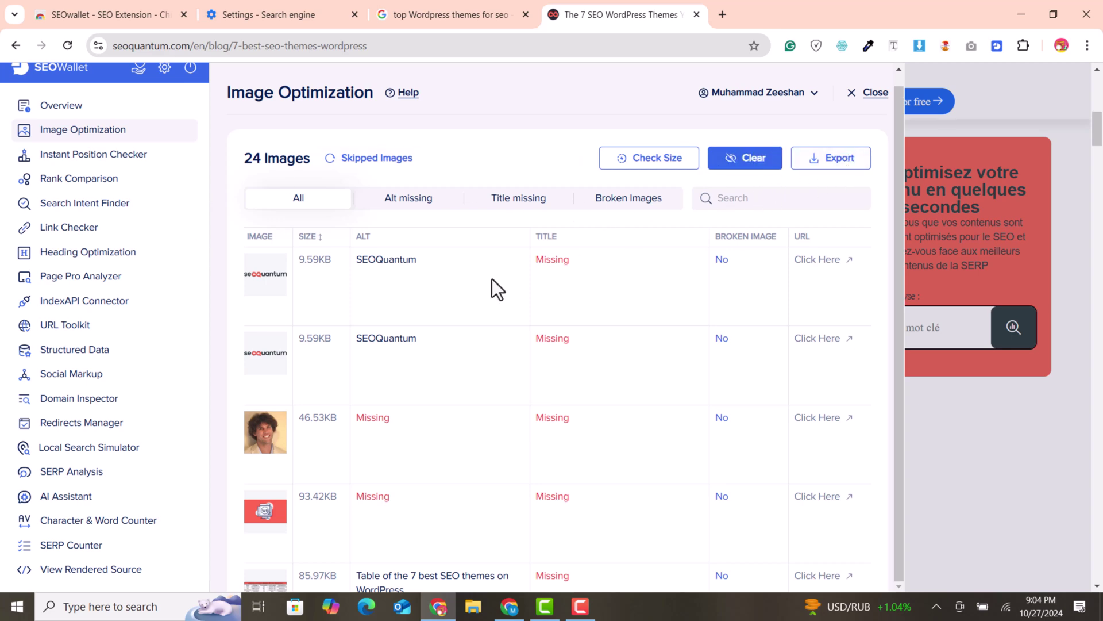
pyautogui.scroll(-5, 694, 289)
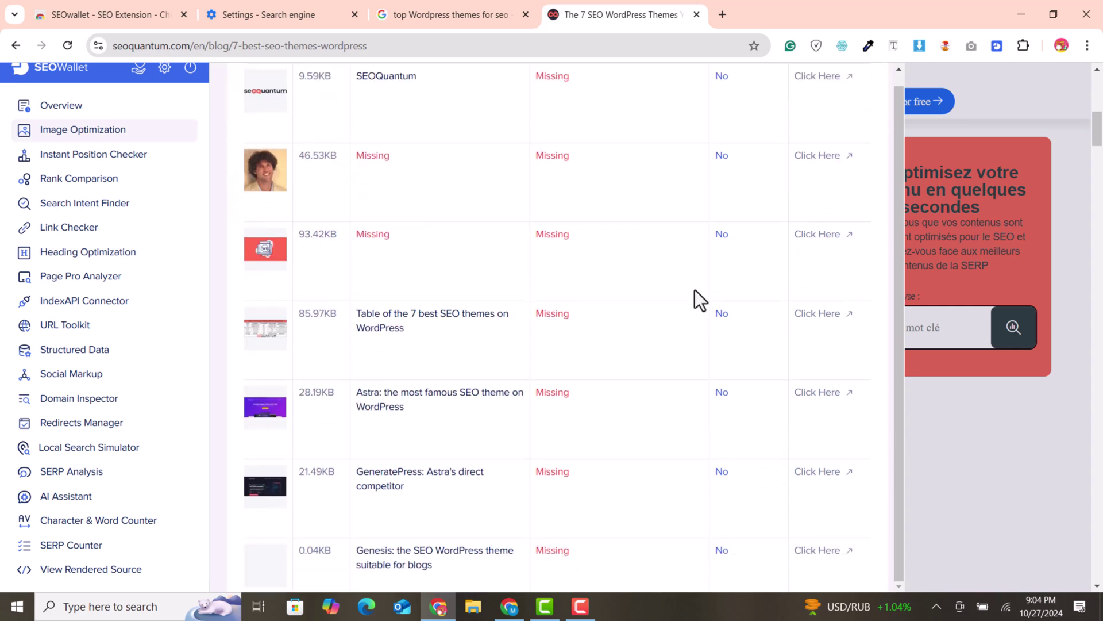
pyautogui.scroll(5, 695, 289)
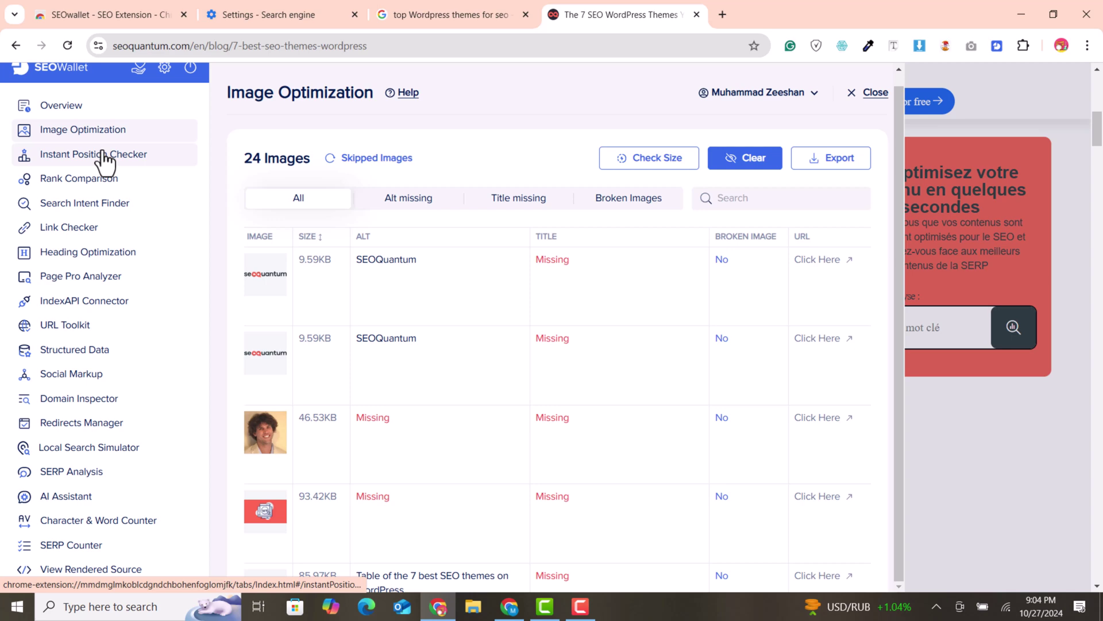
# Examine the article's links in the Link Checker for dofollow status and anchor text
pyautogui.click(58, 226)
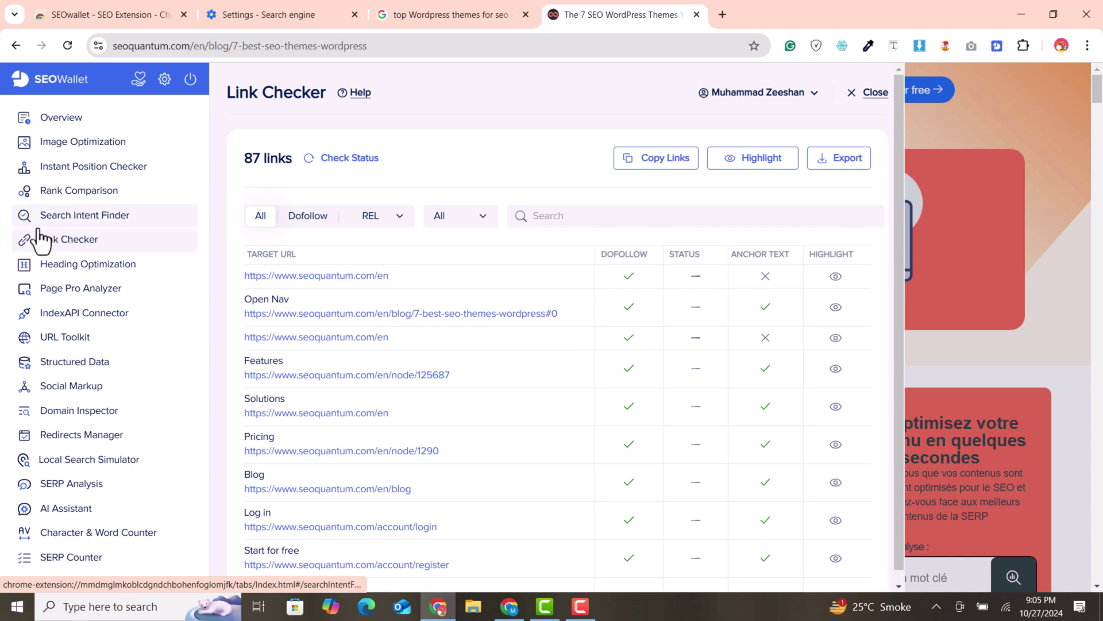
pyautogui.scroll(-15, 805, 253)
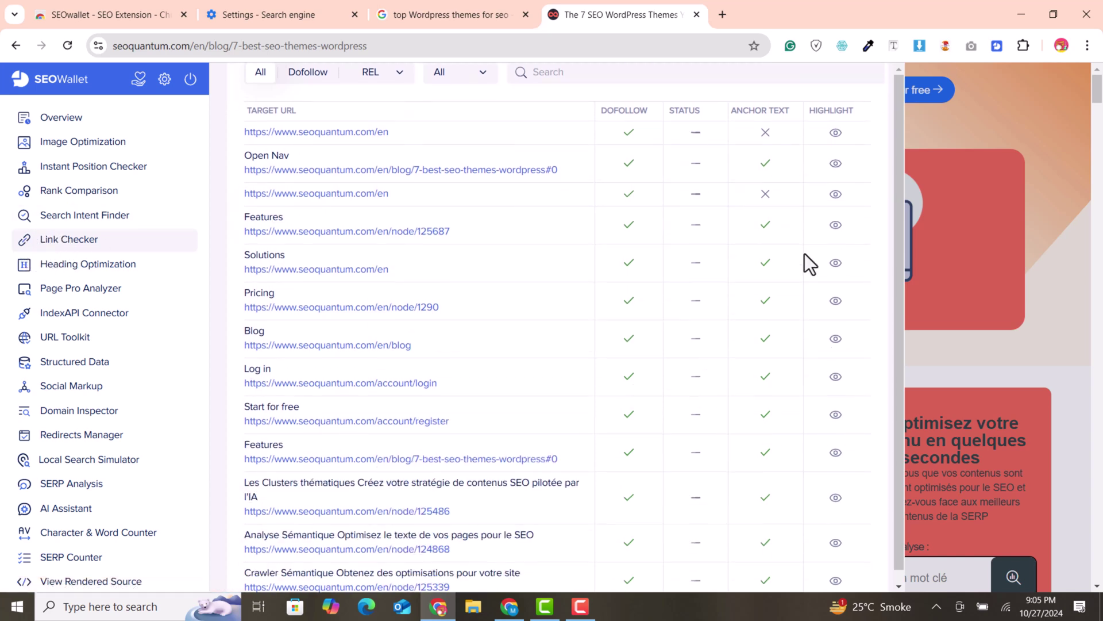
pyautogui.scroll(-10, 805, 254)
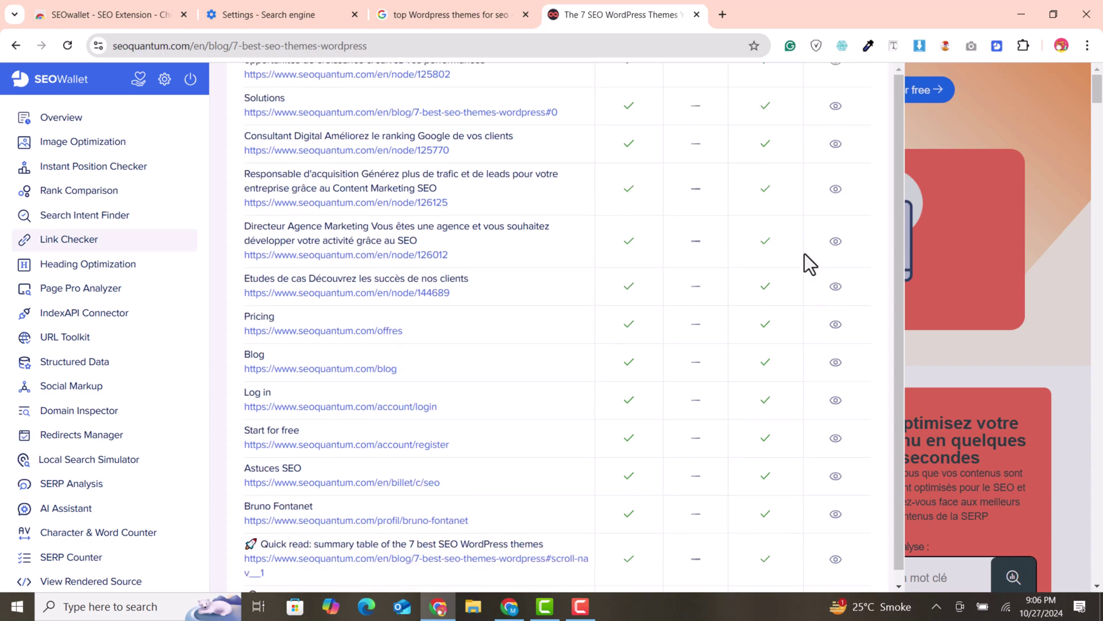
pyautogui.scroll(-18, 805, 253)
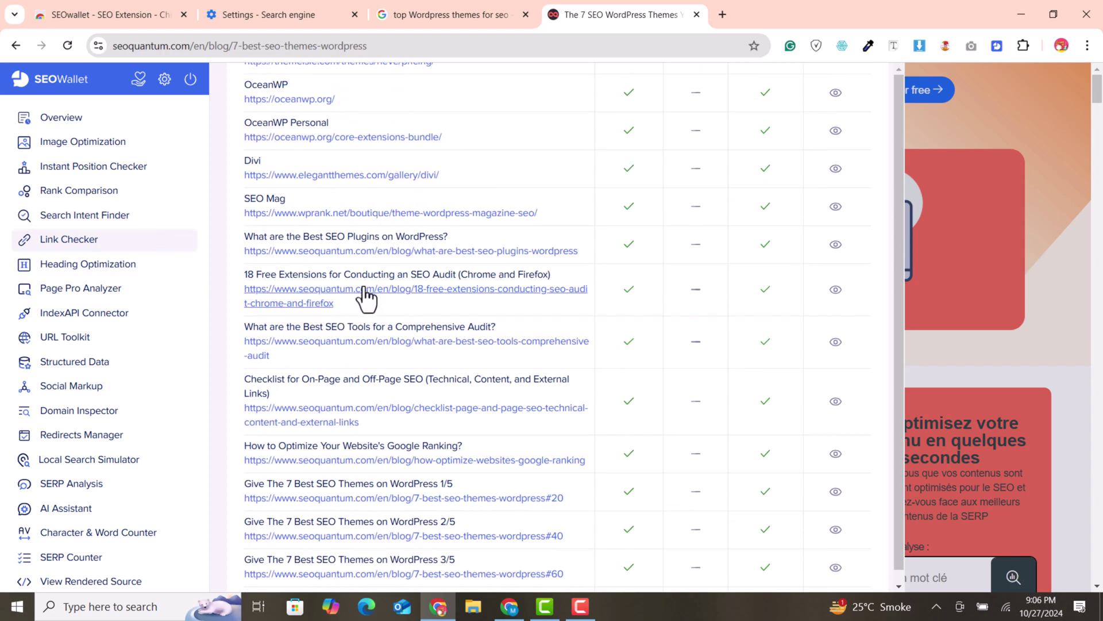
pyautogui.scroll(-14, 630, 333)
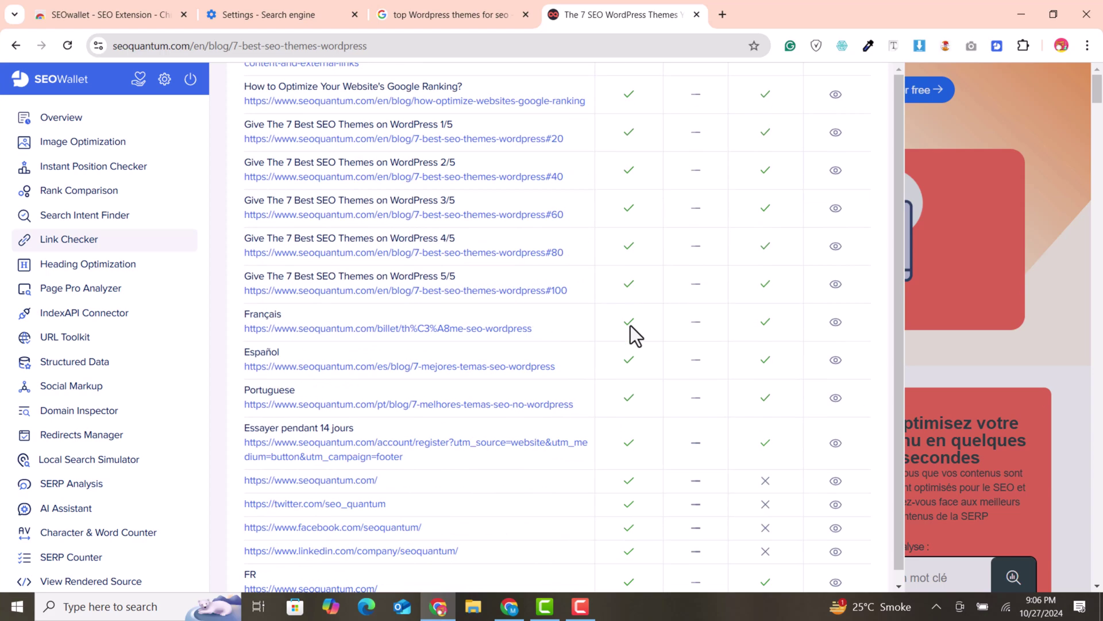
pyautogui.scroll(3, 634, 338)
pyautogui.scroll(20, 634, 338)
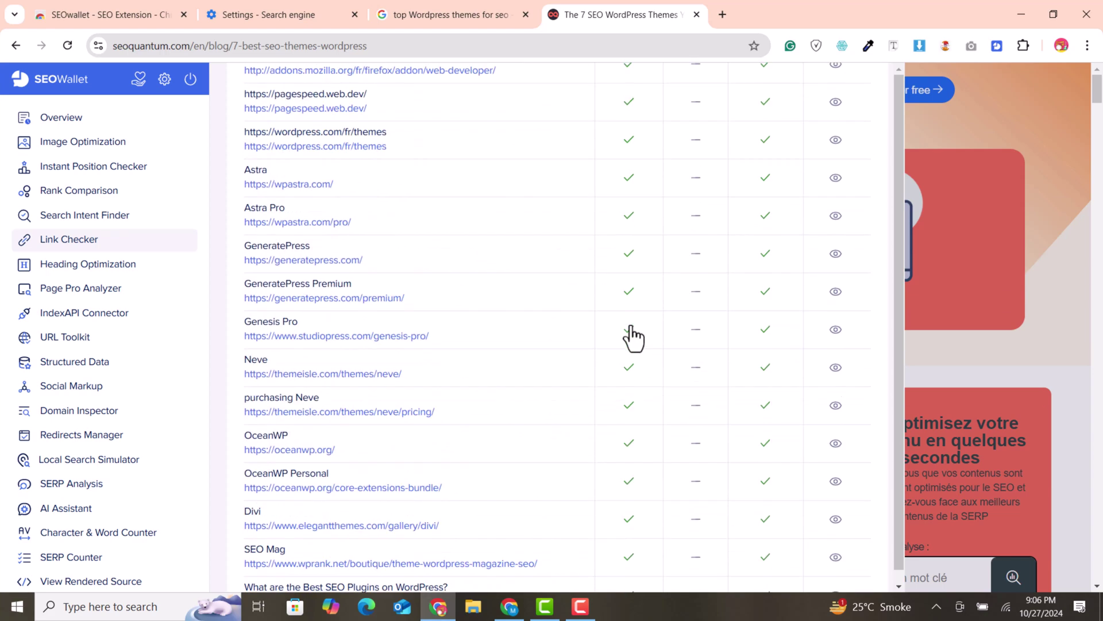
pyautogui.scroll(10, 634, 337)
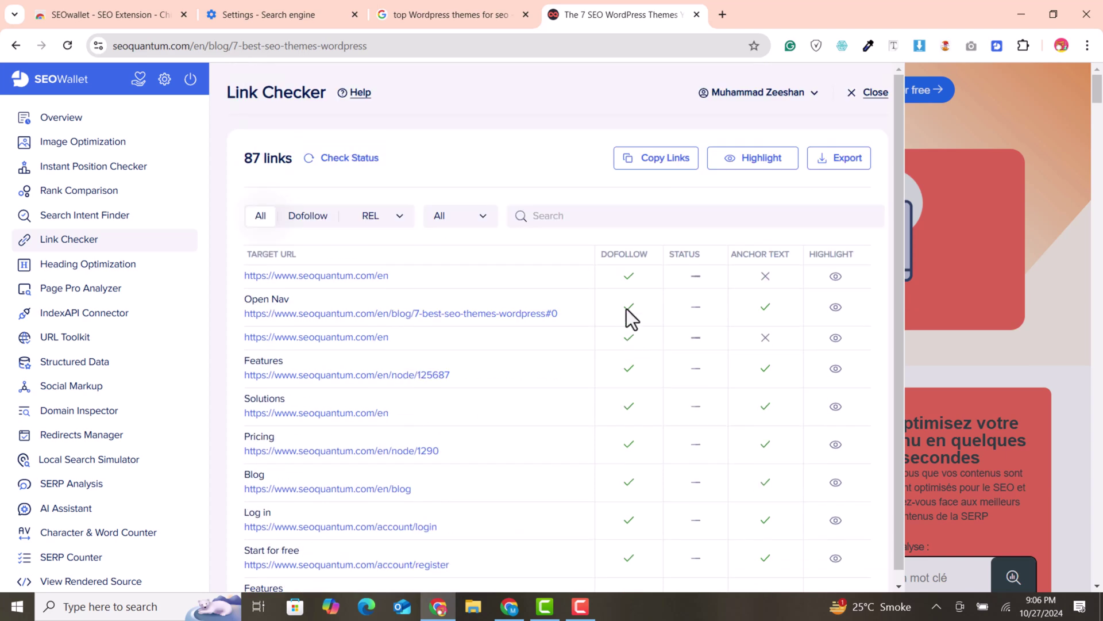
pyautogui.scroll(-3, 640, 359)
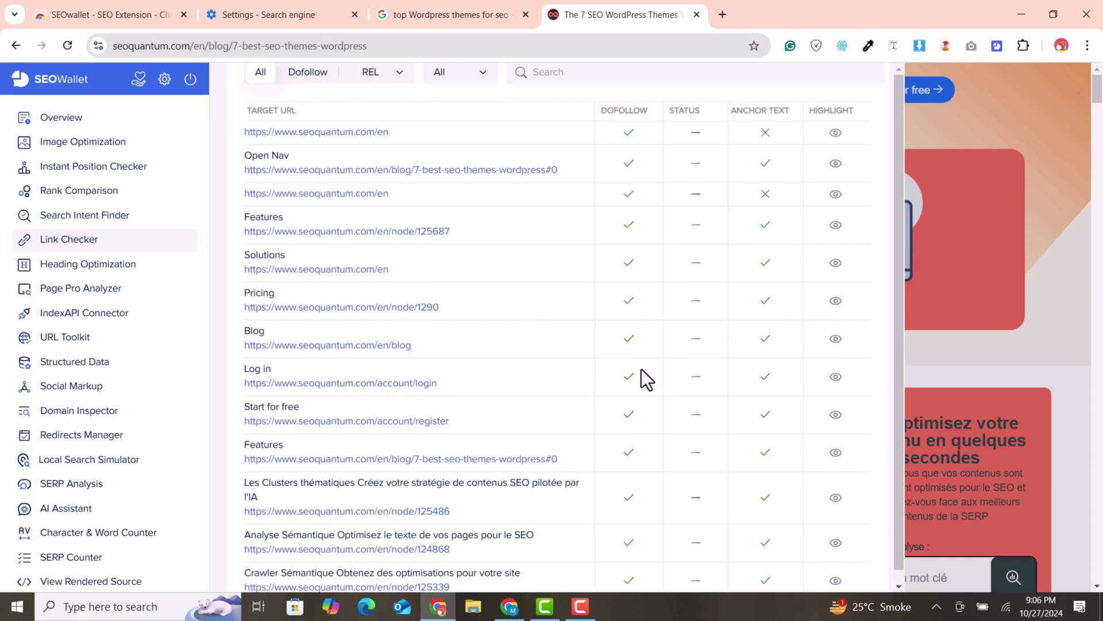
pyautogui.scroll(-13, 641, 369)
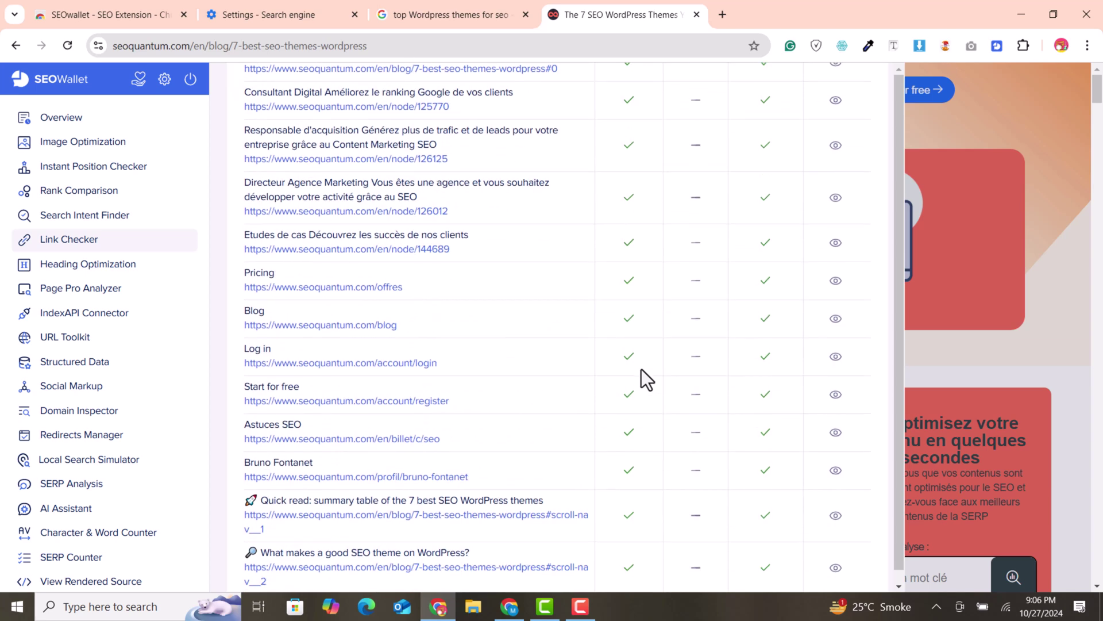
# Open Heading Optimization and copy the article's full heading outline from H1 to the last H2
pyautogui.click(131, 268)
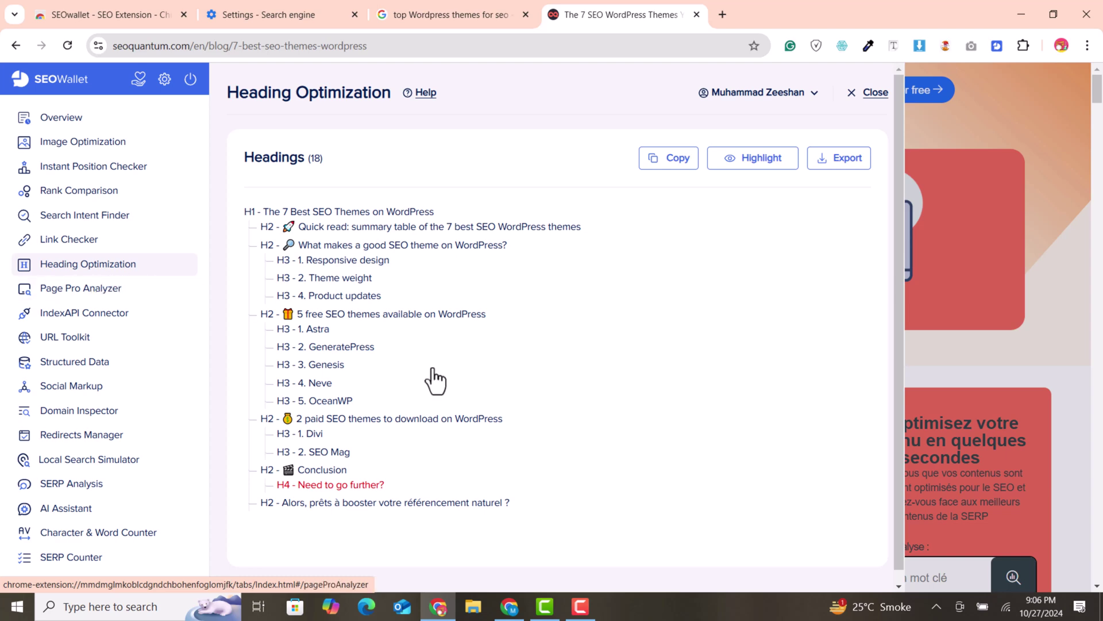
pyautogui.scroll(-1, 184, 267)
pyautogui.moveTo(229, 209); pyautogui.dragTo(517, 522)
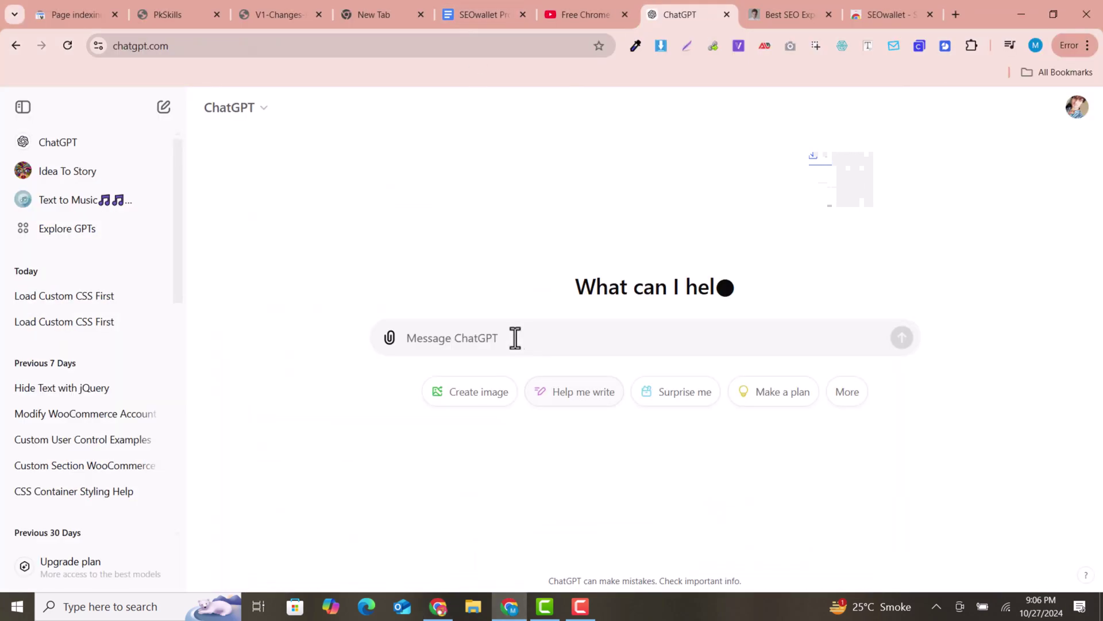
# Send the copied headings to ChatGPT with "These are the Outlines of Blog of my compitator, Write a top NICHE blog in the same Formate."
pyautogui.hotkey('ctrl', 'v')
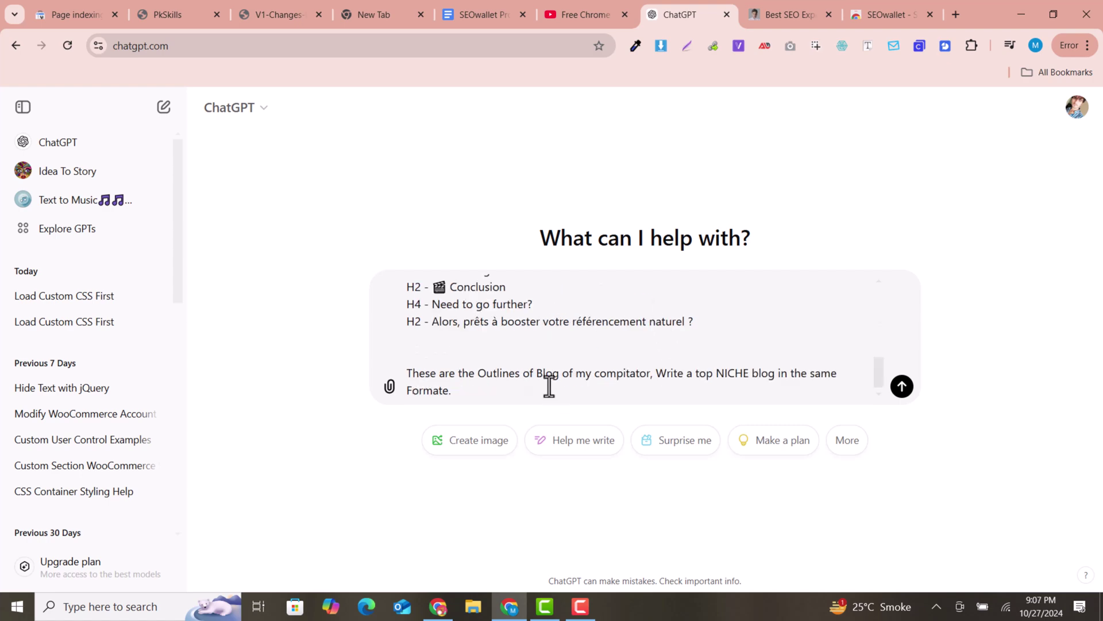
pyautogui.scroll(7, 557, 375)
pyautogui.scroll(-7, 470, 323)
pyautogui.scroll(4, 517, 316)
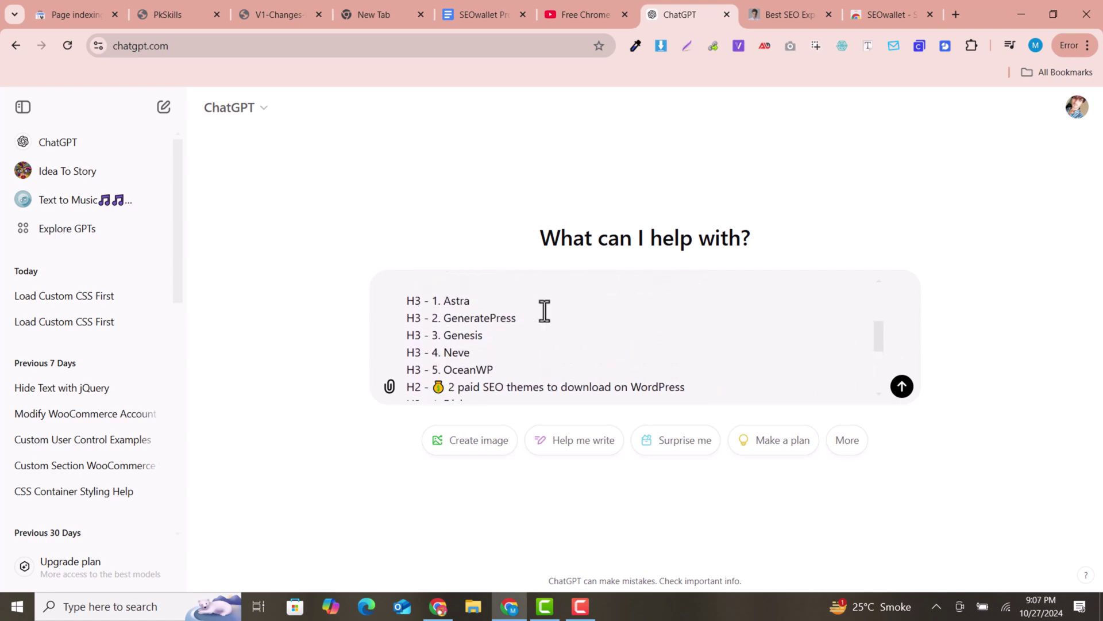
pyautogui.write('.')
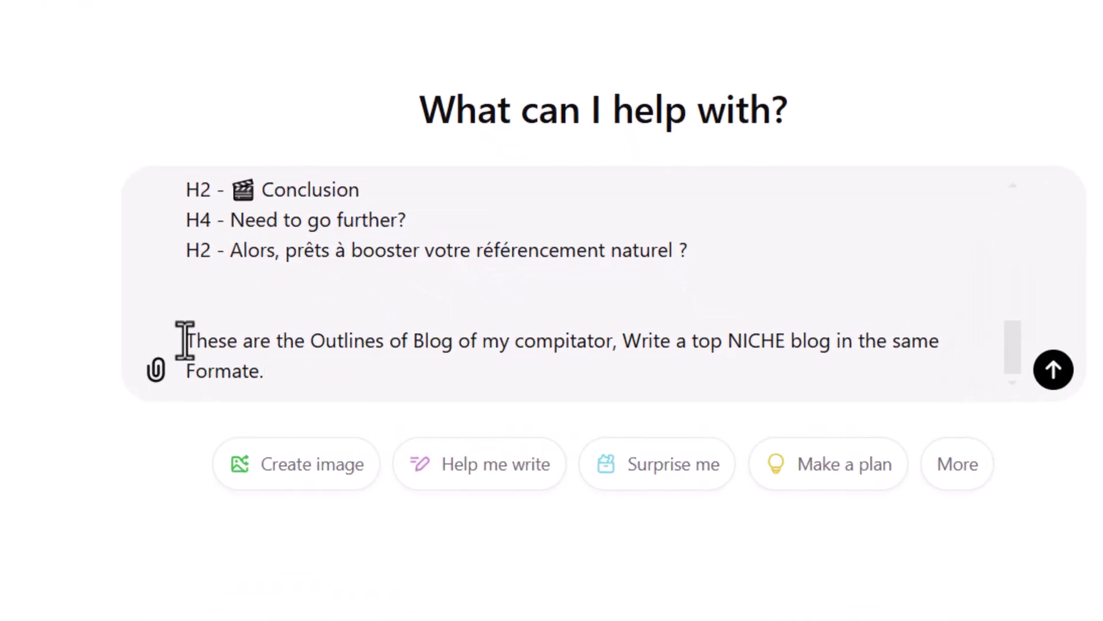
pyautogui.moveTo(186, 341); pyautogui.dragTo(634, 359)
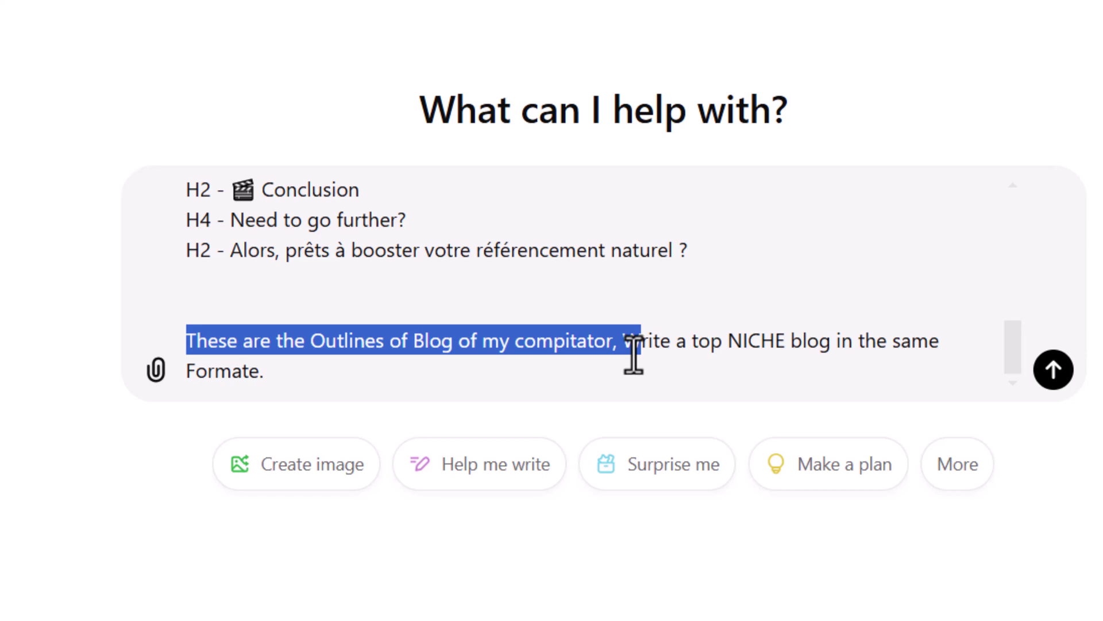
pyautogui.click(367, 362)
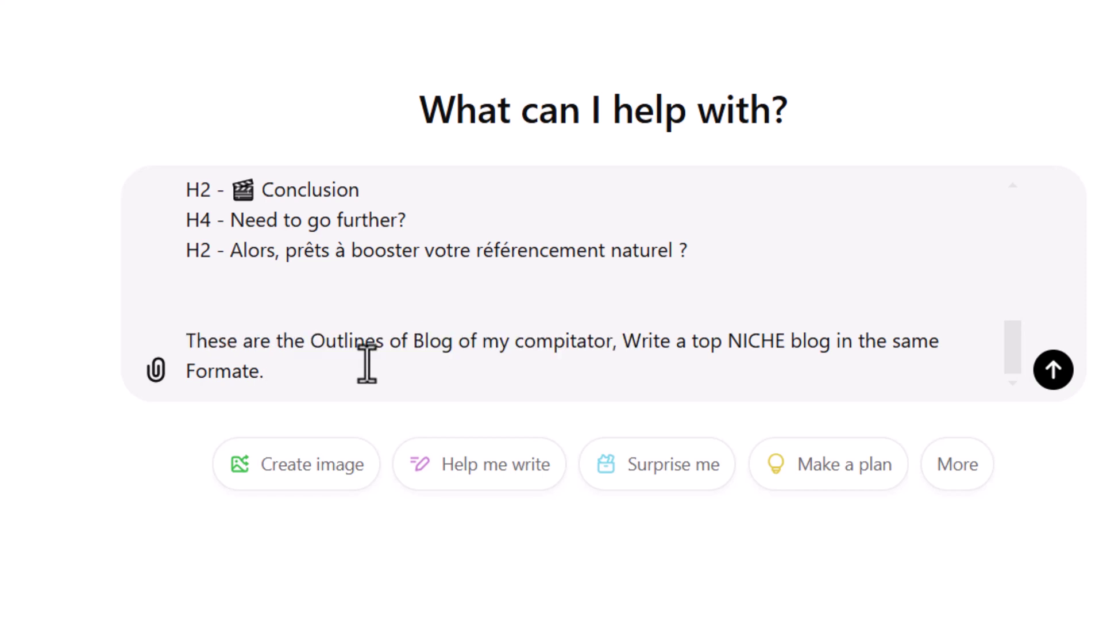
pyautogui.press('Return')
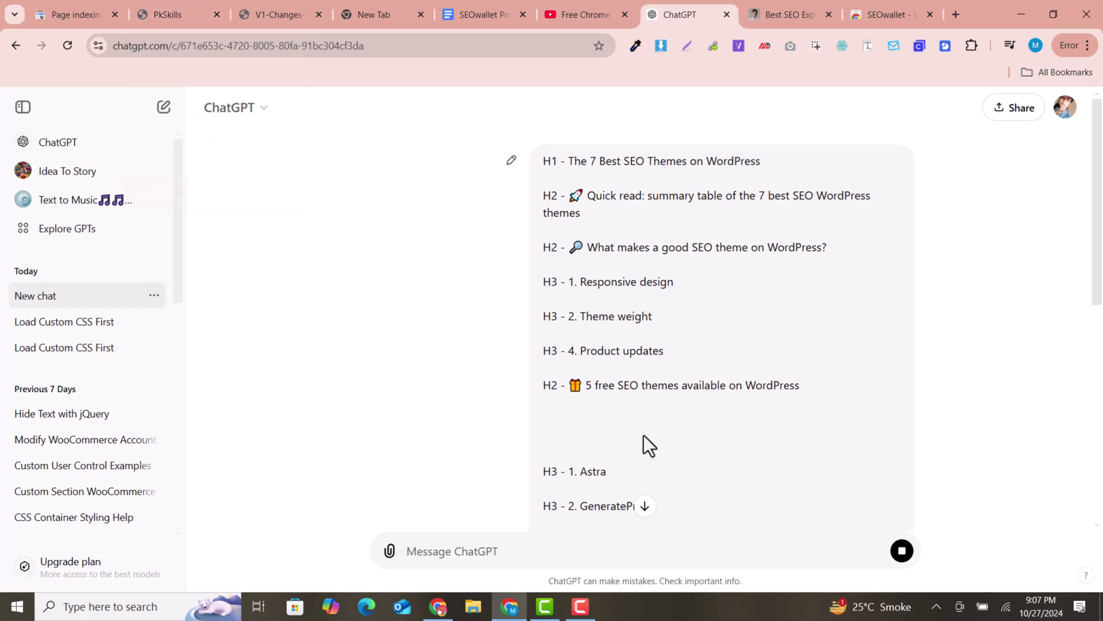
# Read through the blog outline that ChatGPT generates from the competitor's headings
pyautogui.scroll(-5, 644, 437)
pyautogui.scroll(-4, 623, 428)
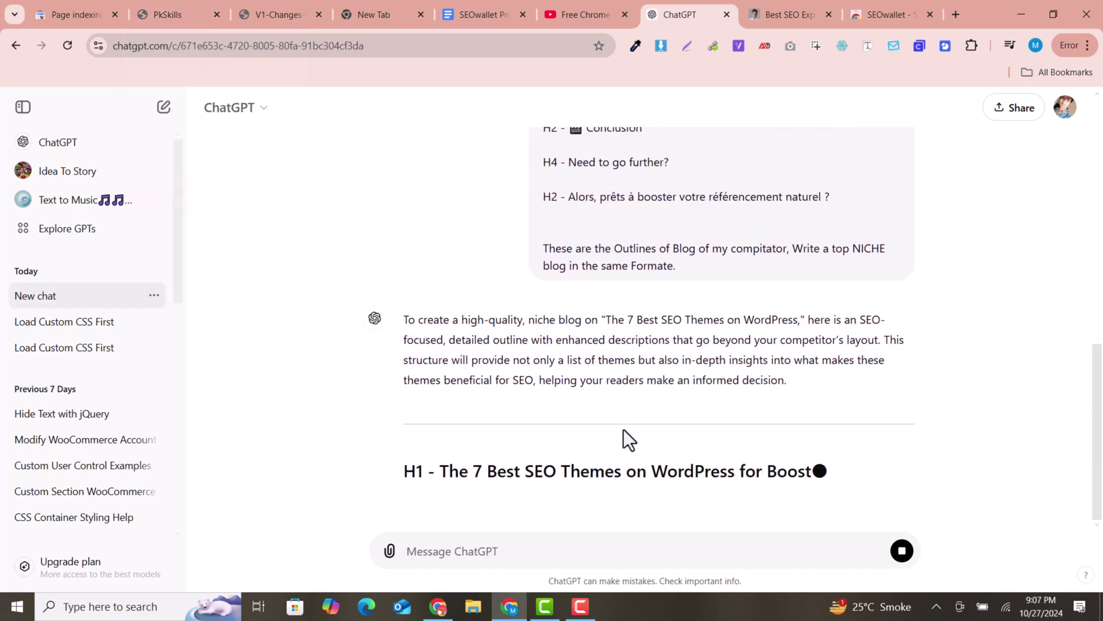
pyautogui.scroll(-1, 623, 429)
pyautogui.scroll(-2, 623, 429)
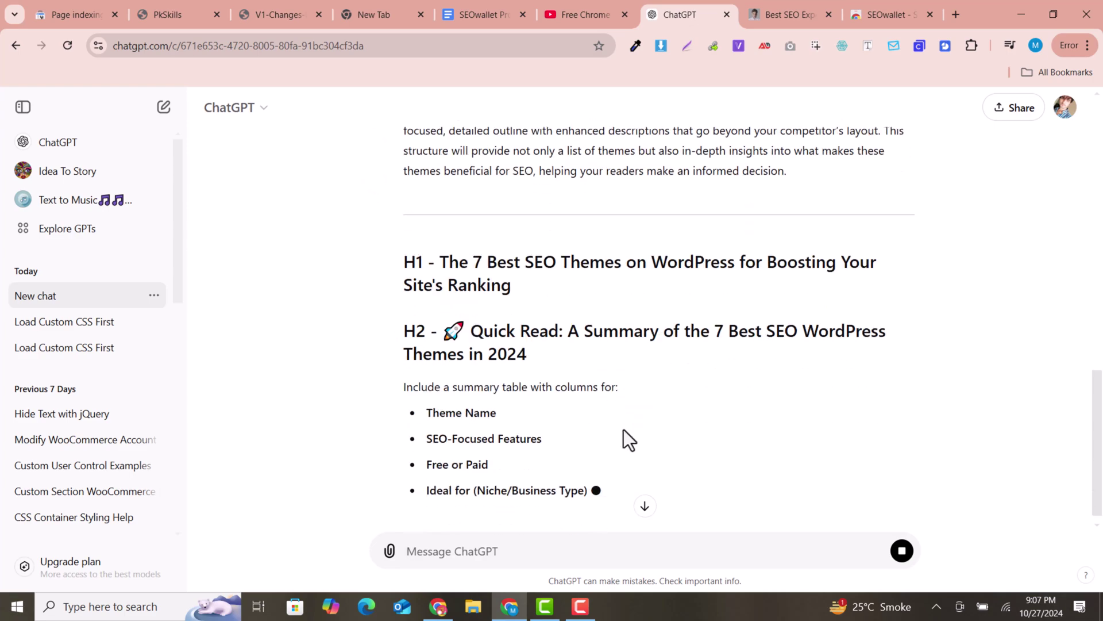
pyautogui.scroll(-2, 623, 429)
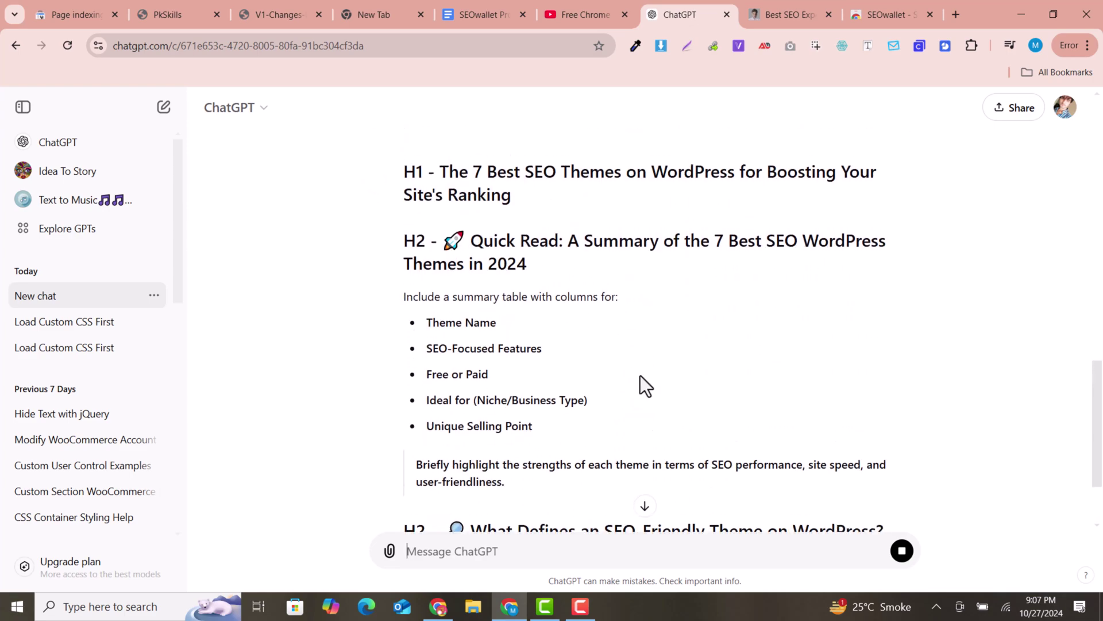
pyautogui.scroll(-2, 640, 376)
pyautogui.scroll(-1, 581, 353)
pyautogui.scroll(5, 571, 357)
pyautogui.scroll(-7, 567, 350)
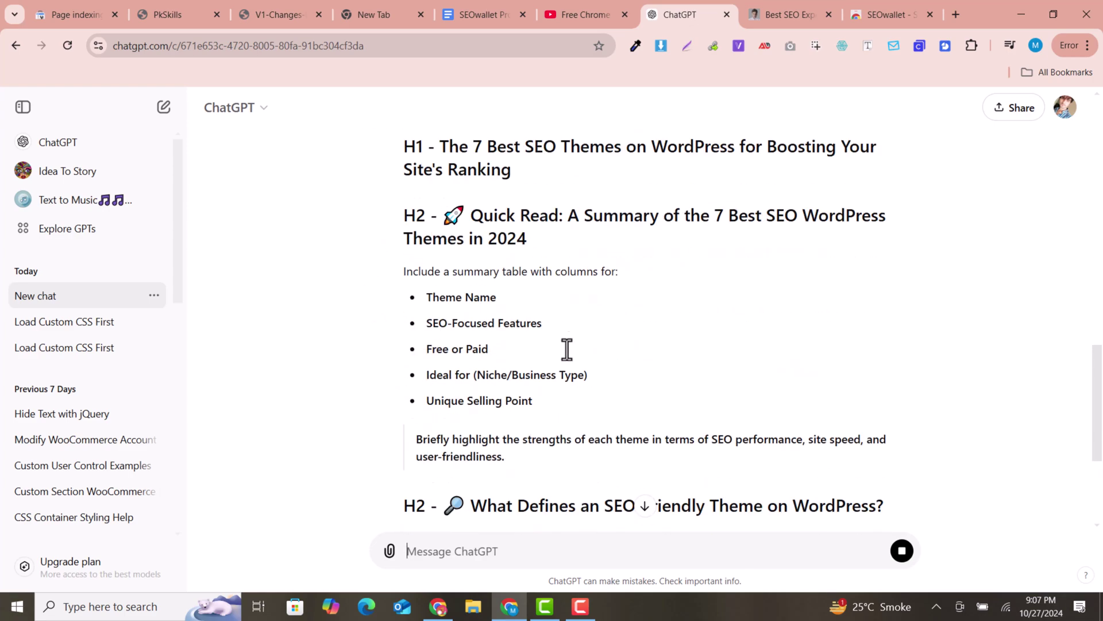
# Mark the competitor's headings in the sent prompt for comparison and return to the SEOwallet heading list
pyautogui.scroll(15, 699, 373)
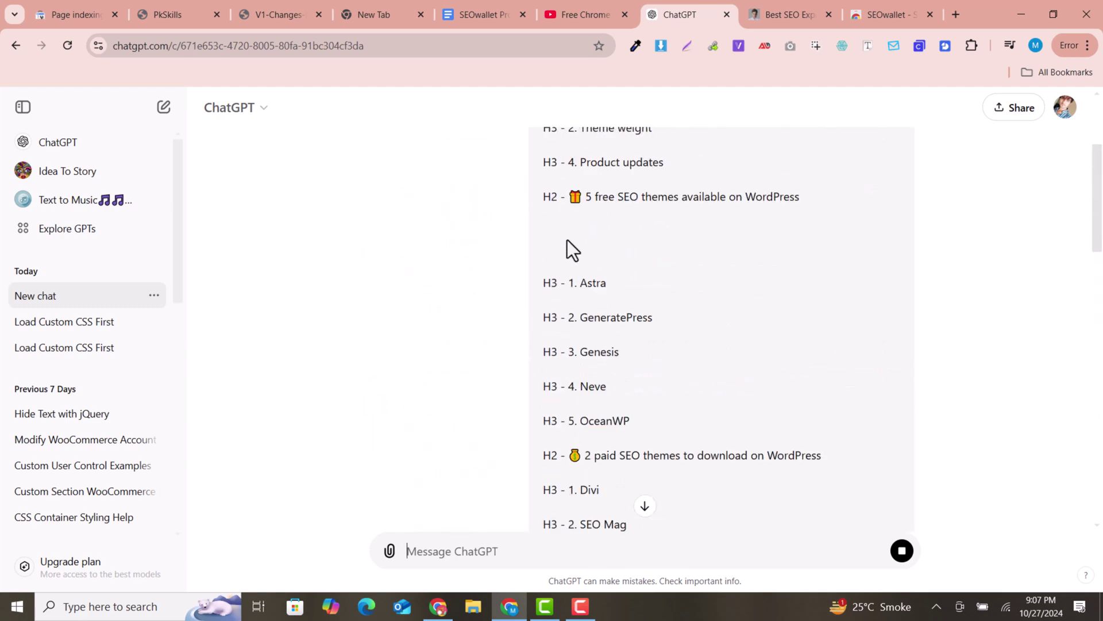
pyautogui.moveTo(555, 191); pyautogui.dragTo(685, 418)
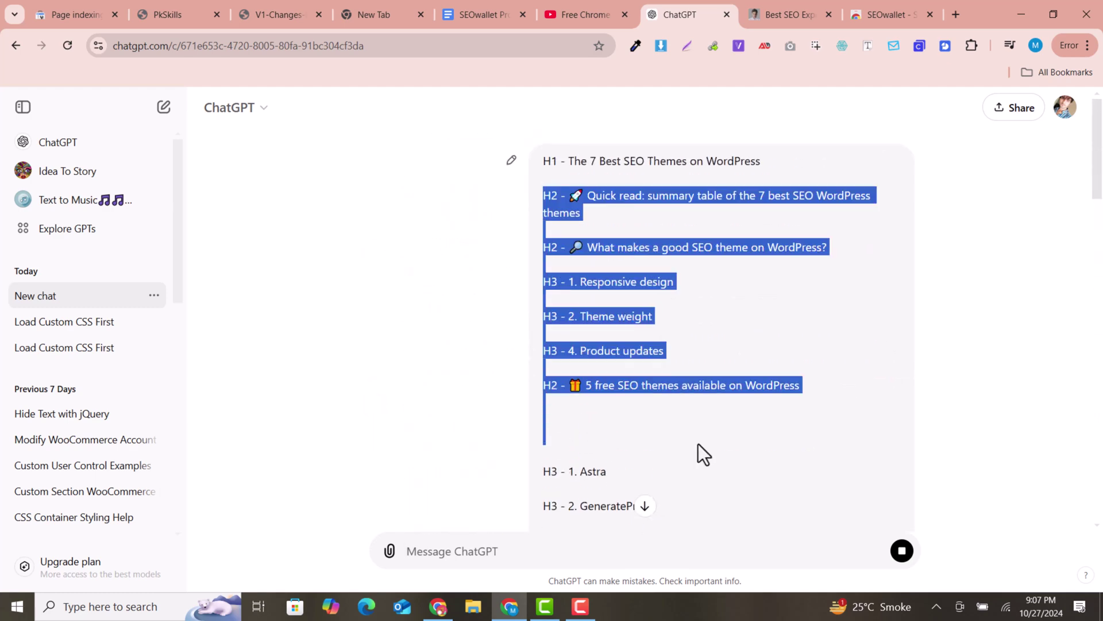
pyautogui.moveTo(793, 389); pyautogui.dragTo(756, 261)
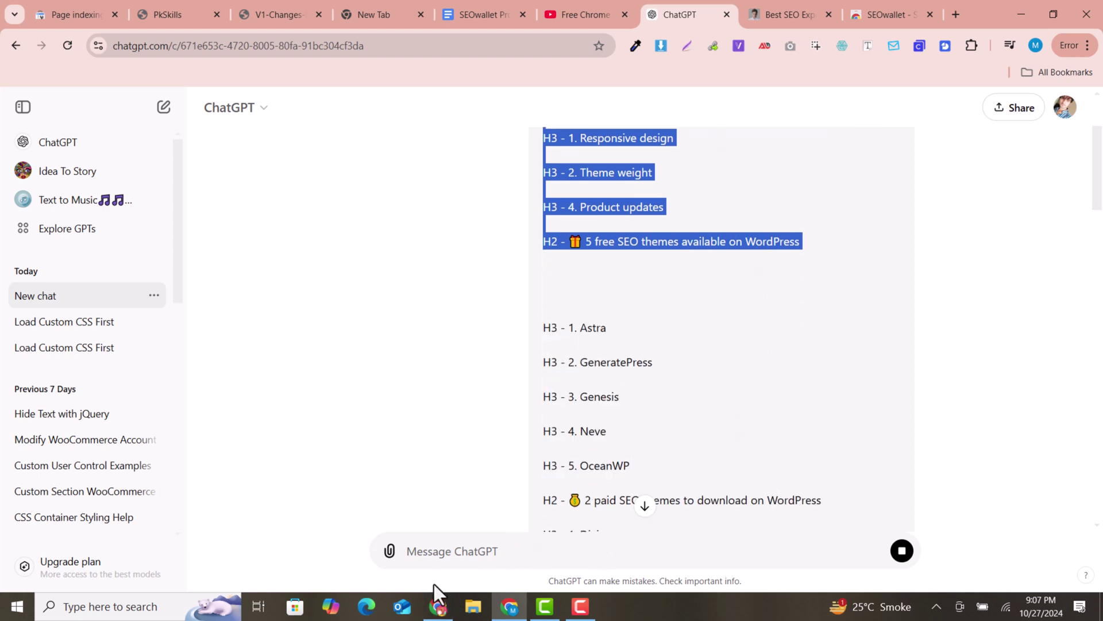
pyautogui.click(436, 603)
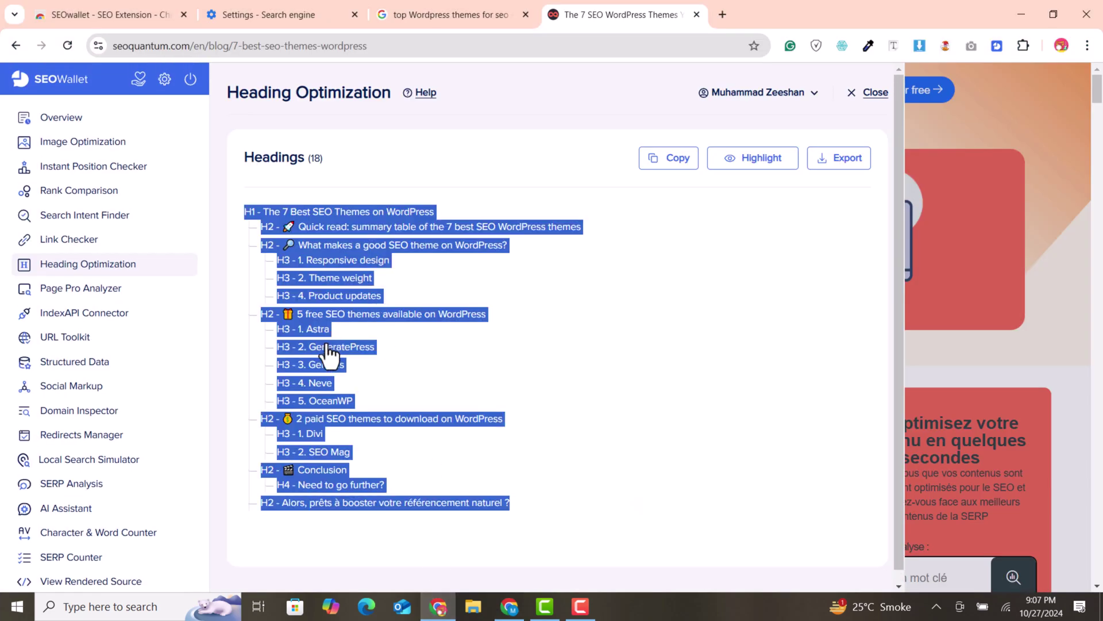
pyautogui.click(500, 150)
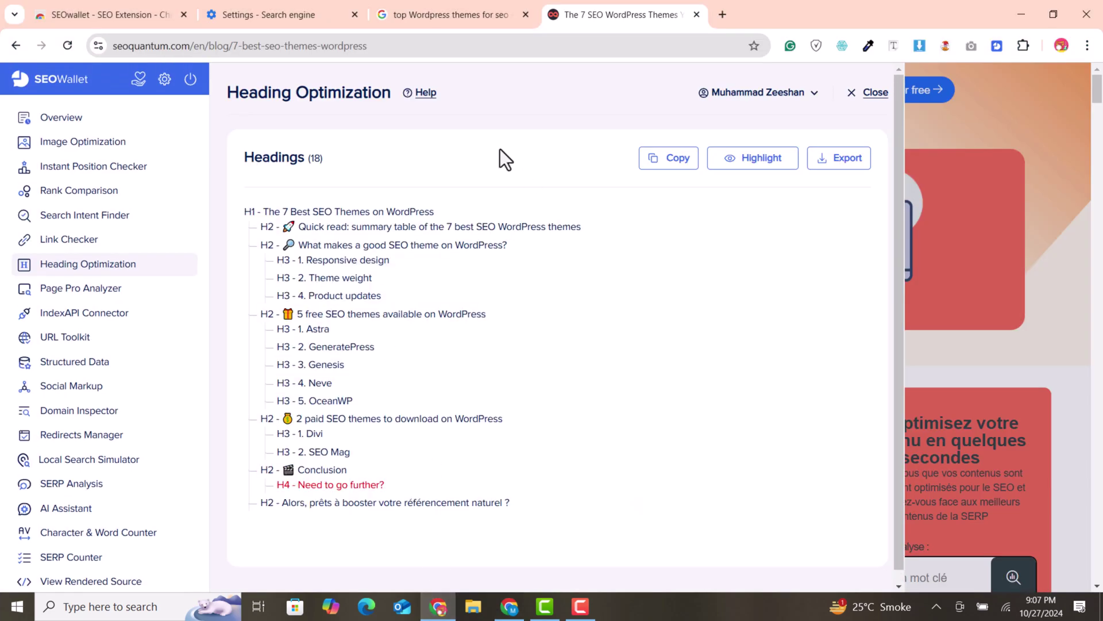
# Run a Page Pro Analyzer audit on the article's URL with the optional checks left off
pyautogui.click(83, 292)
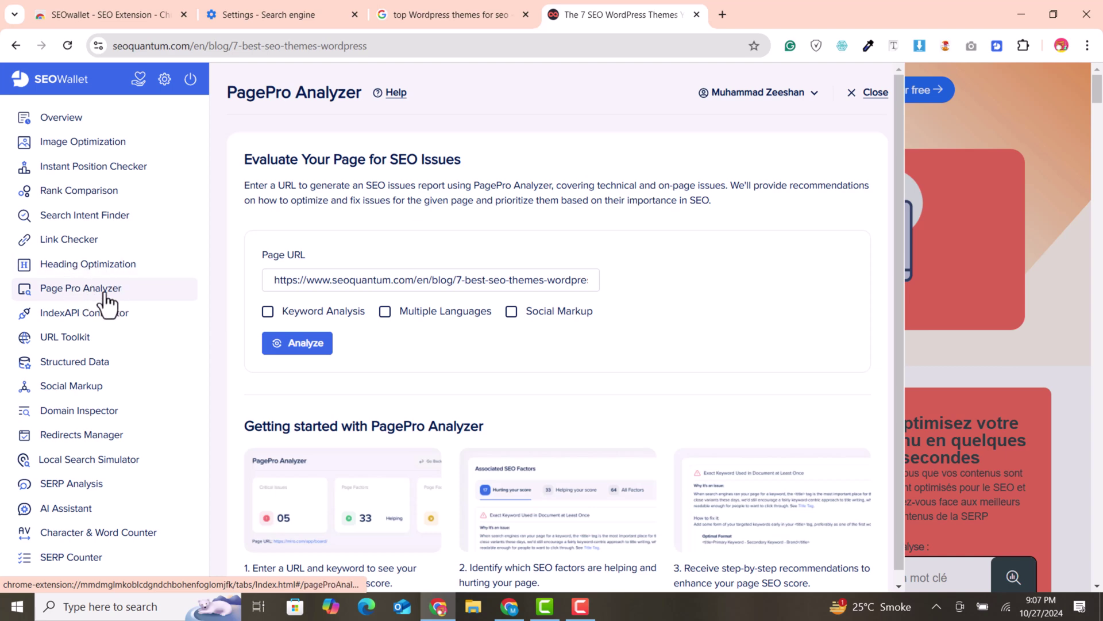
pyautogui.scroll(-4, 588, 365)
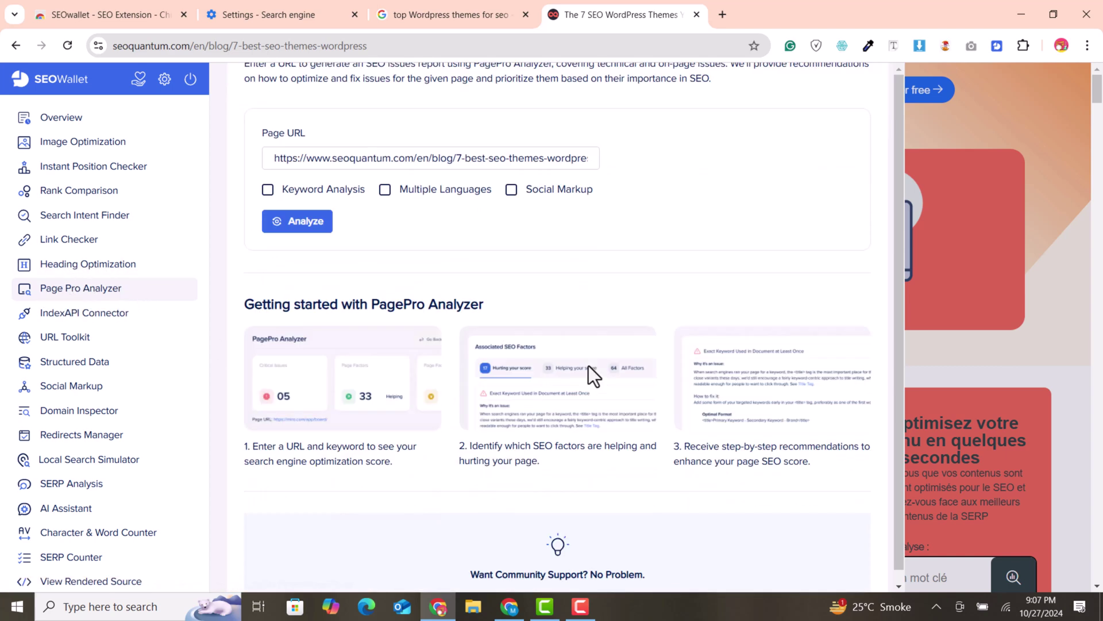
pyautogui.scroll(4, 304, 339)
pyautogui.click(298, 343)
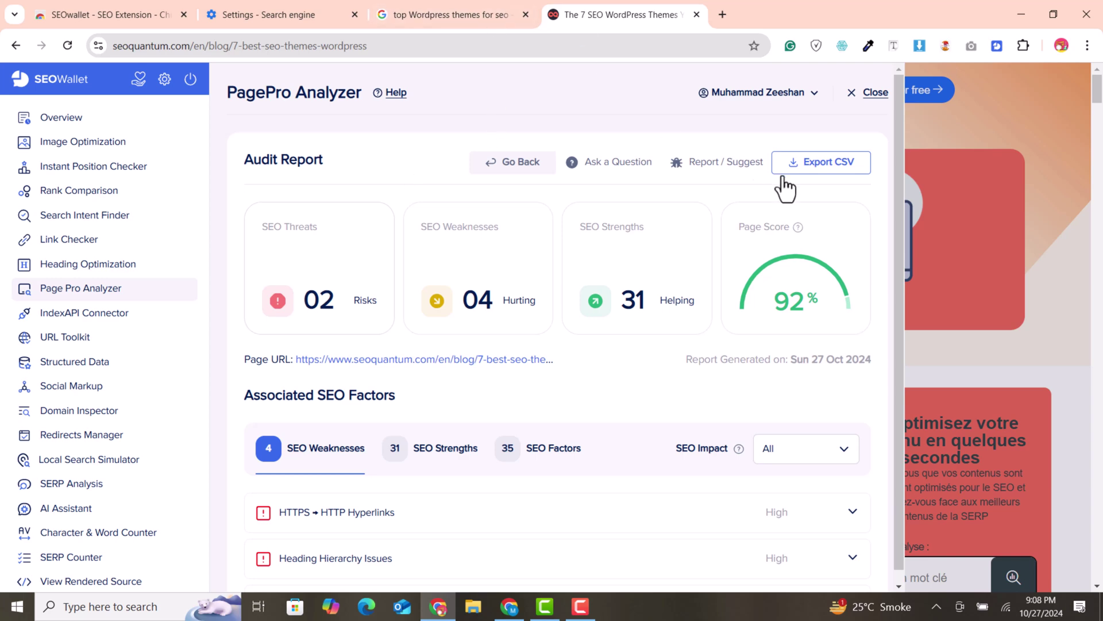
# Review the audit's page score and read the details of the HTTPS → HTTP Hyperlinks weakness
pyautogui.moveTo(734, 232); pyautogui.dragTo(796, 296)
pyautogui.scroll(-2, 576, 368)
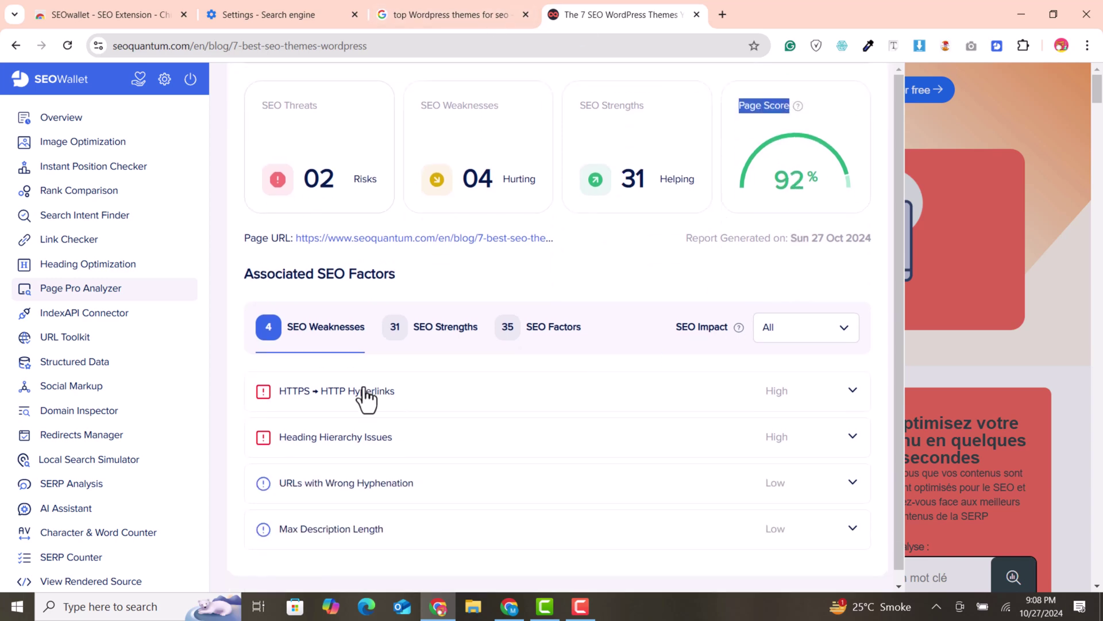
pyautogui.scroll(-1, 333, 388)
pyautogui.click(849, 396)
pyautogui.scroll(-4, 646, 365)
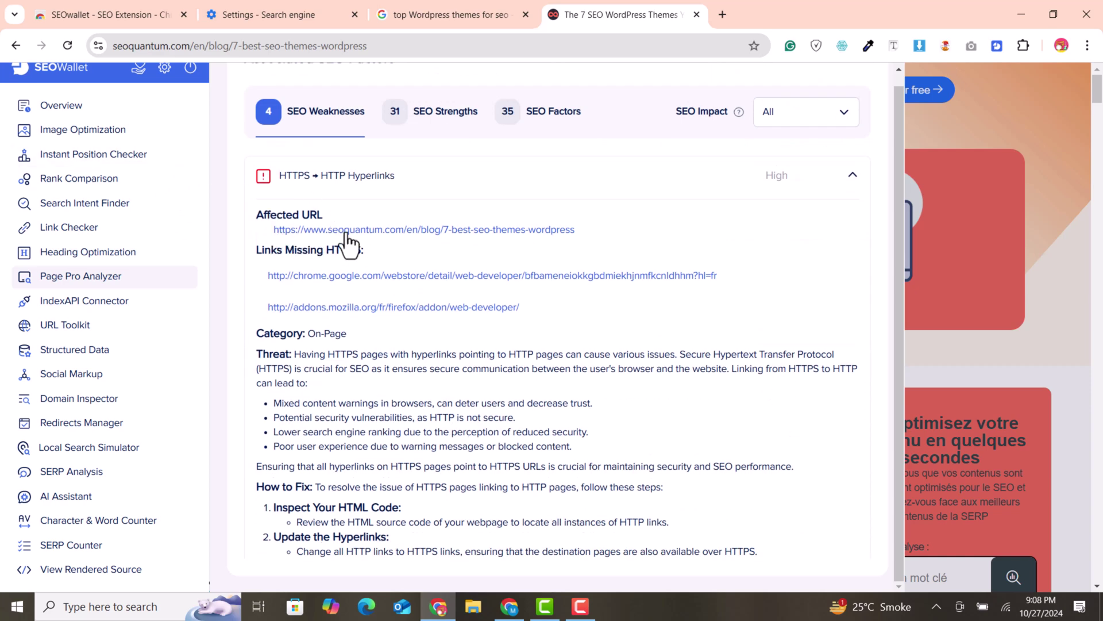
# Expand the Heading Hierarchy Issues weakness, read its threat and fix instructions, and collapse the HTTPS → HTTP Hyperlinks entry
pyautogui.scroll(-5, 405, 341)
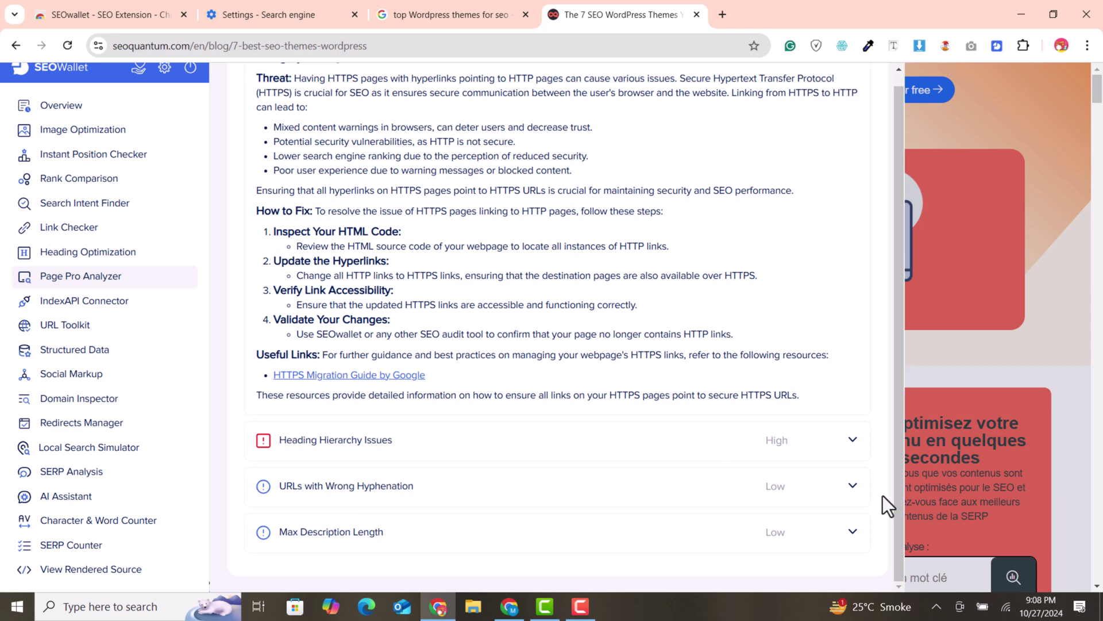
pyautogui.click(847, 446)
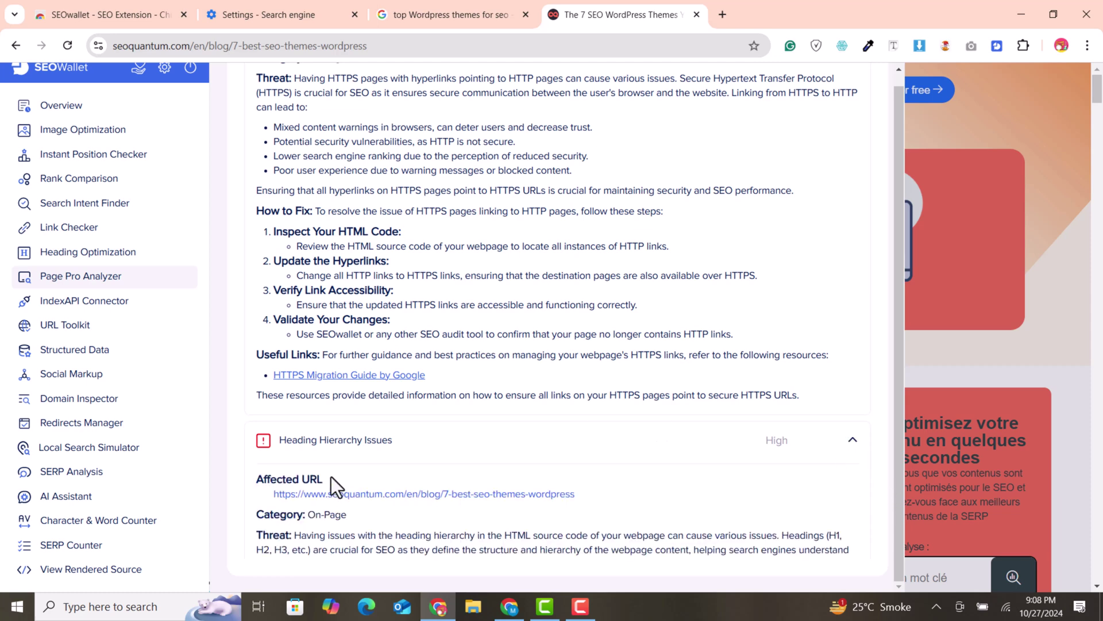
pyautogui.scroll(-2, 294, 450)
pyautogui.scroll(-3, 295, 453)
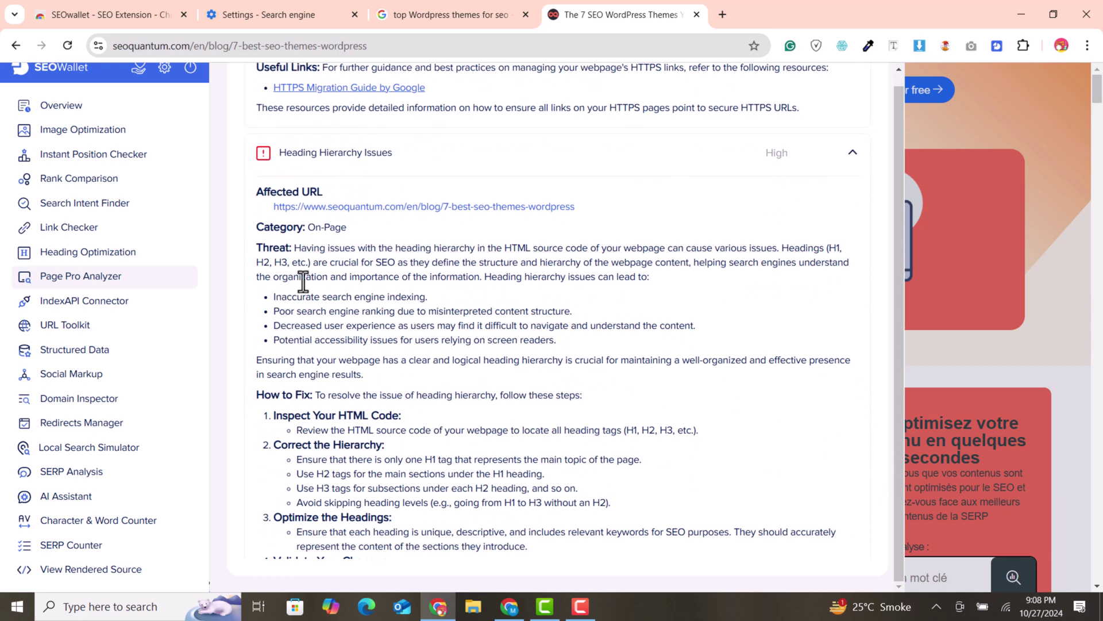
pyautogui.scroll(-5, 393, 391)
pyautogui.scroll(4, 393, 390)
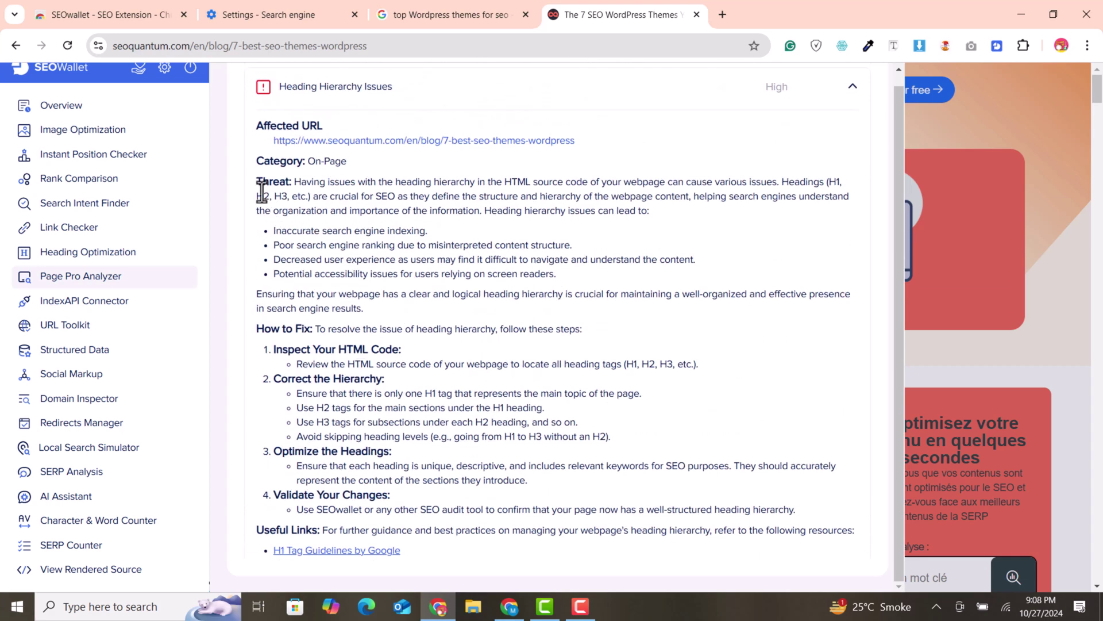
pyautogui.moveTo(253, 167); pyautogui.dragTo(772, 501)
pyautogui.click(580, 402)
pyautogui.scroll(-3, 583, 391)
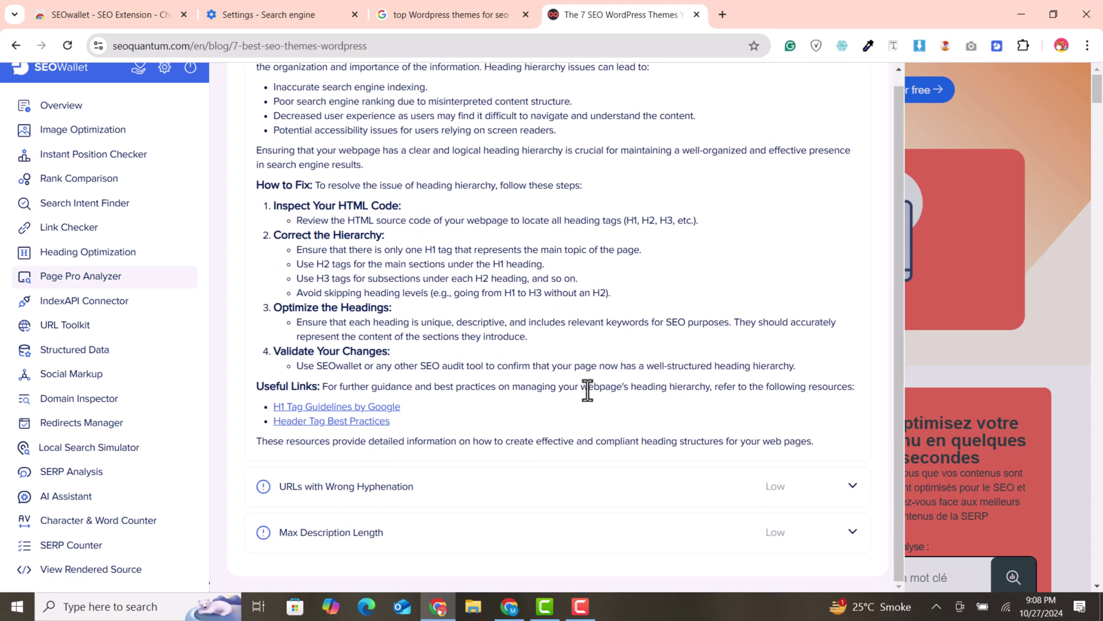
pyautogui.scroll(3, 582, 391)
pyautogui.scroll(-1, 459, 322)
pyautogui.scroll(-2, 459, 321)
pyautogui.scroll(15, 460, 322)
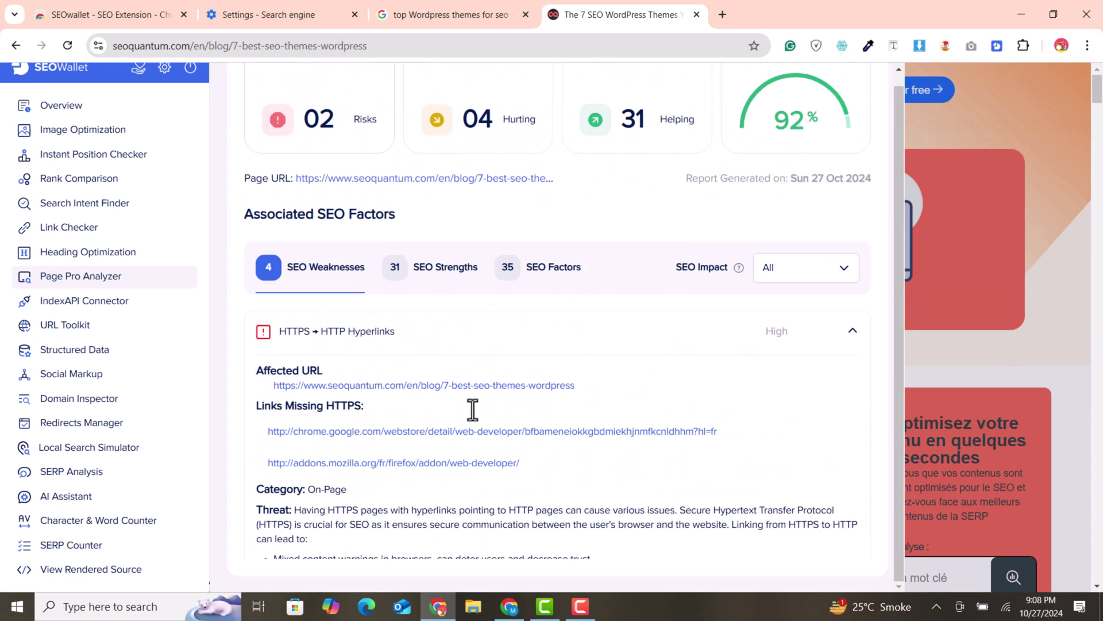
pyautogui.scroll(1, 473, 409)
pyautogui.click(851, 390)
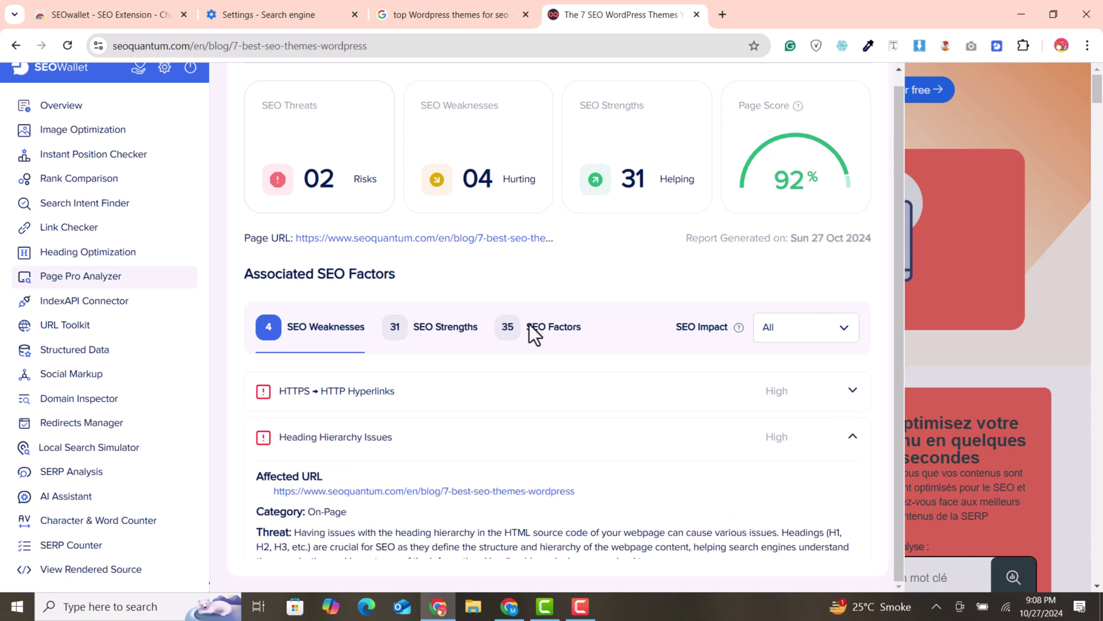
# Show the SEO Strengths of the audit and read the details of Multiple Title Tags and Multiple Description Tags
pyautogui.click(430, 343)
pyautogui.scroll(-3, 505, 390)
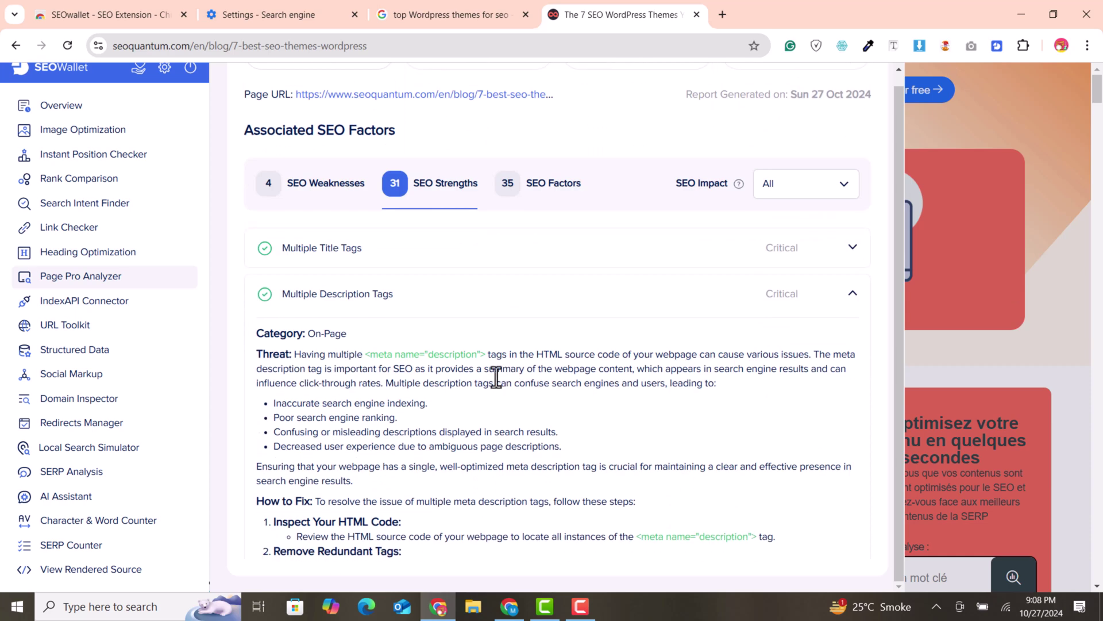
pyautogui.click(850, 249)
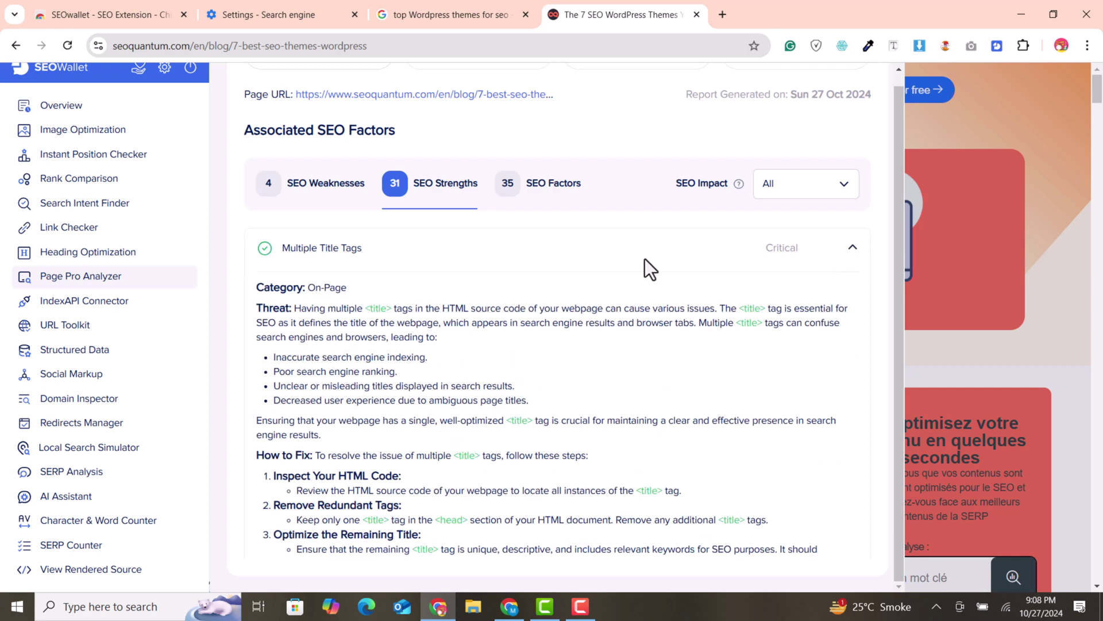
pyautogui.scroll(-1, 440, 401)
pyautogui.scroll(-6, 440, 401)
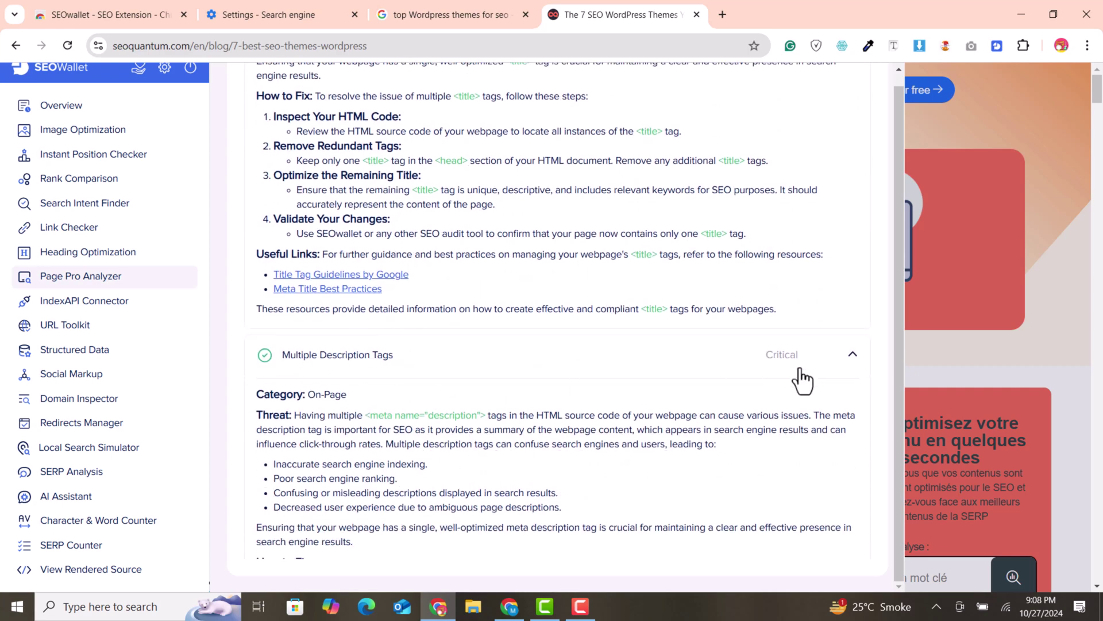
pyautogui.scroll(-3, 584, 405)
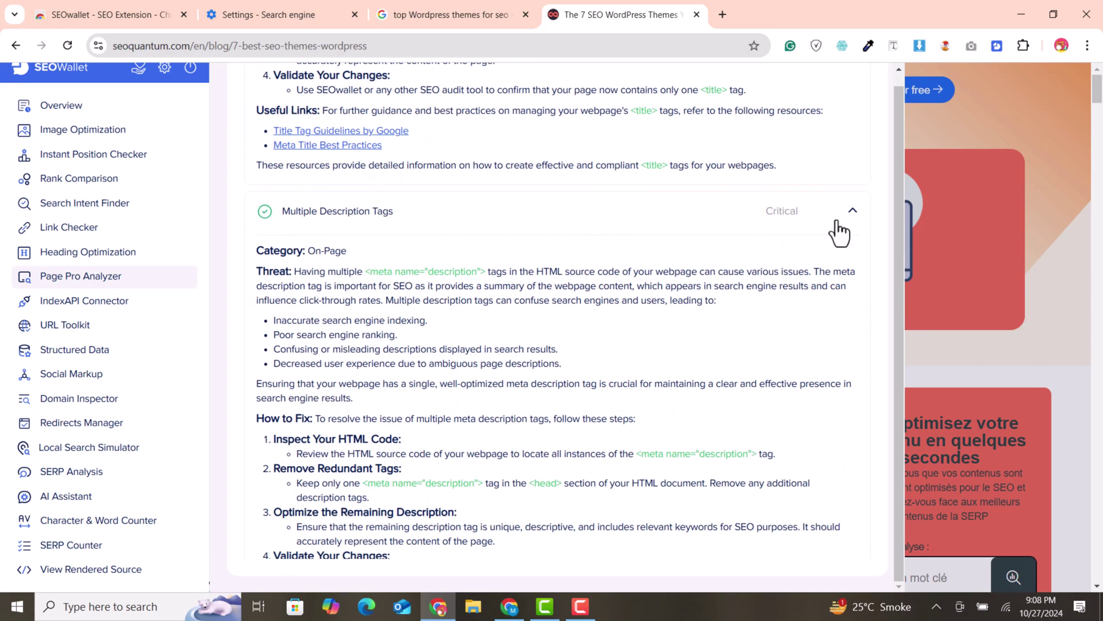
pyautogui.scroll(-8, 763, 340)
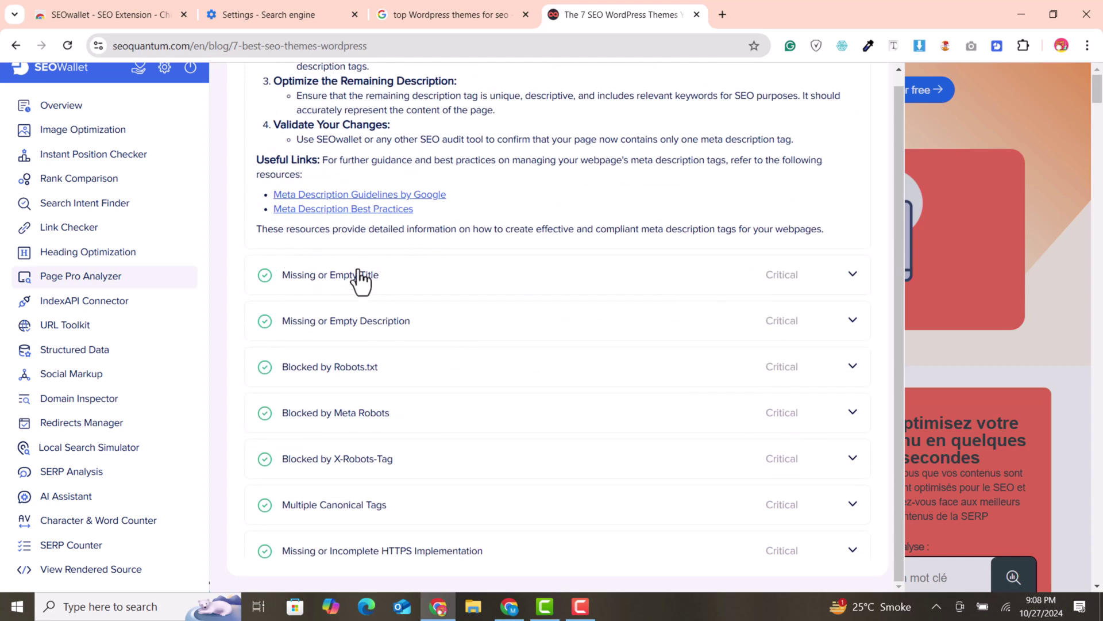
# Expand the Missing or Empty Title strength, read its details and look through the remaining passed checks
pyautogui.click(848, 290)
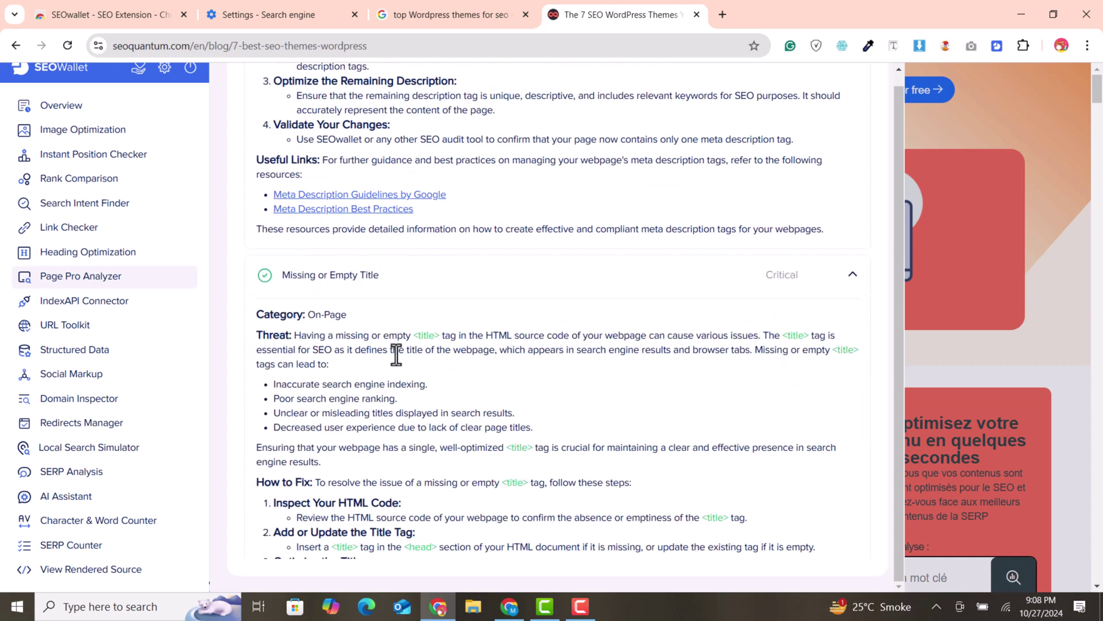
pyautogui.scroll(-5, 396, 356)
pyautogui.scroll(-1, 400, 367)
pyautogui.scroll(-20, 397, 359)
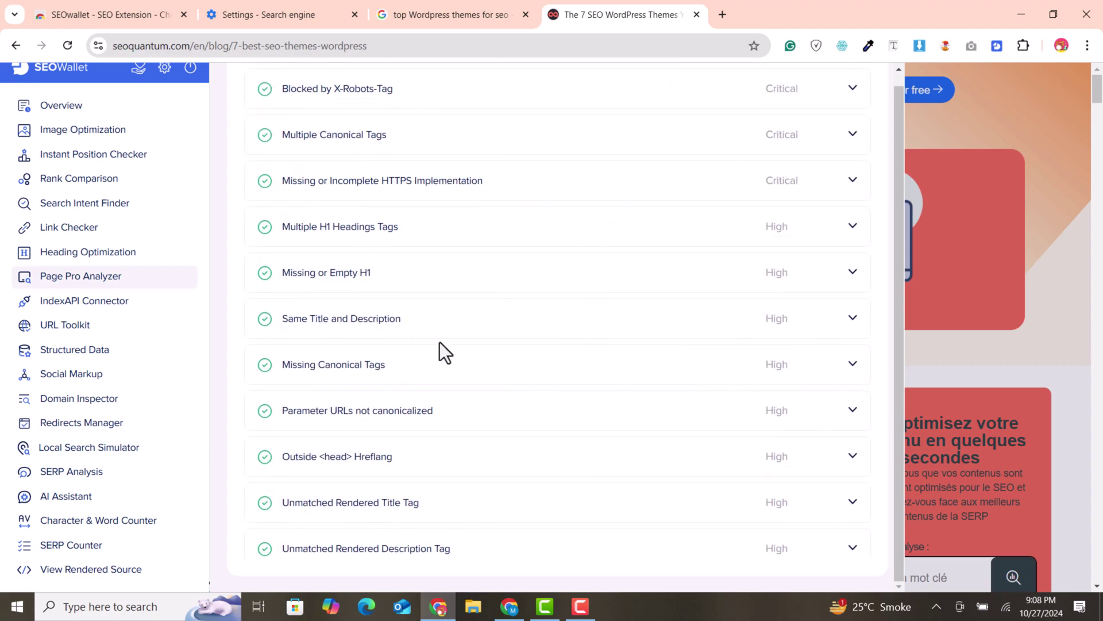
pyautogui.scroll(15, 647, 339)
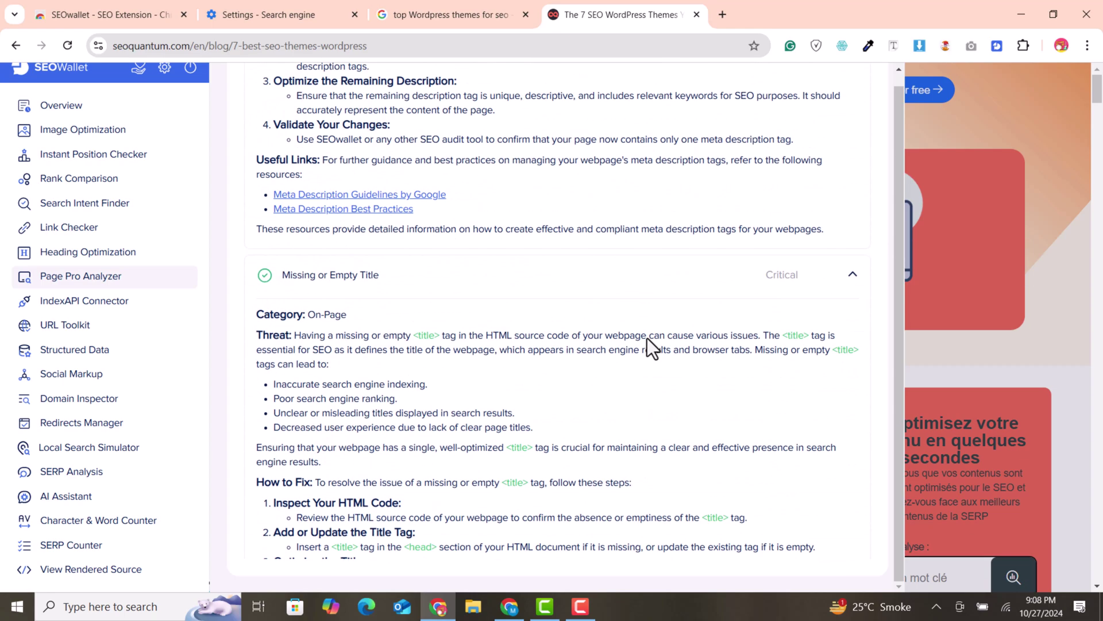
pyautogui.scroll(10, 646, 339)
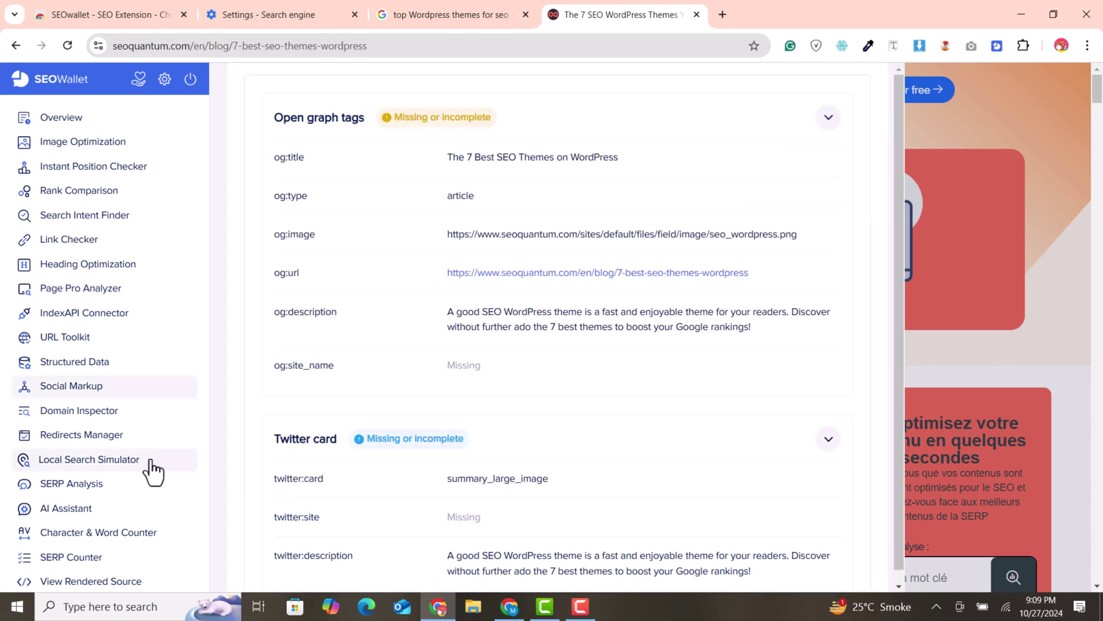
# Open the Domain Inspector and review the domain's creation date, expiry date, age, robots.txt and sitemap details
pyautogui.click(86, 412)
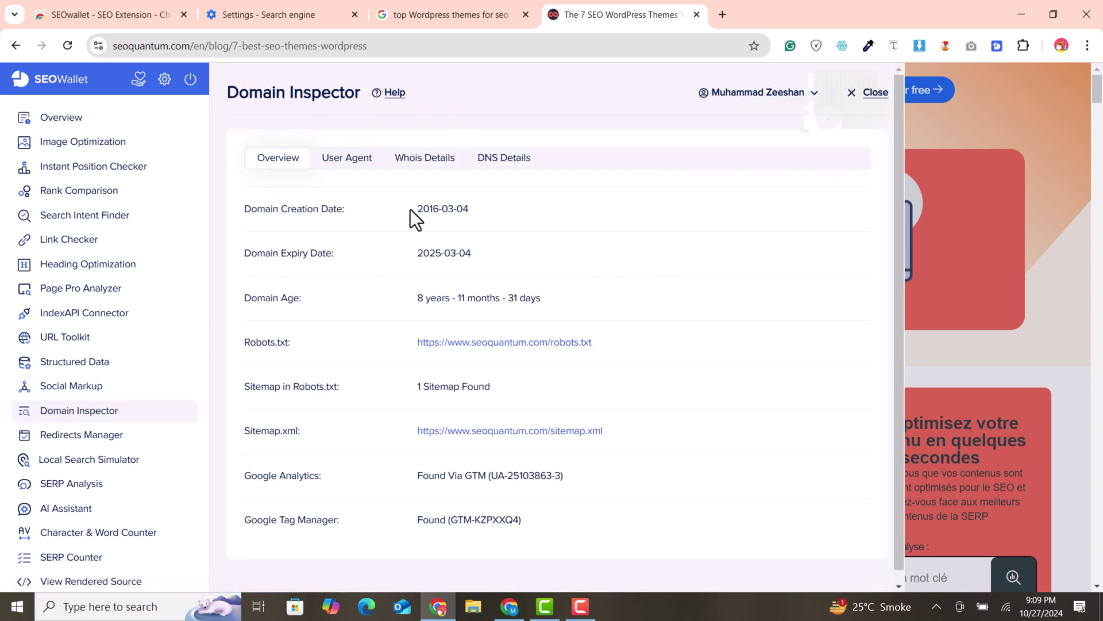
pyautogui.moveTo(410, 209); pyautogui.dragTo(470, 208)
pyautogui.moveTo(405, 257); pyautogui.dragTo(696, 306)
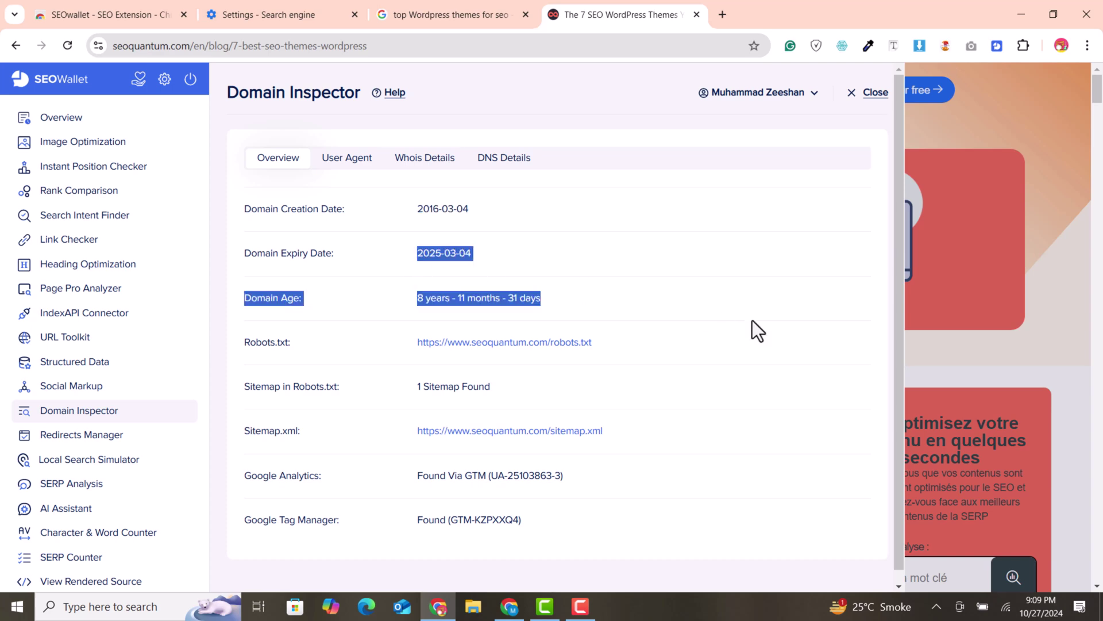
pyautogui.scroll(-3, 501, 336)
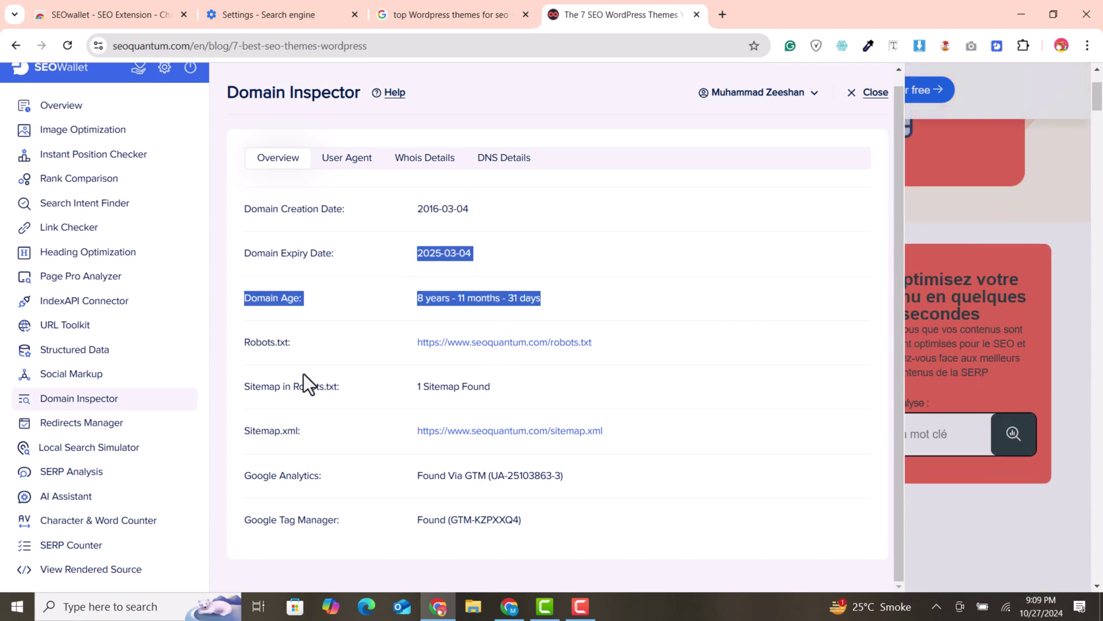
pyautogui.click(307, 355)
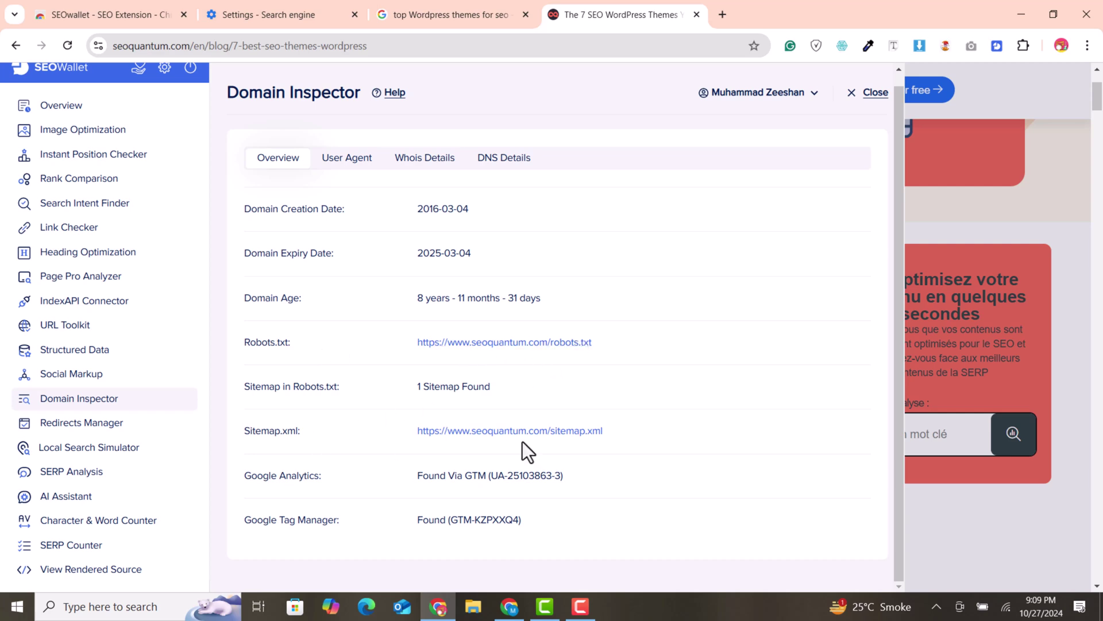
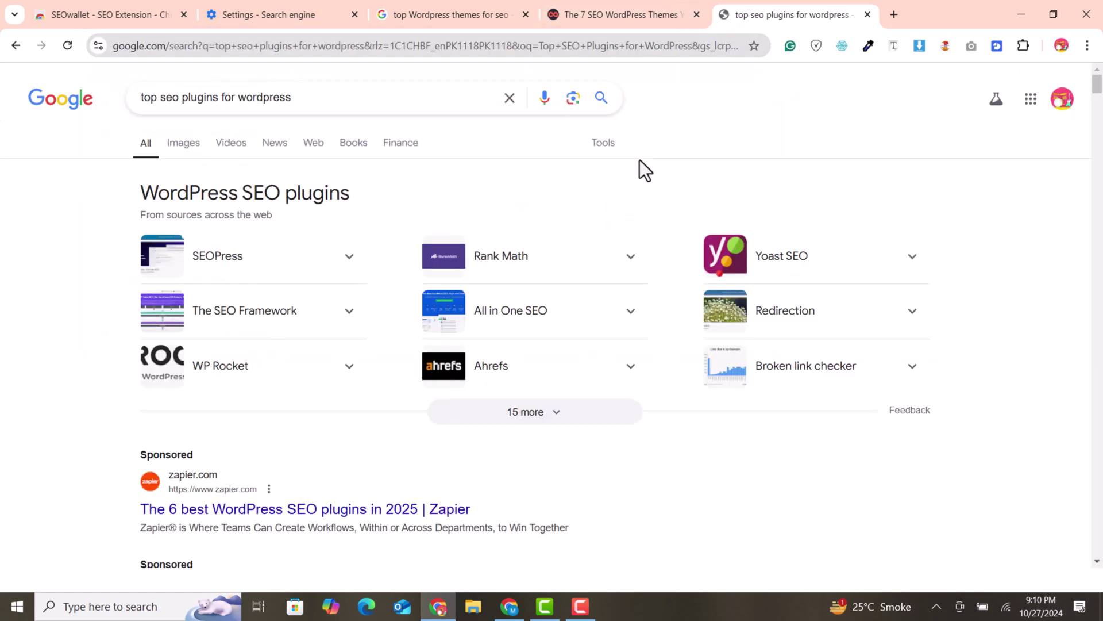
# Examine the URL, original title, description and headings that the extension shows under Zapier's WordPress SEO plugins search result
pyautogui.scroll(-2, 776, 195)
pyautogui.scroll(-10, 776, 190)
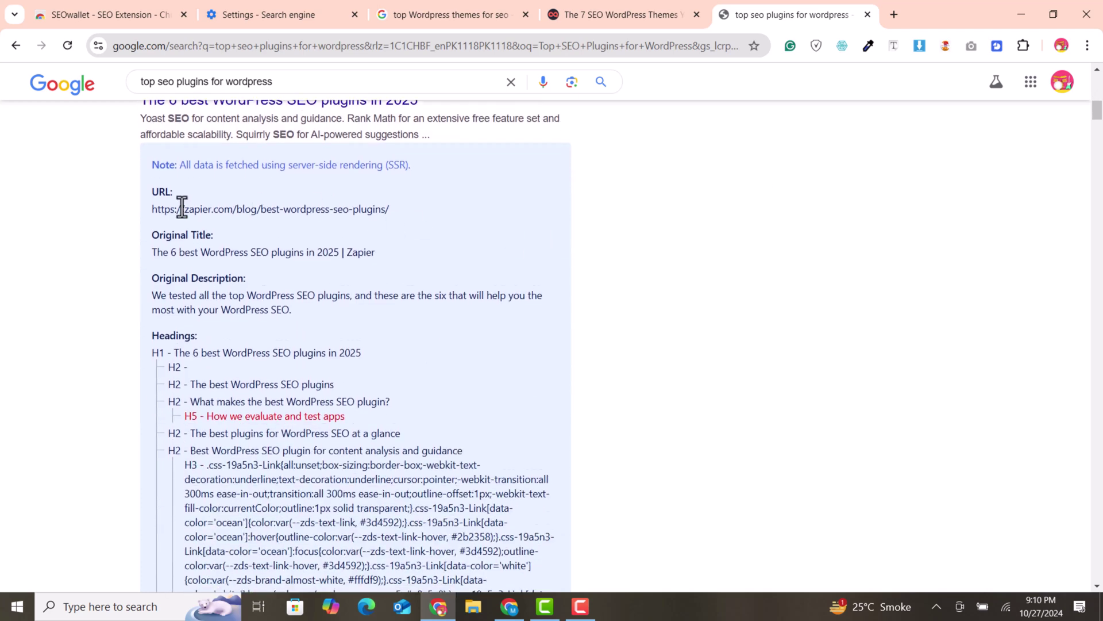
pyautogui.scroll(-3, 121, 220)
pyautogui.scroll(1, 249, 231)
pyautogui.scroll(-6, 249, 230)
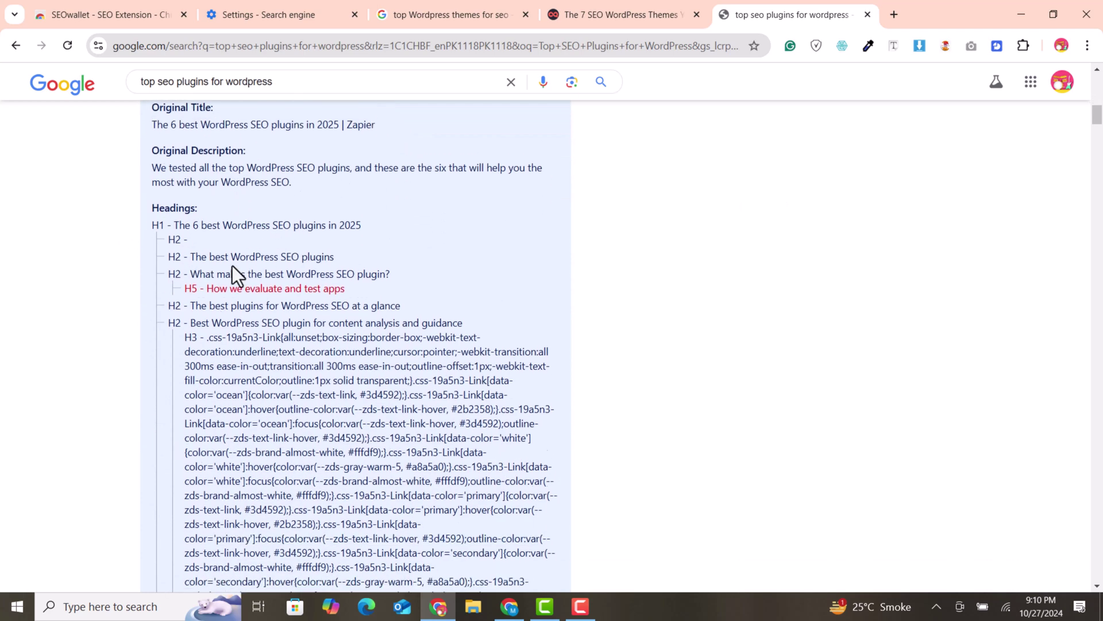
pyautogui.scroll(-20, 210, 321)
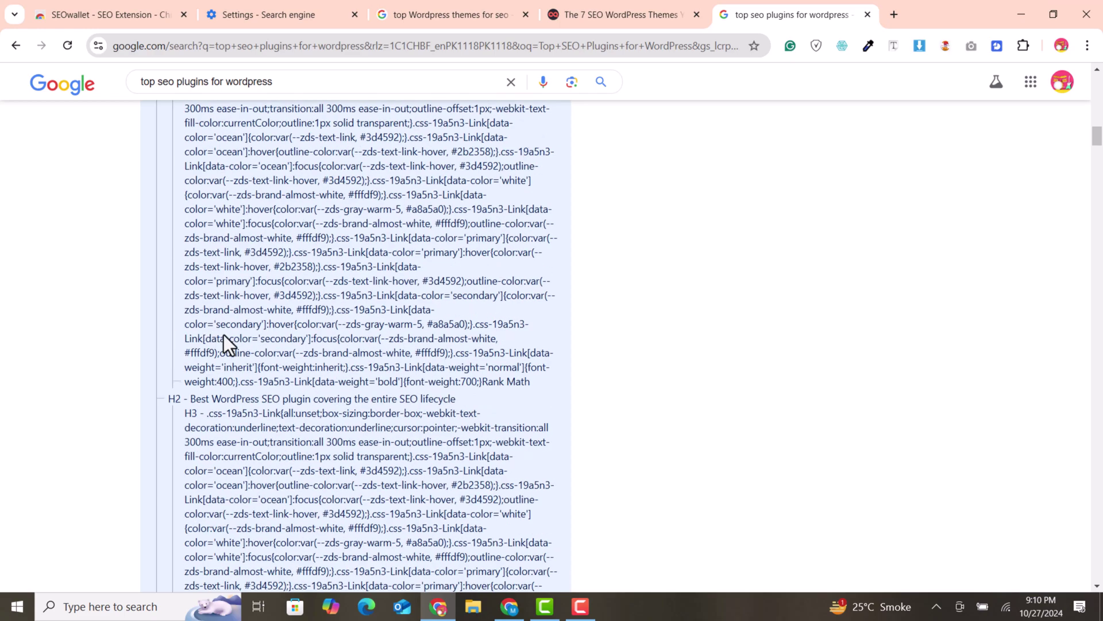
# Read through the Rank Math result's heading structure and mark the out-of-order H5 headings under "Rank Math is a Game-Changer!"
pyautogui.moveTo(1097, 173); pyautogui.dragTo(1098, 240)
pyautogui.scroll(-4, 193, 287)
pyautogui.scroll(-15, 163, 253)
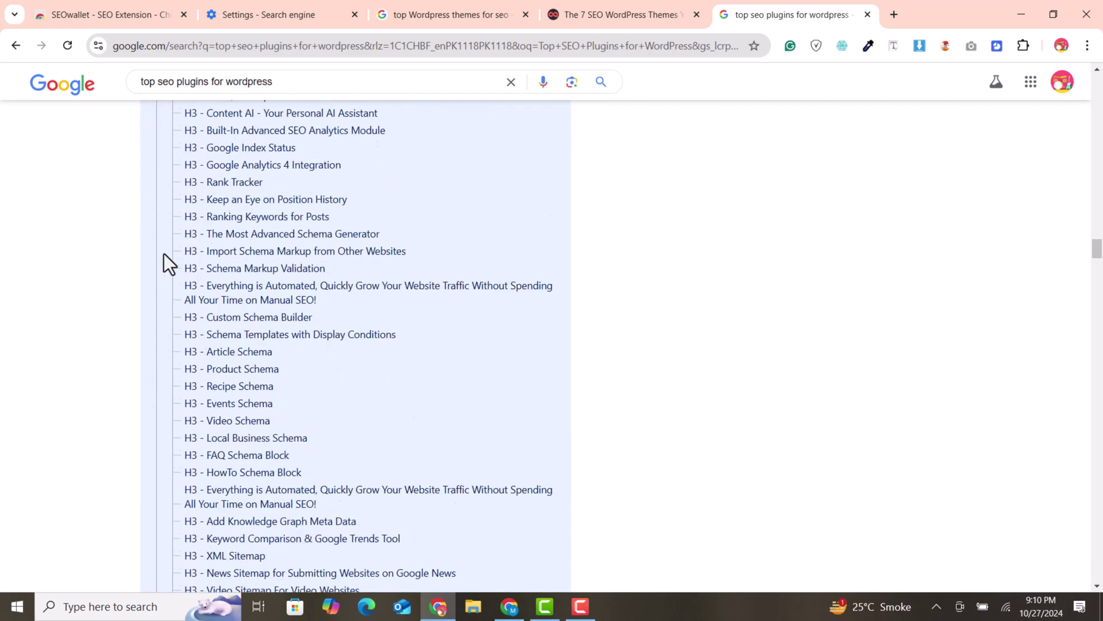
pyautogui.scroll(-10, 164, 254)
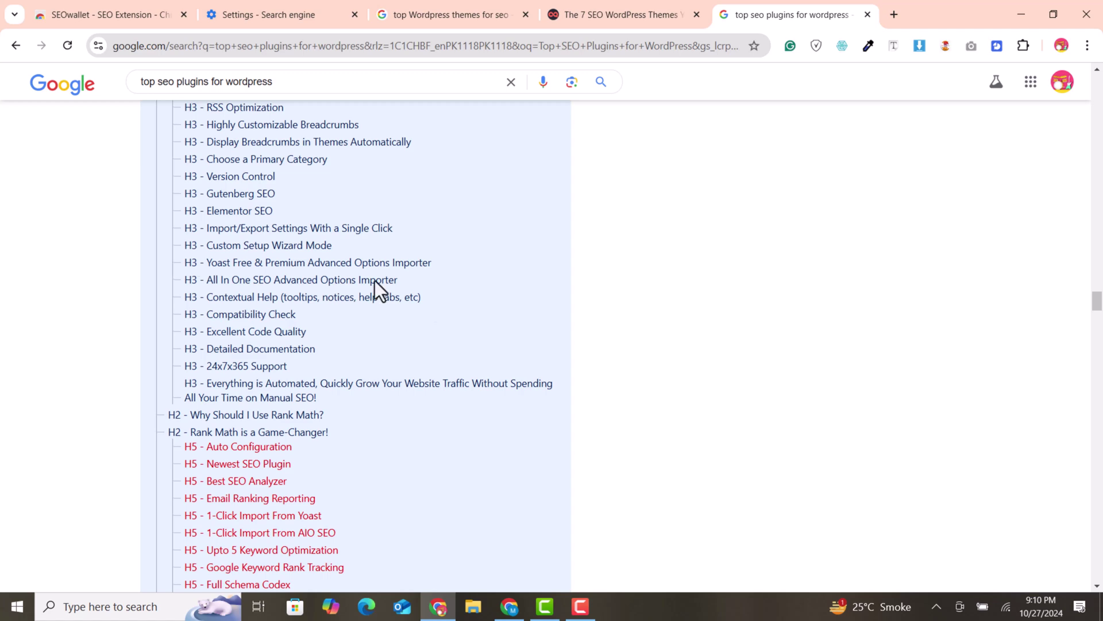
pyautogui.scroll(-1, 397, 304)
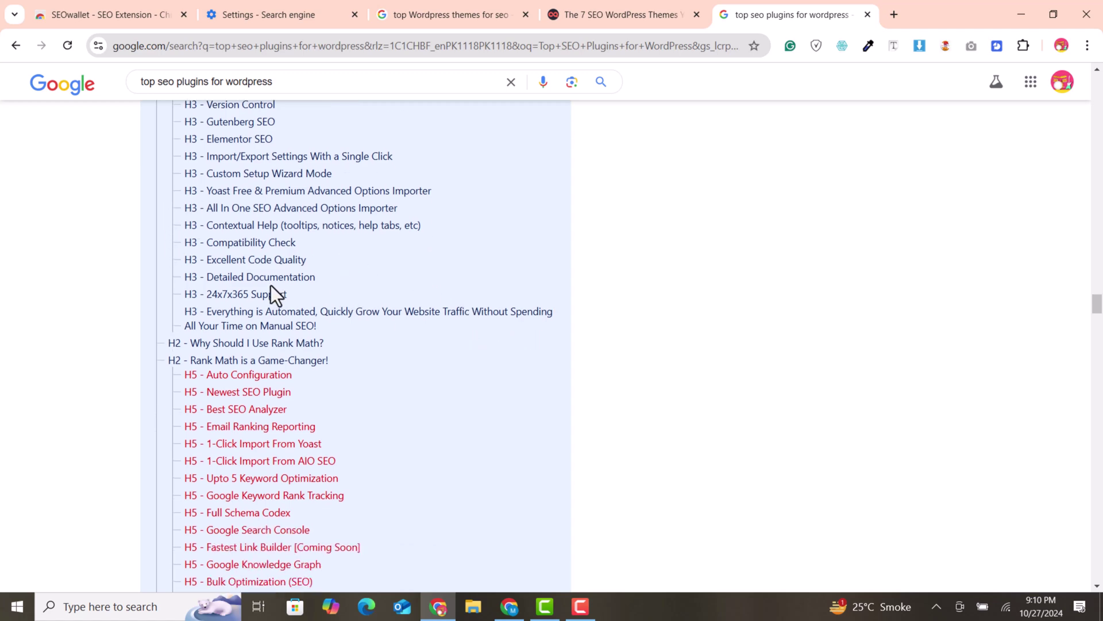
pyautogui.scroll(-4, 539, 296)
pyautogui.scroll(3, 539, 296)
pyautogui.moveTo(171, 153); pyautogui.dragTo(436, 423)
pyautogui.scroll(-4, 482, 345)
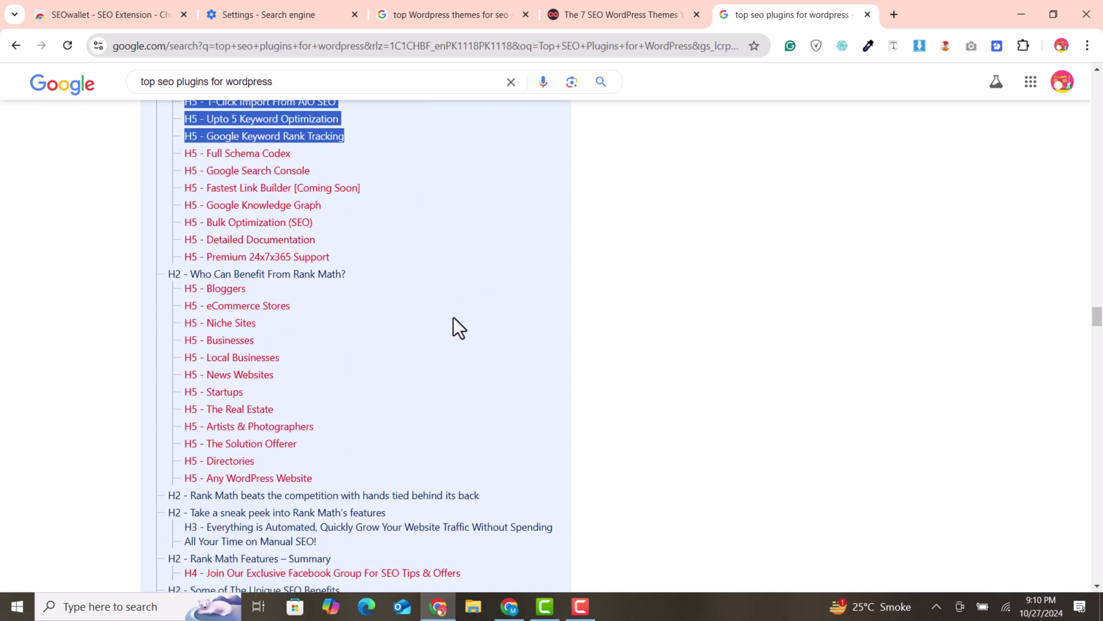
pyautogui.scroll(-4, 472, 320)
pyautogui.scroll(-4, 1098, 345)
# Review the WPBeginner result's headings, marking the H4 entries under Primary Sidebar and in the numbered plugin list
pyautogui.moveTo(1100, 354); pyautogui.dragTo(1100, 405)
pyautogui.scroll(-1, 289, 361)
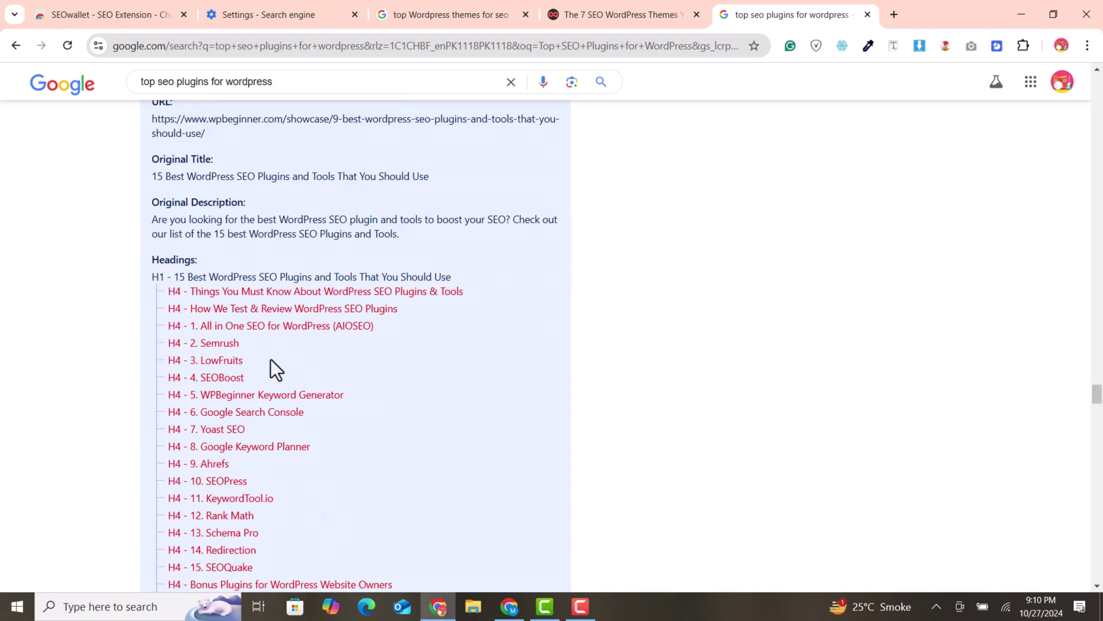
pyautogui.scroll(-6, 196, 282)
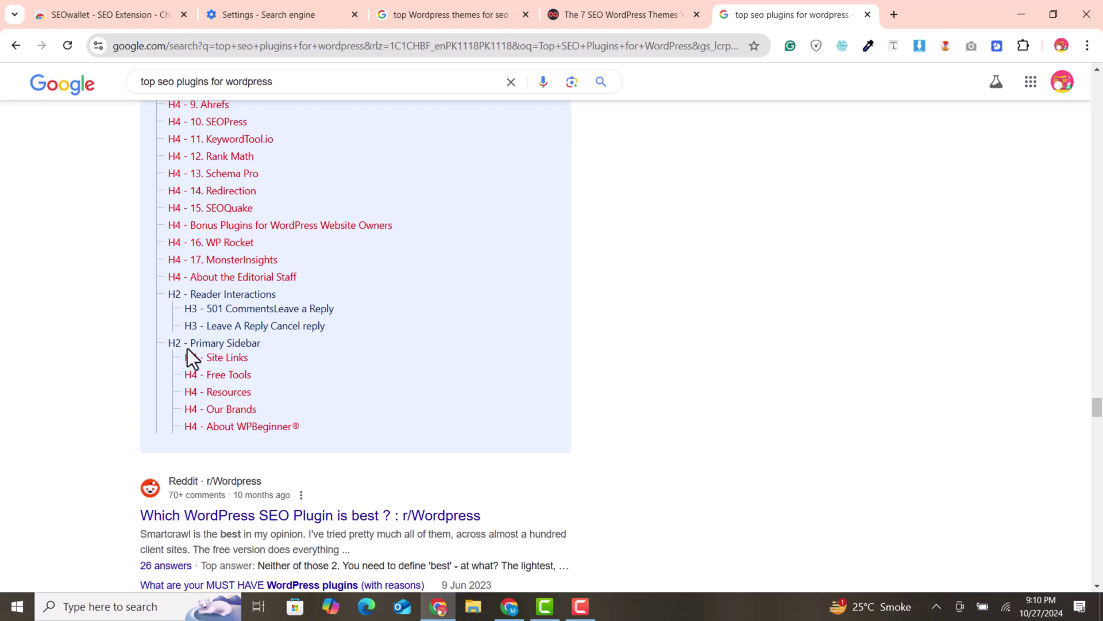
pyautogui.moveTo(182, 358); pyautogui.dragTo(266, 431)
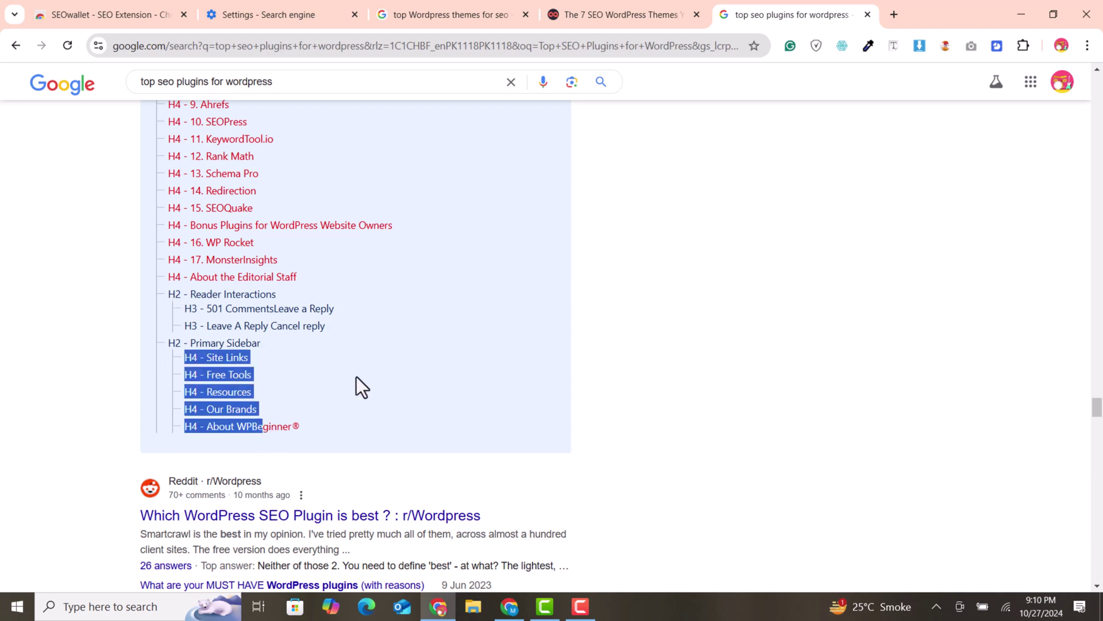
pyautogui.scroll(4, 356, 376)
pyautogui.moveTo(174, 133); pyautogui.dragTo(342, 524)
pyautogui.scroll(-7, 378, 425)
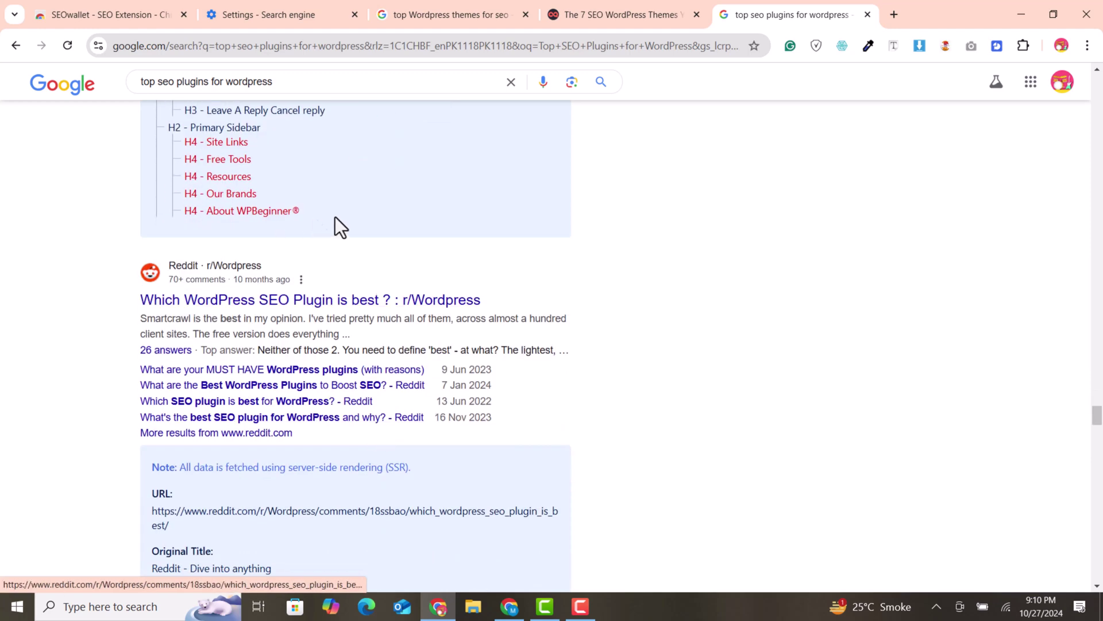
# Find the WordPress.org Rank Math SEO result, mark its URL, original title and description, and read its headings
pyautogui.scroll(-15, 320, 229)
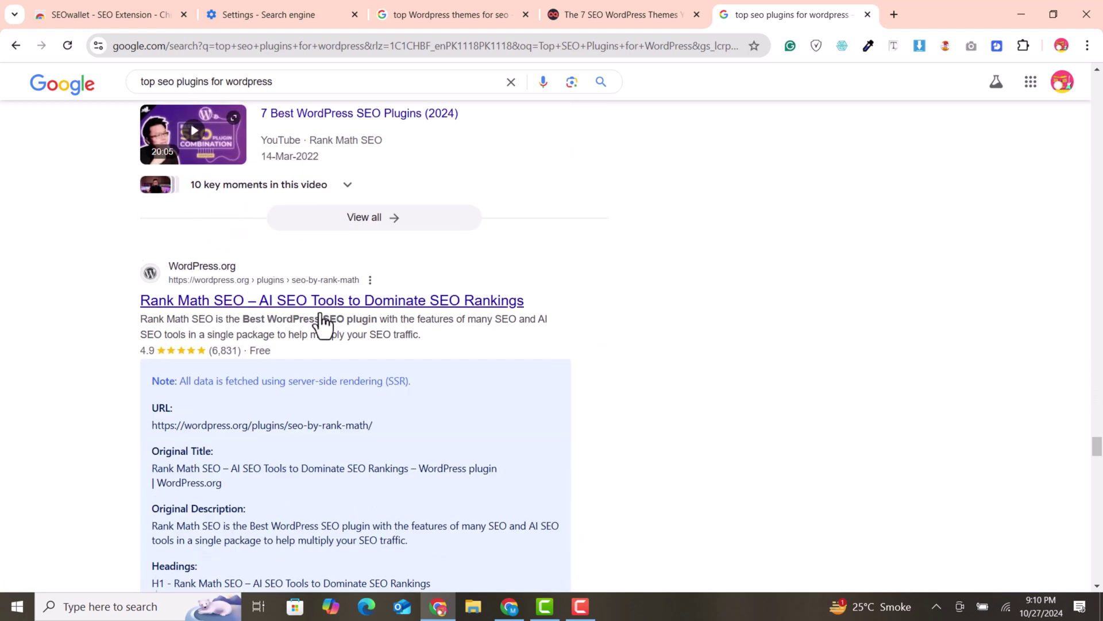
pyautogui.scroll(-4, 138, 261)
pyautogui.moveTo(151, 210); pyautogui.dragTo(330, 401)
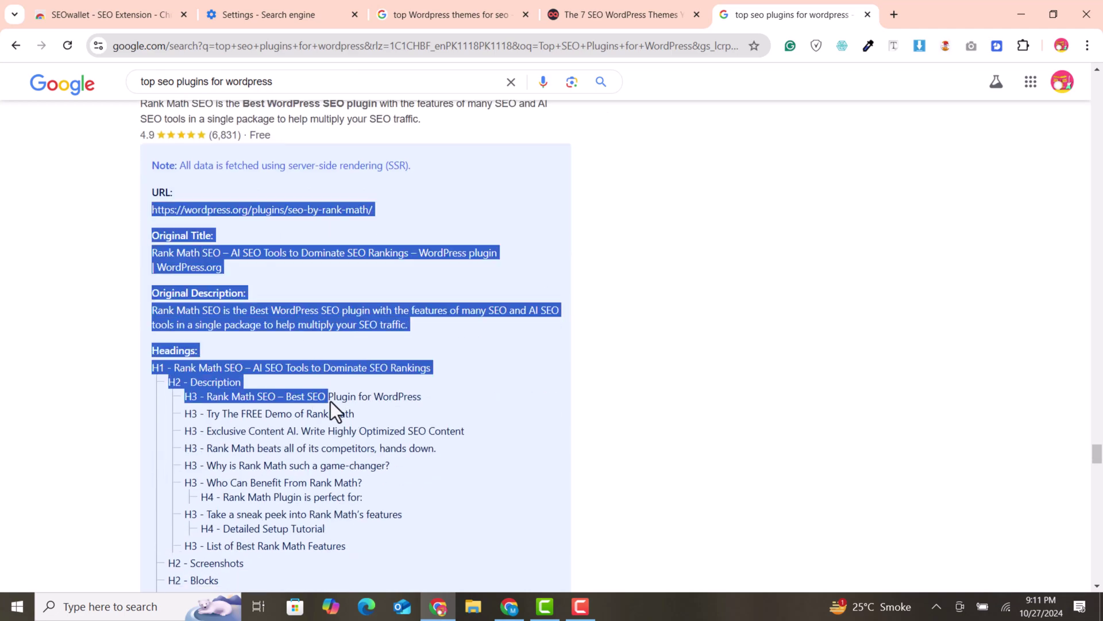
pyautogui.scroll(-3, 345, 386)
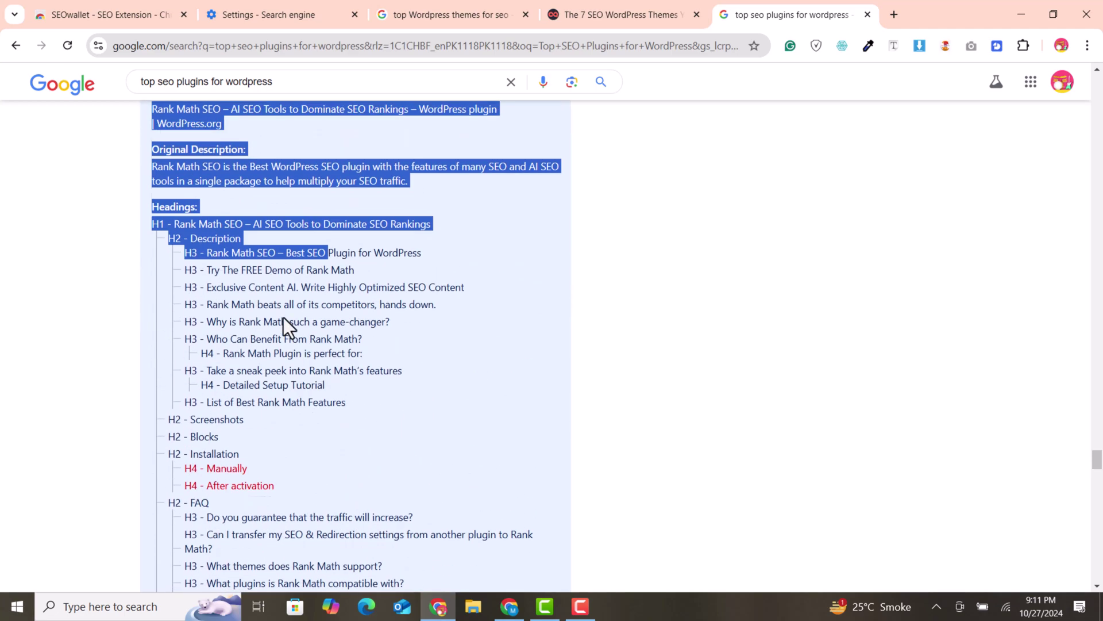
# Read through the remaining headings of the WordPress.org Rank Math SEO result, from Description through FAQ, Reviews and Changelog
pyautogui.scroll(2, 308, 339)
pyautogui.scroll(4, 263, 258)
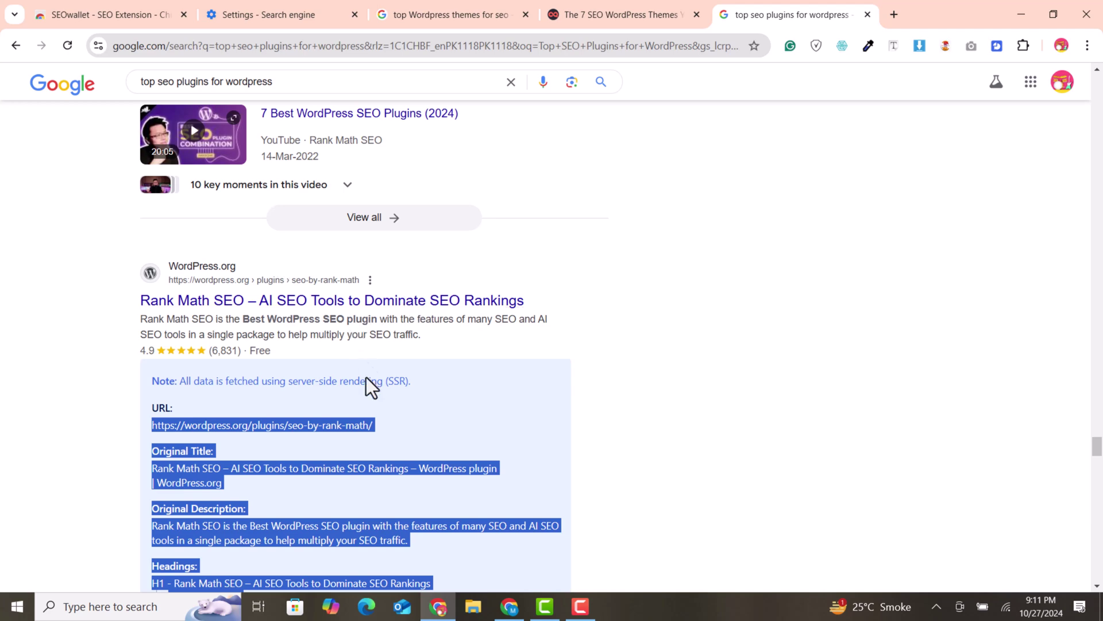
pyautogui.scroll(-5, 366, 362)
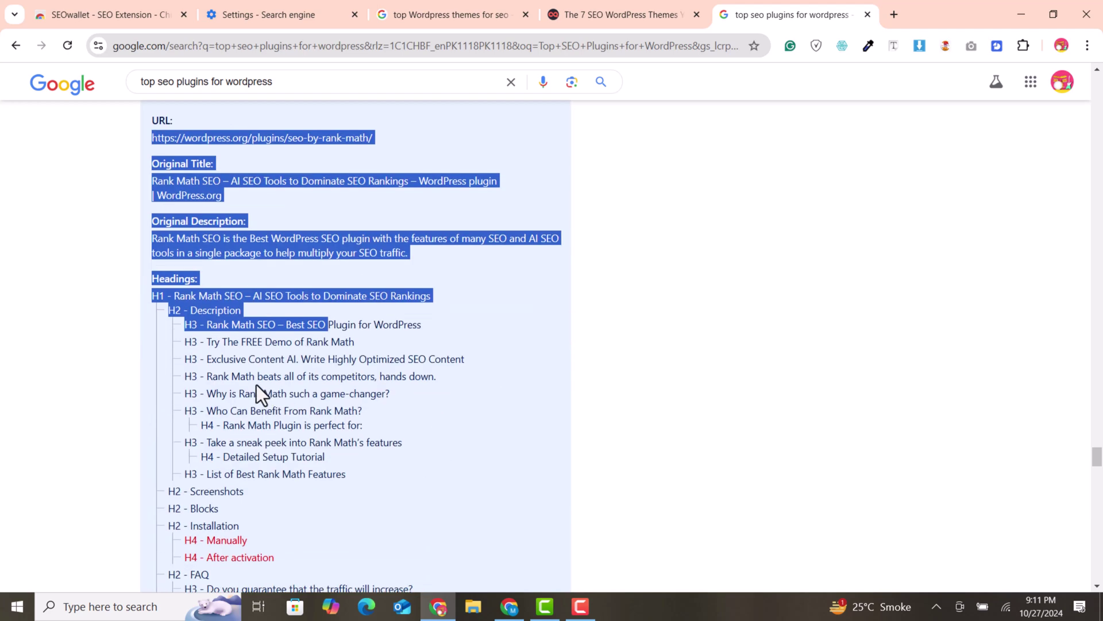
pyautogui.scroll(-15, 287, 345)
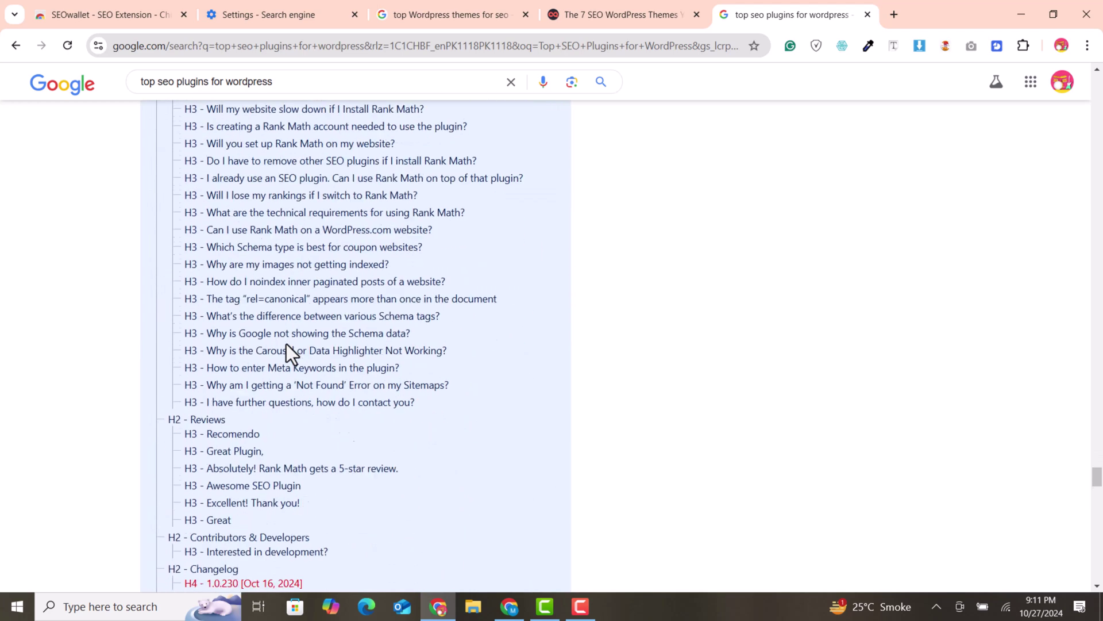
# Examine the URL, title, description and headings of Neil Patel's SEO plugins result, marking its first H2 entries, and continue to the WordPress.com result
pyautogui.scroll(-5, 286, 344)
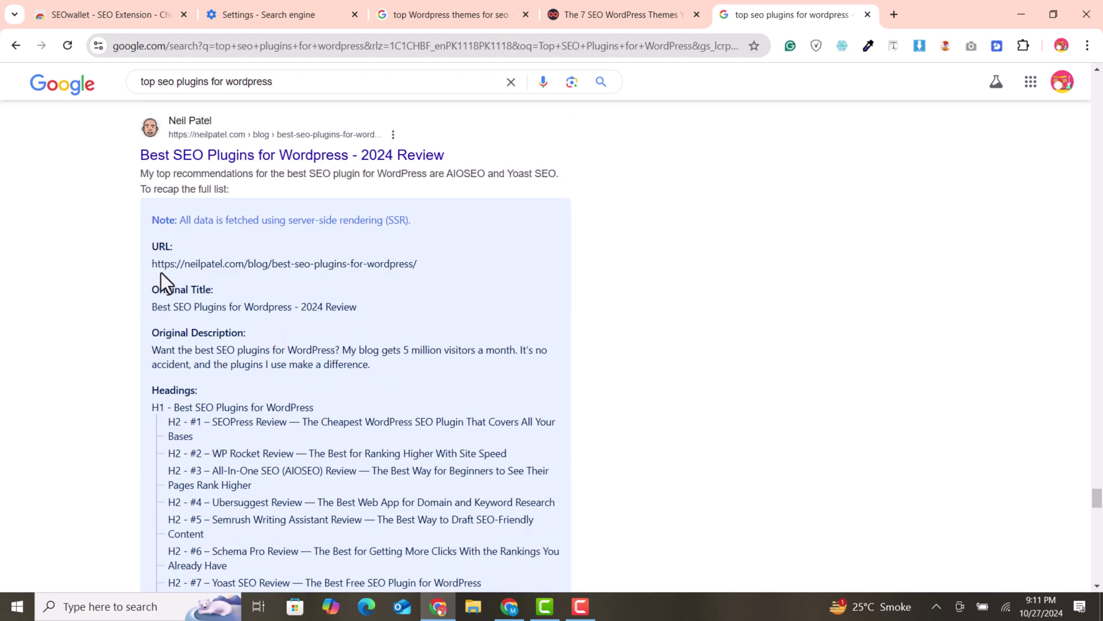
pyautogui.scroll(-1, 286, 363)
pyautogui.scroll(-2, 286, 363)
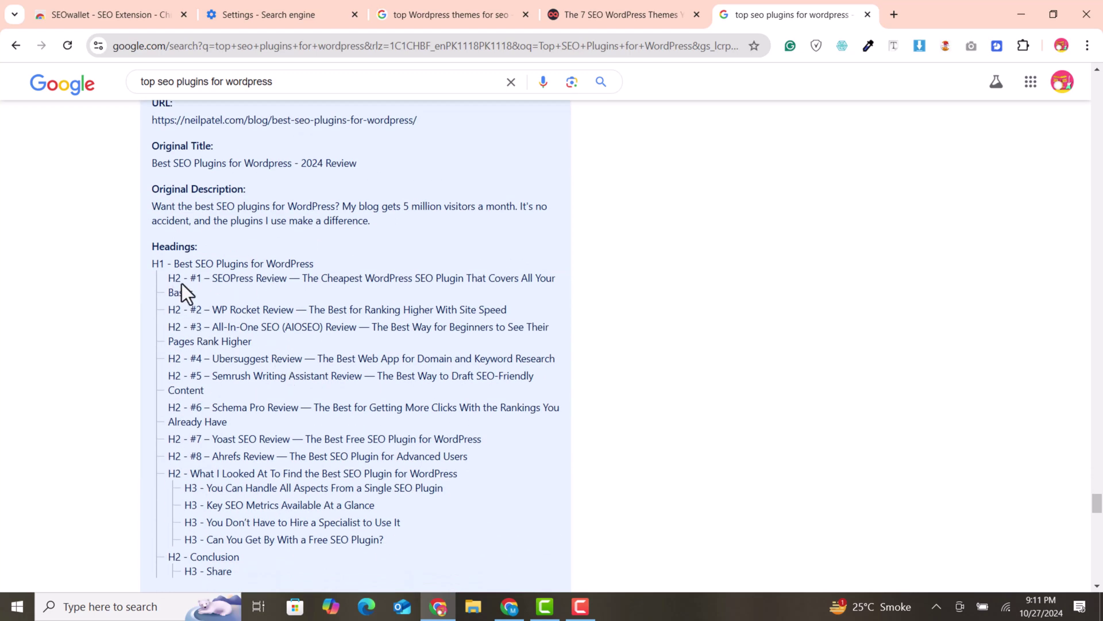
pyautogui.moveTo(217, 301); pyautogui.dragTo(380, 317)
pyautogui.scroll(-3, 401, 431)
pyautogui.scroll(5, 380, 318)
pyautogui.scroll(-5, 312, 317)
pyautogui.scroll(-5, 374, 413)
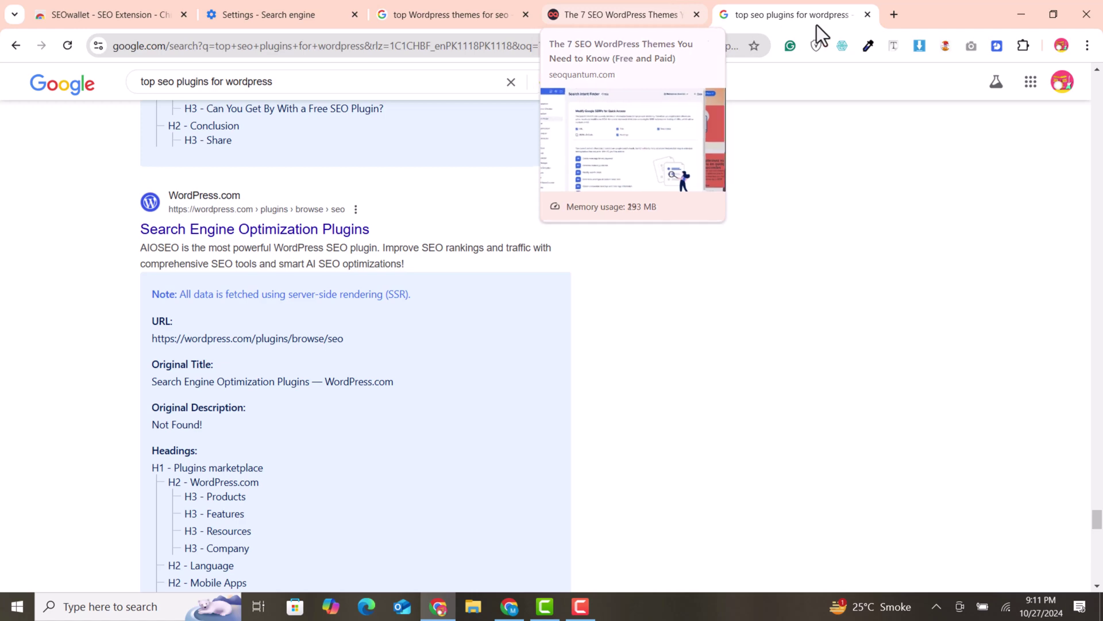
# Open Rank Comparison in the SEOwallet extension, view its project creation form and close the form without creating a project
pyautogui.click(996, 47)
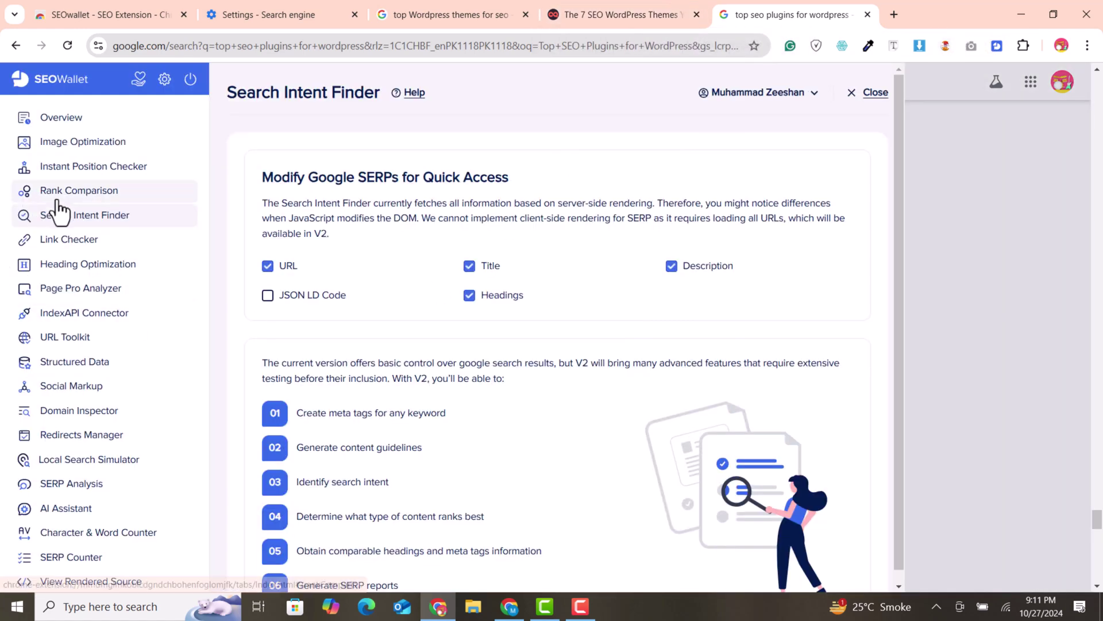
pyautogui.click(35, 195)
pyautogui.click(558, 491)
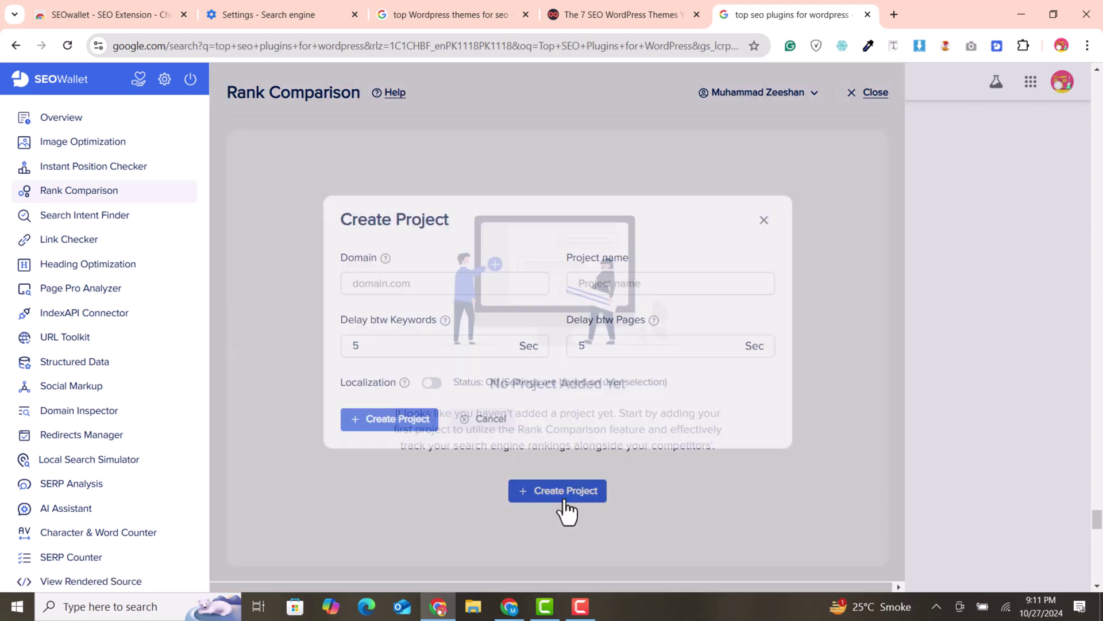
pyautogui.click(764, 220)
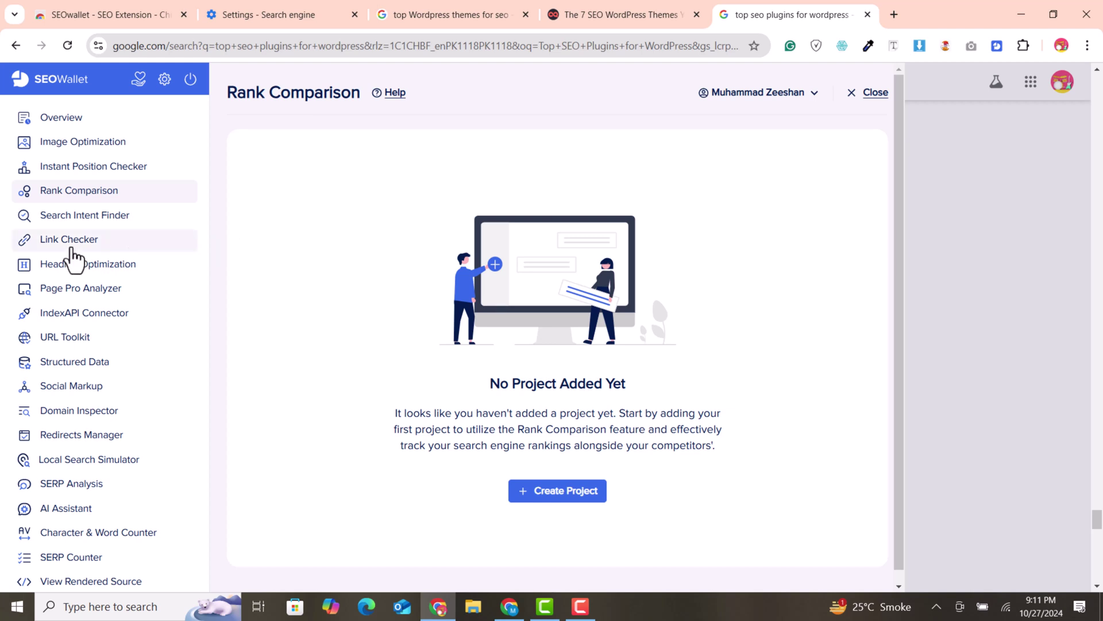
# View the project list in Instant Position Checker and switch to the URL Toolkit
pyautogui.click(71, 168)
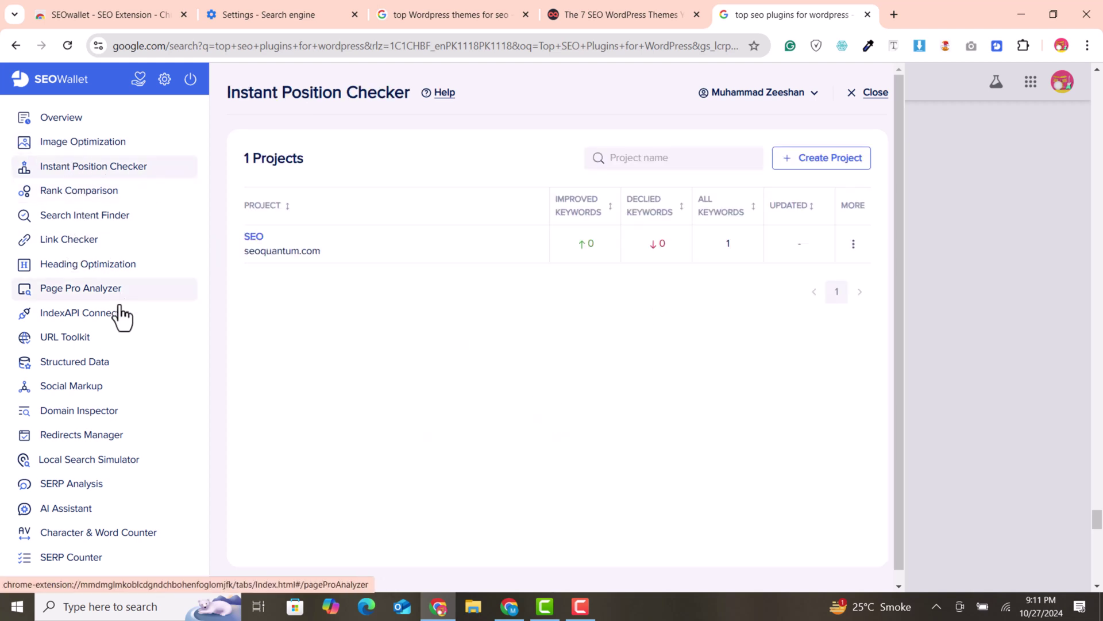
pyautogui.scroll(-1, 123, 345)
pyautogui.click(122, 335)
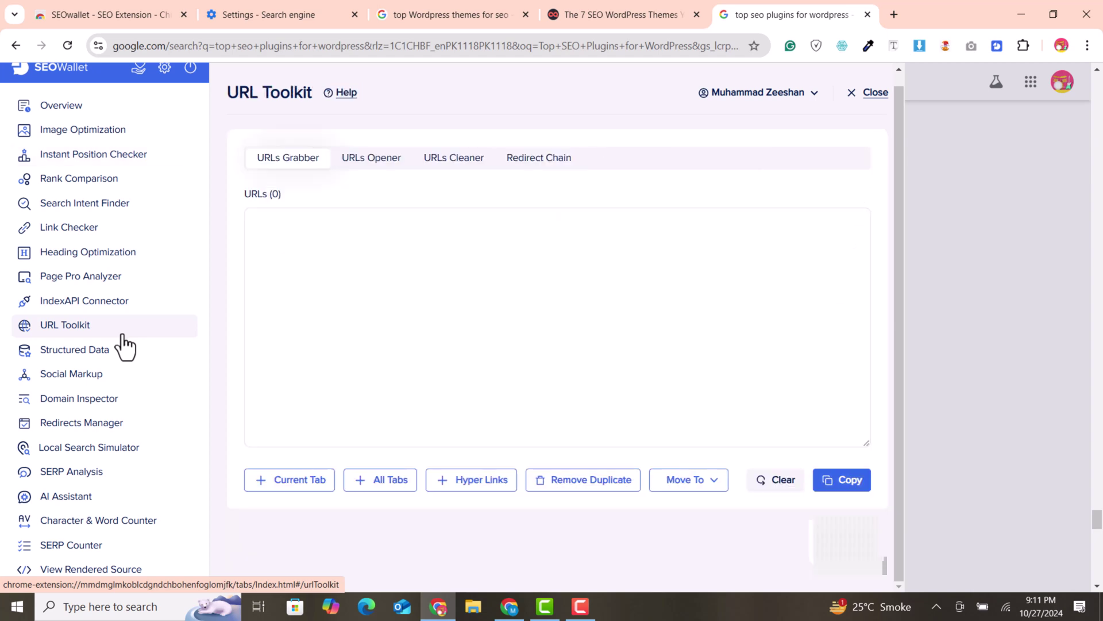